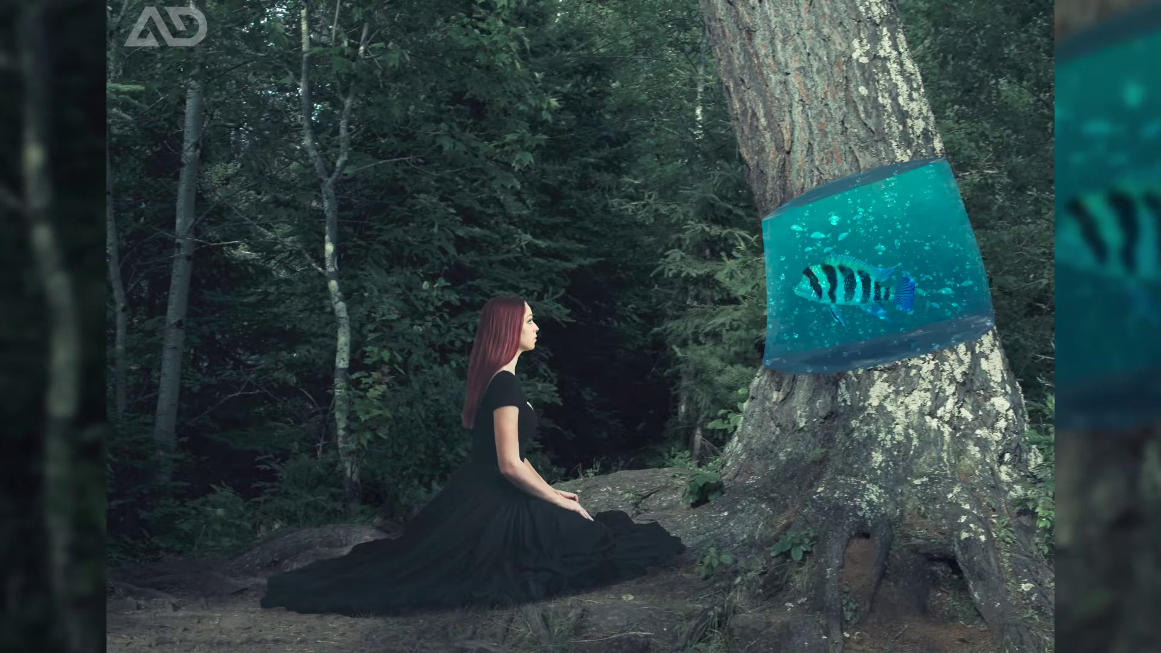
# - Crop the forest photo, trimming its bottom edge slightly upward
pyautogui.press('c')
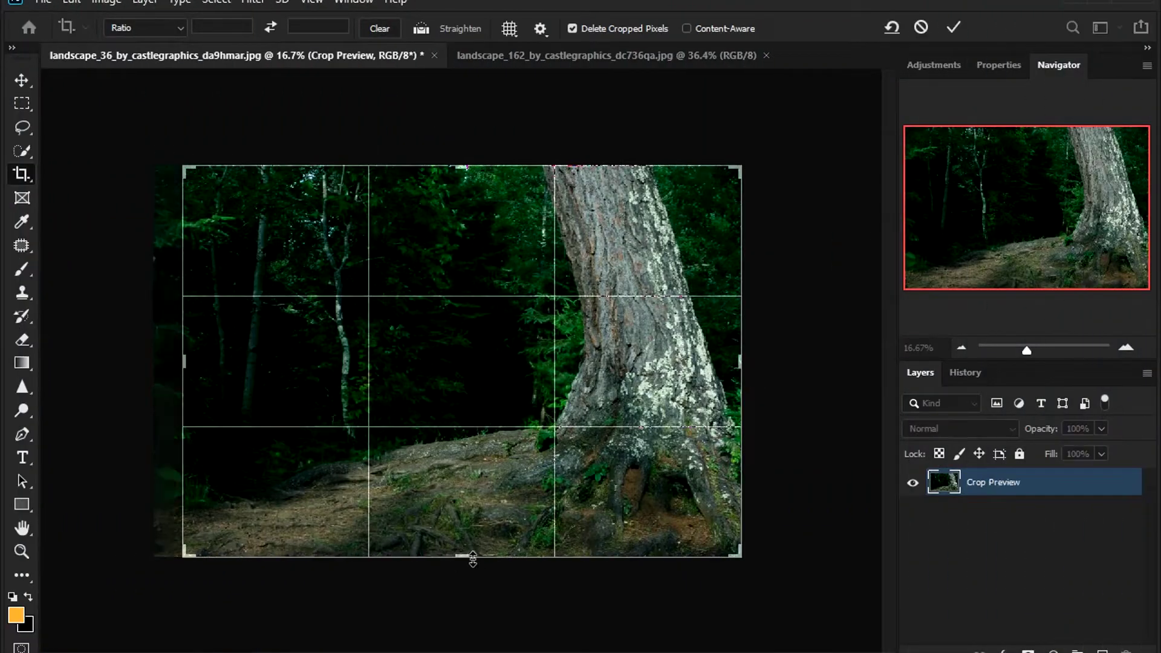
pyautogui.moveTo(473, 558); pyautogui.dragTo(471, 552)
pyautogui.press('Return')
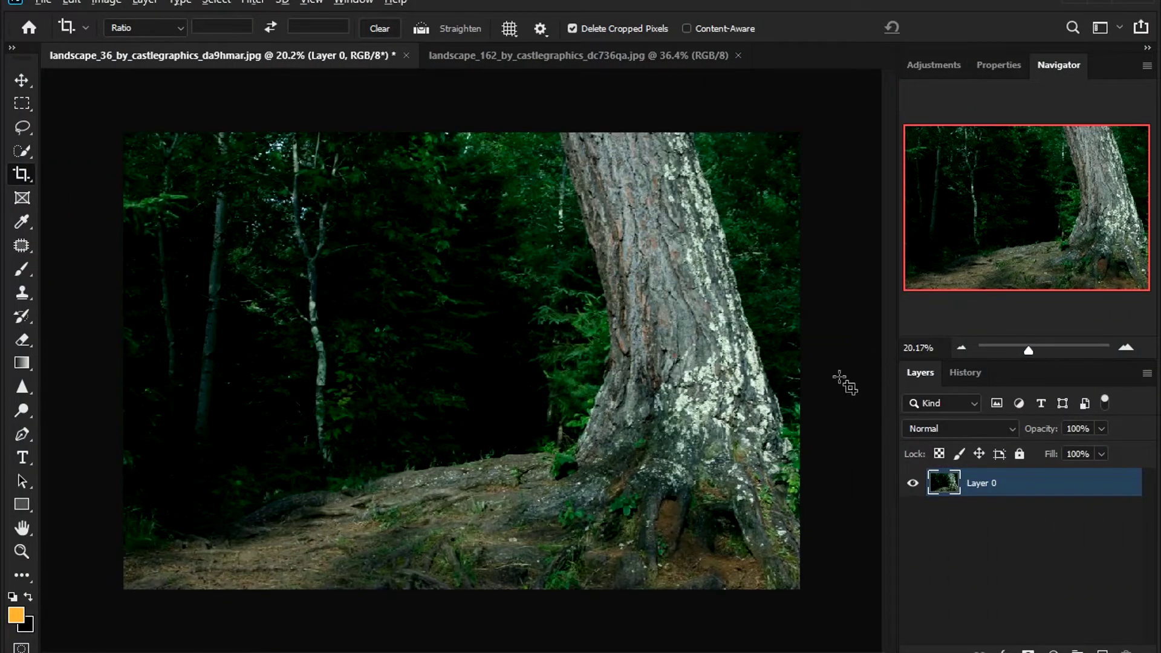
pyautogui.scroll(3, 840, 379)
# - Trace a Pen path across the trunk's left and right edges and convert it to a selection
pyautogui.click(22, 434)
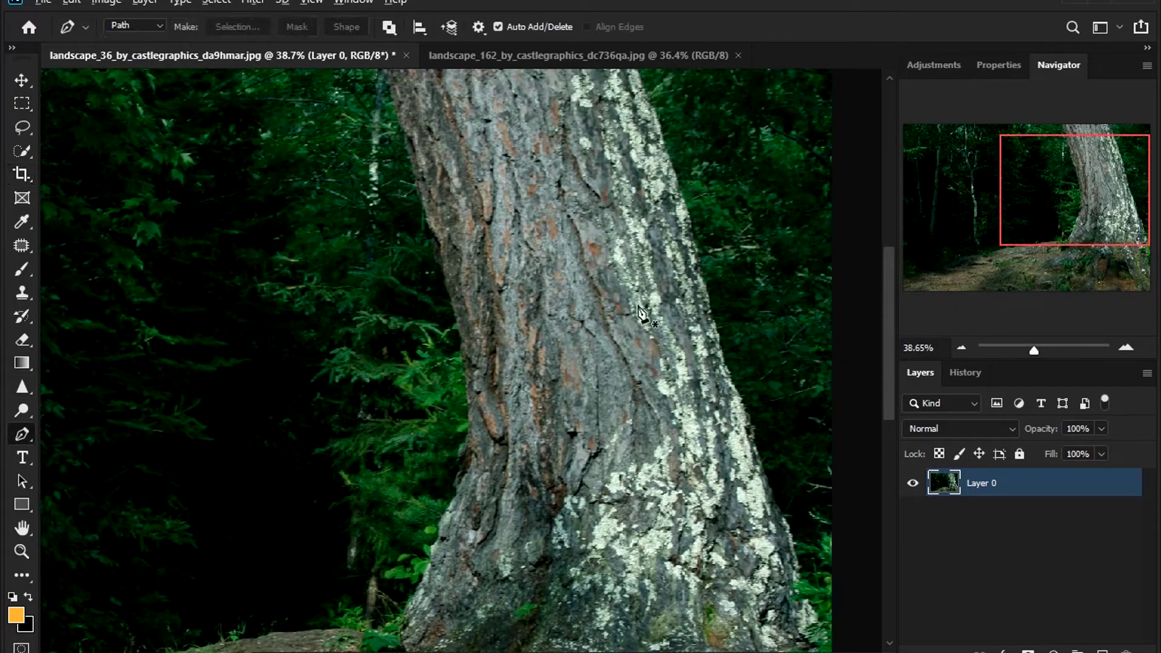
pyautogui.scroll(1, 723, 447)
pyautogui.scroll(-2, 723, 447)
pyautogui.scroll(1, 720, 393)
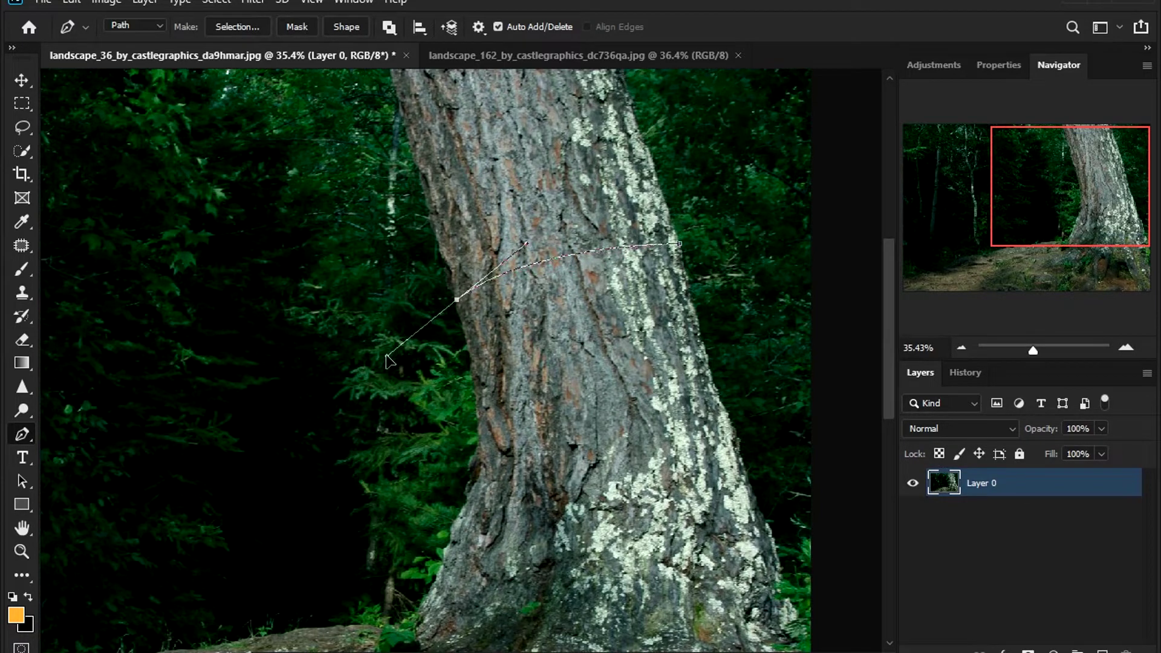
pyautogui.scroll(3, 459, 315)
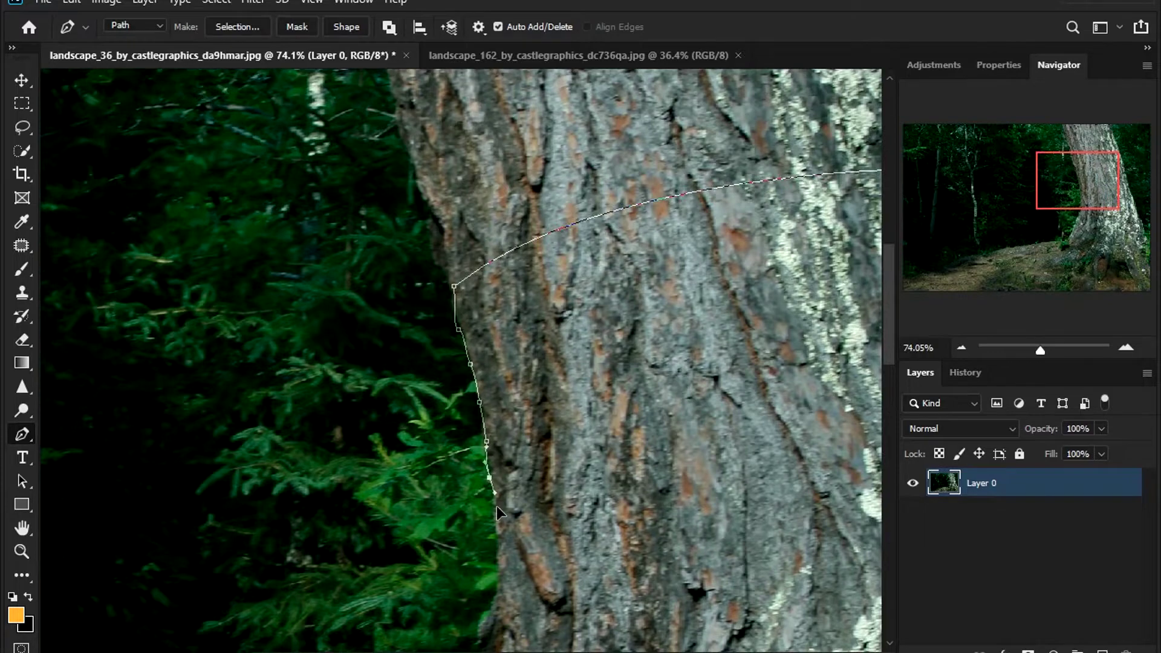
pyautogui.scroll(-2, 497, 513)
pyautogui.click(470, 484)
pyautogui.hscroll(3, 483, 472)
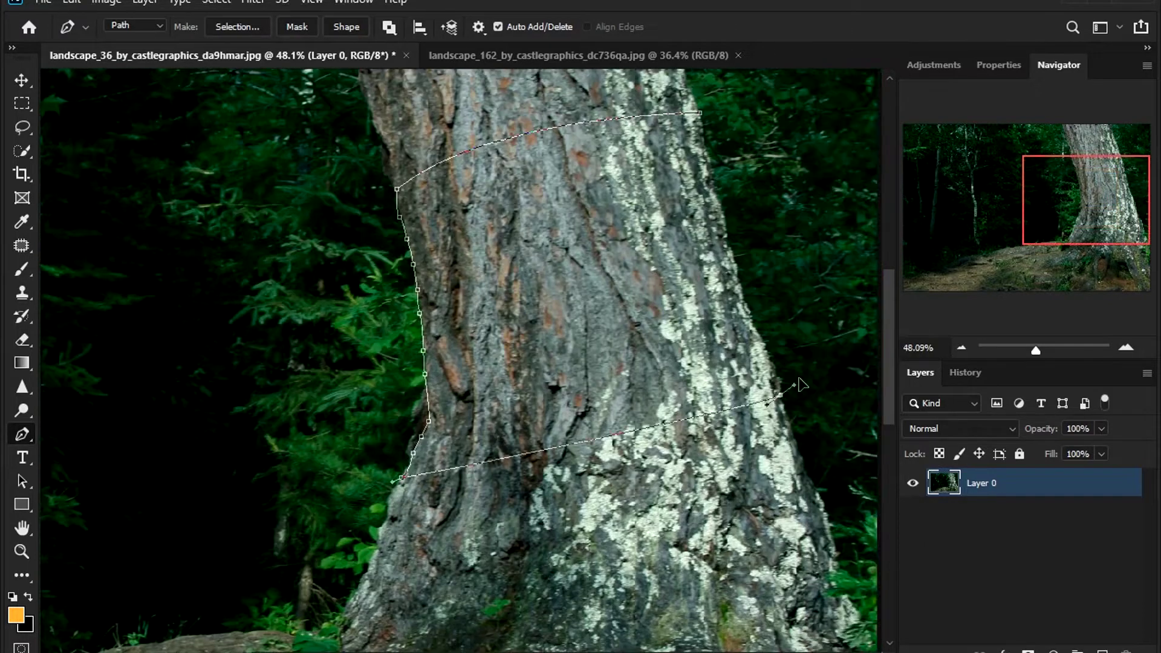
pyautogui.click(665, 393)
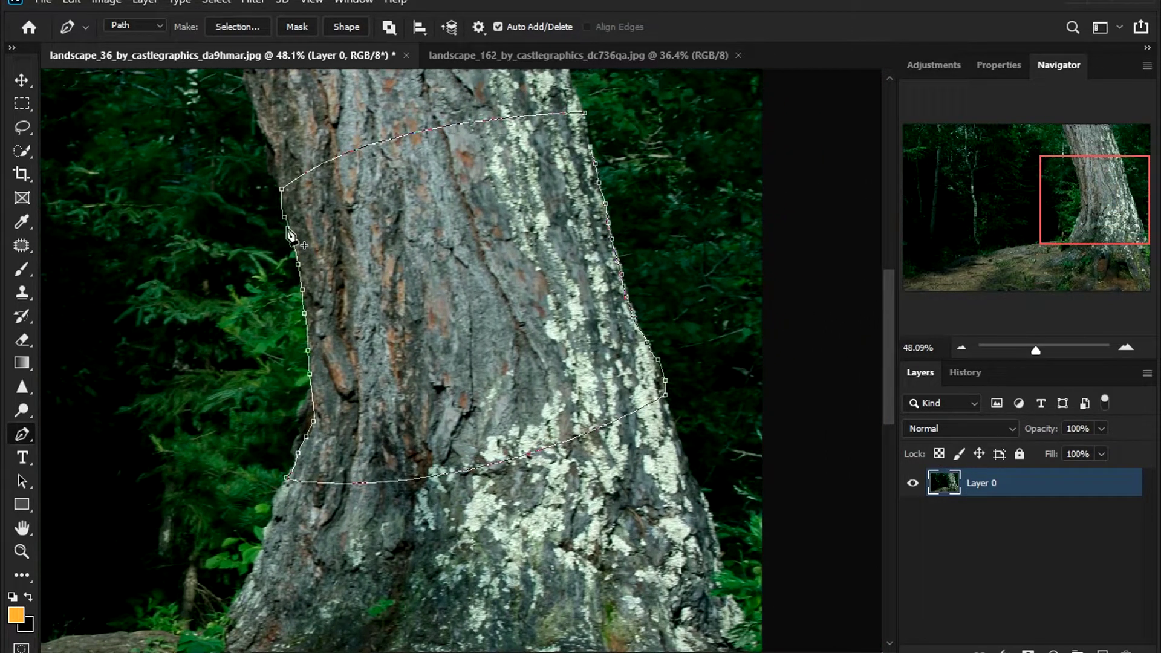
pyautogui.scroll(1, 245, 200)
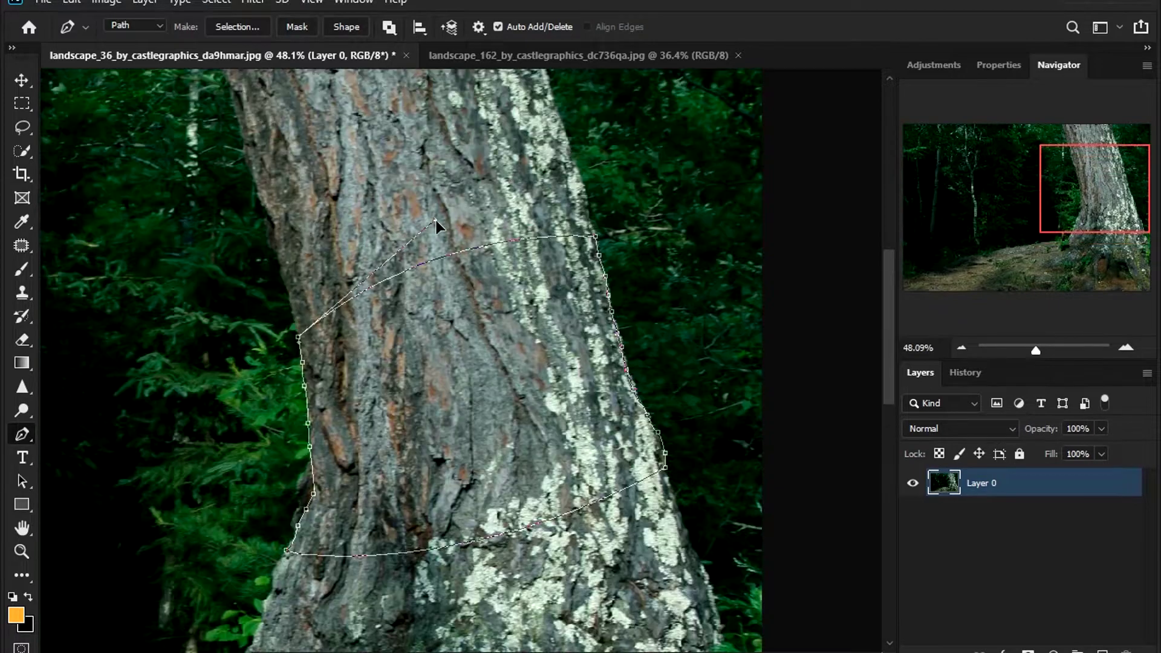
pyautogui.scroll(-2, 374, 233)
pyautogui.click(668, 120)
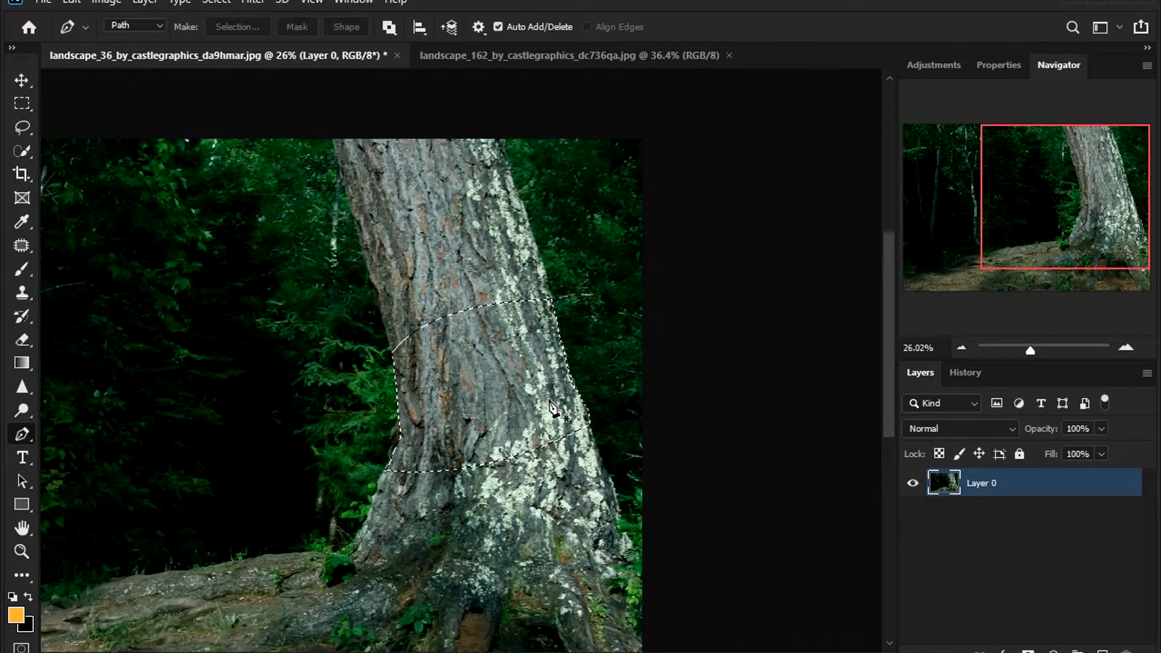
# - Open Image > Match Color and dismiss it without applying
pyautogui.click(120, 3)
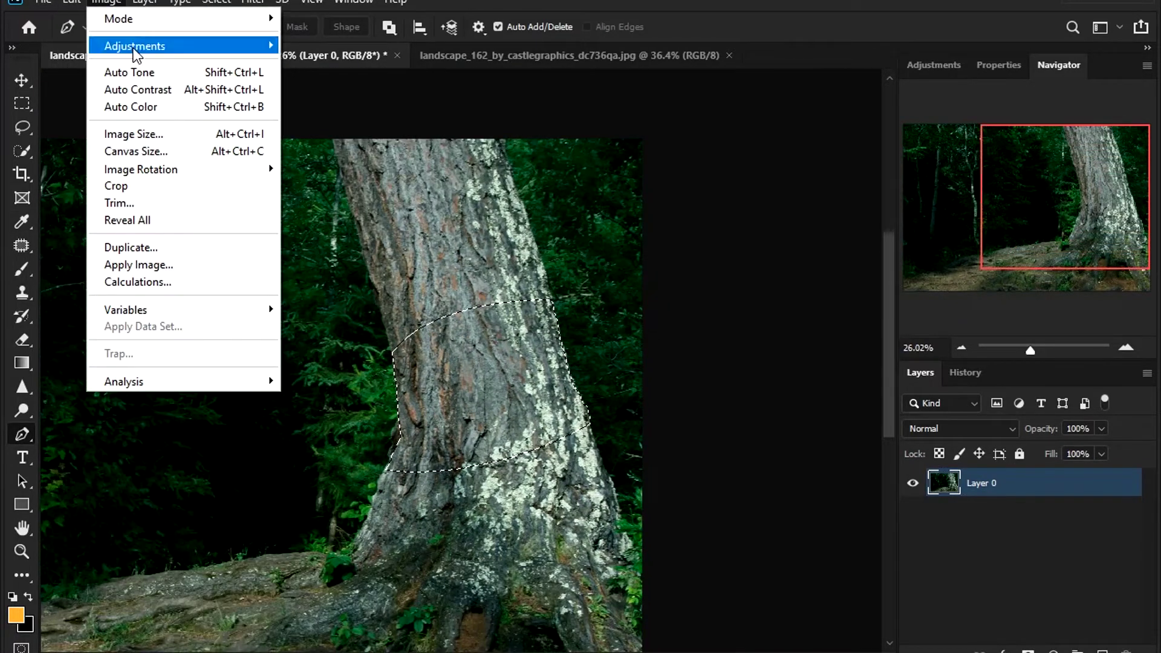
pyautogui.moveTo(134, 46)
pyautogui.click(422, 407)
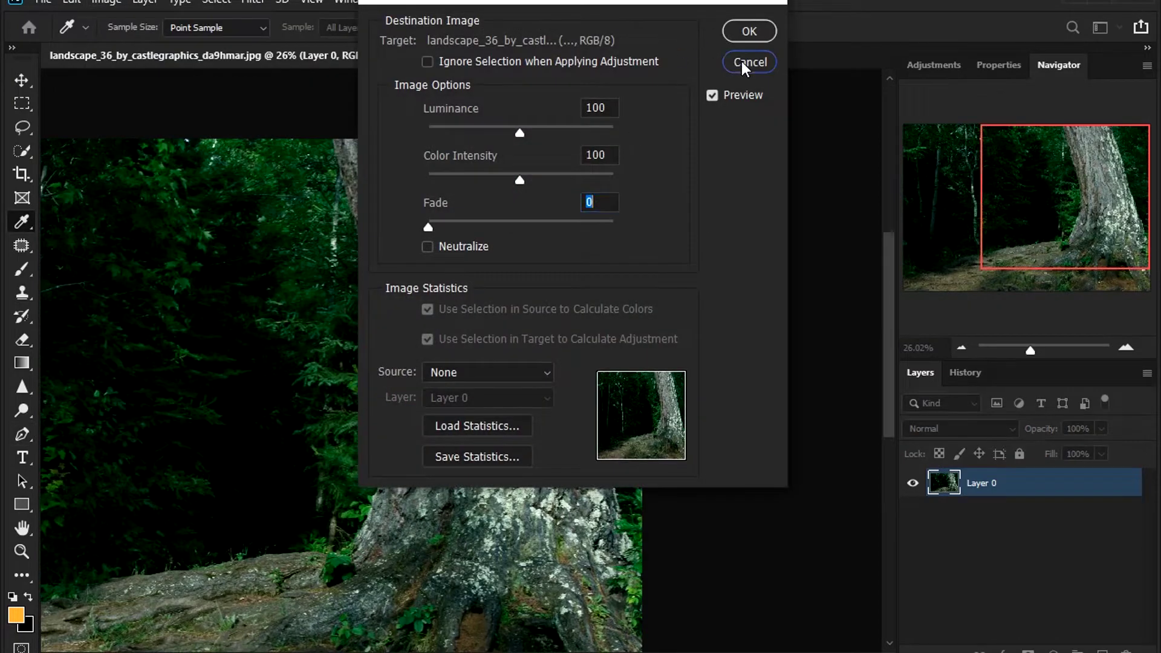
pyautogui.click(749, 62)
pyautogui.press('p')
# - Content-Aware Fill the trunk band, sampling left-side foliage, excluding the trunk, output to a new layer
pyautogui.click(71, 3)
pyautogui.click(136, 296)
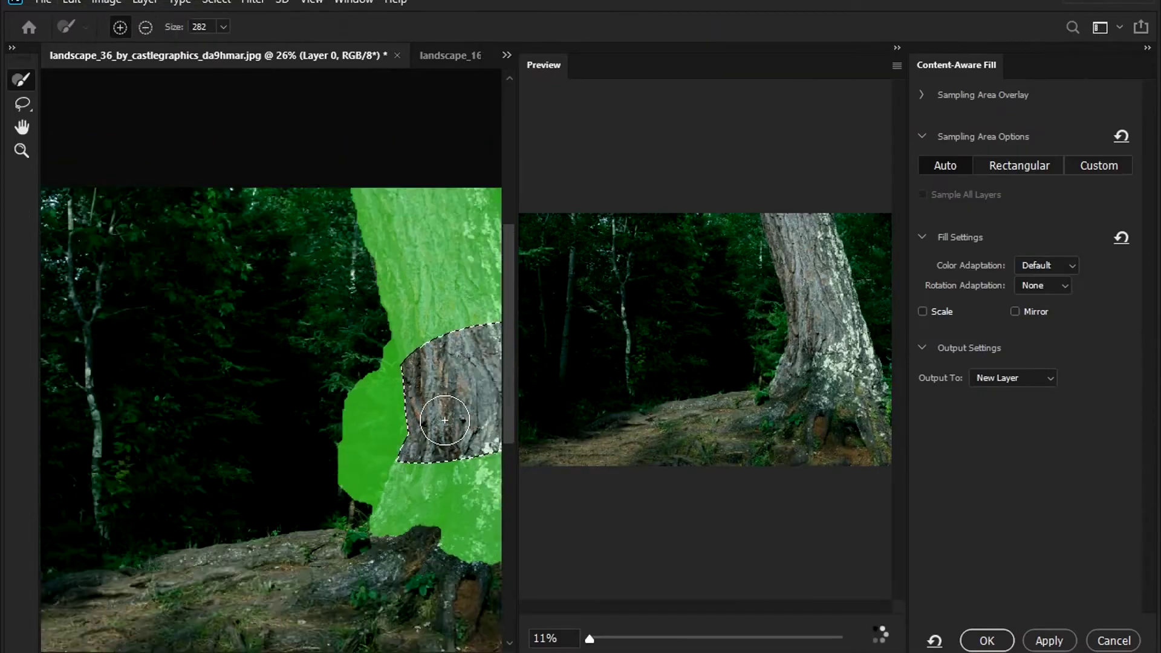
pyautogui.moveTo(365, 268); pyautogui.dragTo(305, 496)
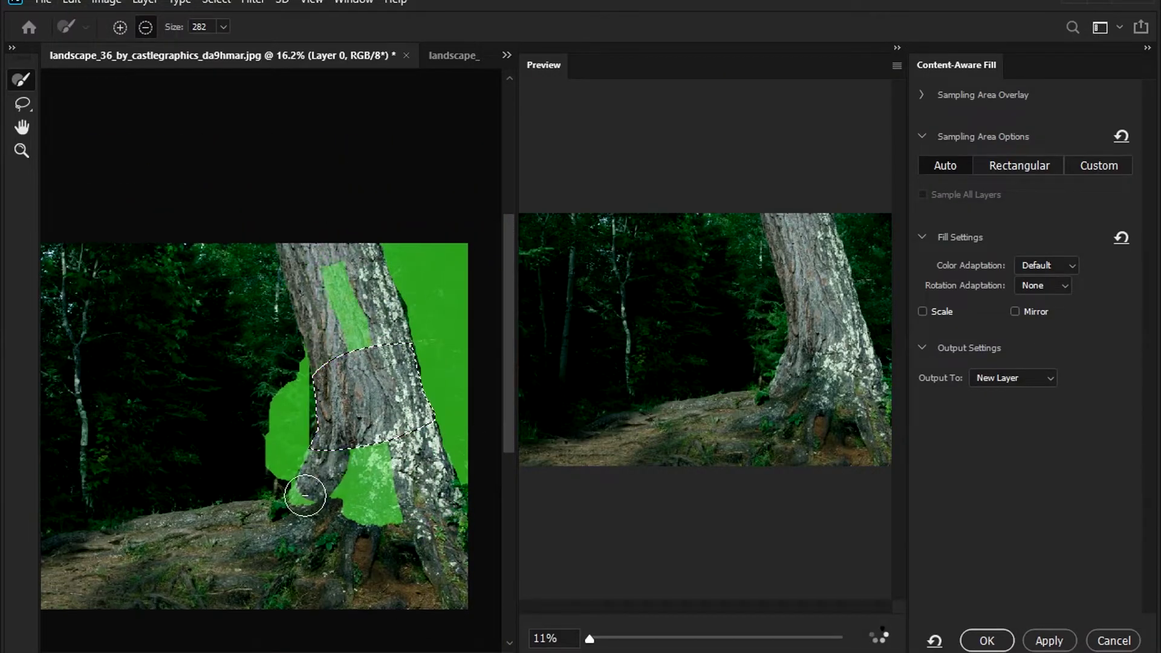
pyautogui.scroll(-1, 173, 146)
pyautogui.scroll(2, 193, 303)
pyautogui.moveTo(206, 408)
pyautogui.mouseDown()
pyautogui.moveTo(223, 262)
pyautogui.moveTo(227, 280)
pyautogui.moveTo(109, 315)
pyautogui.mouseUp()
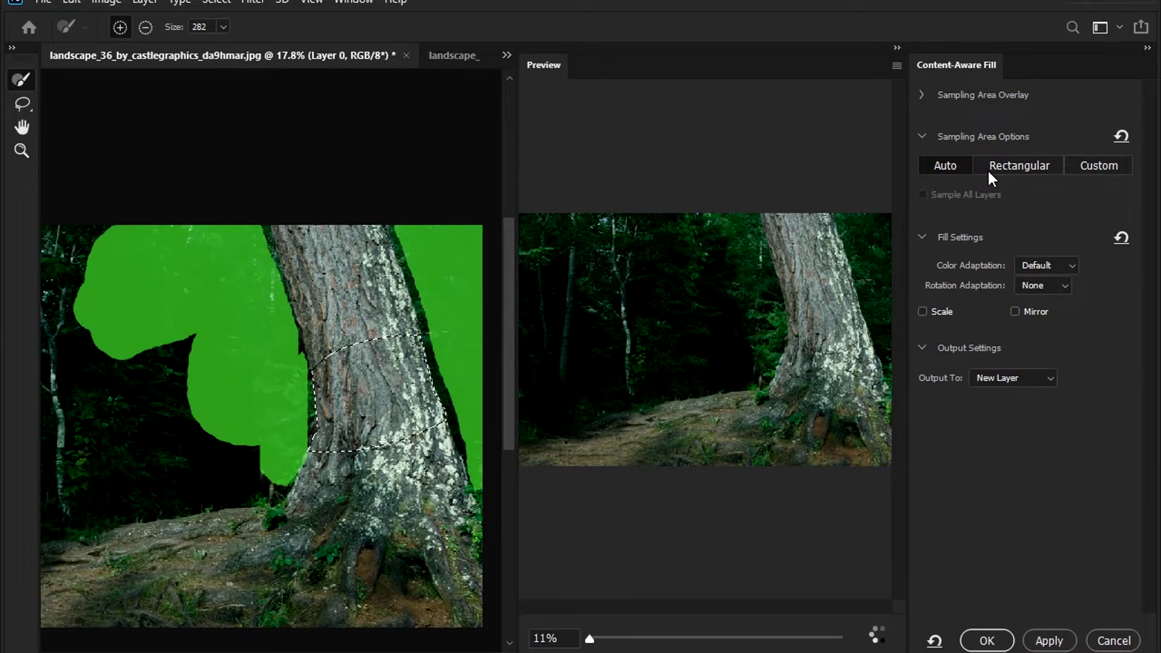
pyautogui.click(987, 640)
pyautogui.scroll(1, 877, 318)
pyautogui.scroll(2, 877, 318)
pyautogui.scroll(-1, 877, 319)
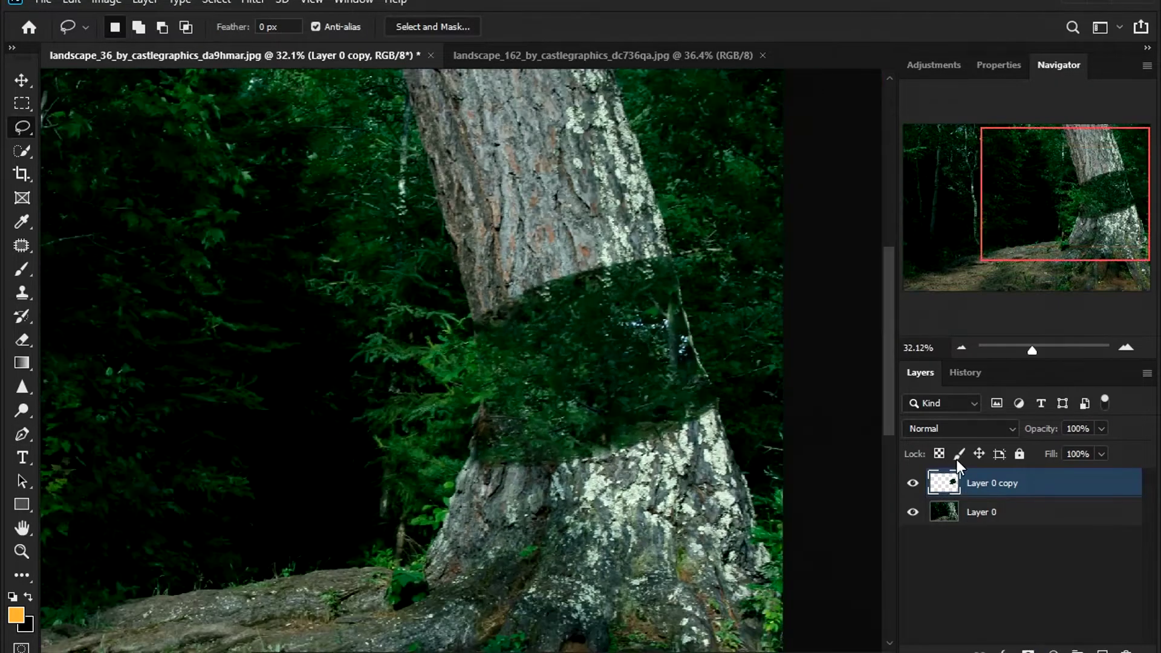
# - Merge the fill into the photo and patch a rough spot beside the trunk
pyautogui.hotkey('ctrl', 'e')
pyautogui.press('j')
pyautogui.hotkey('shift', 'j')
pyautogui.moveTo(686, 278)
pyautogui.mouseDown()
pyautogui.moveTo(677, 378)
pyautogui.moveTo(637, 419)
pyautogui.mouseUp()
pyautogui.scroll(-2, 679, 337)
pyautogui.scroll(3, 679, 337)
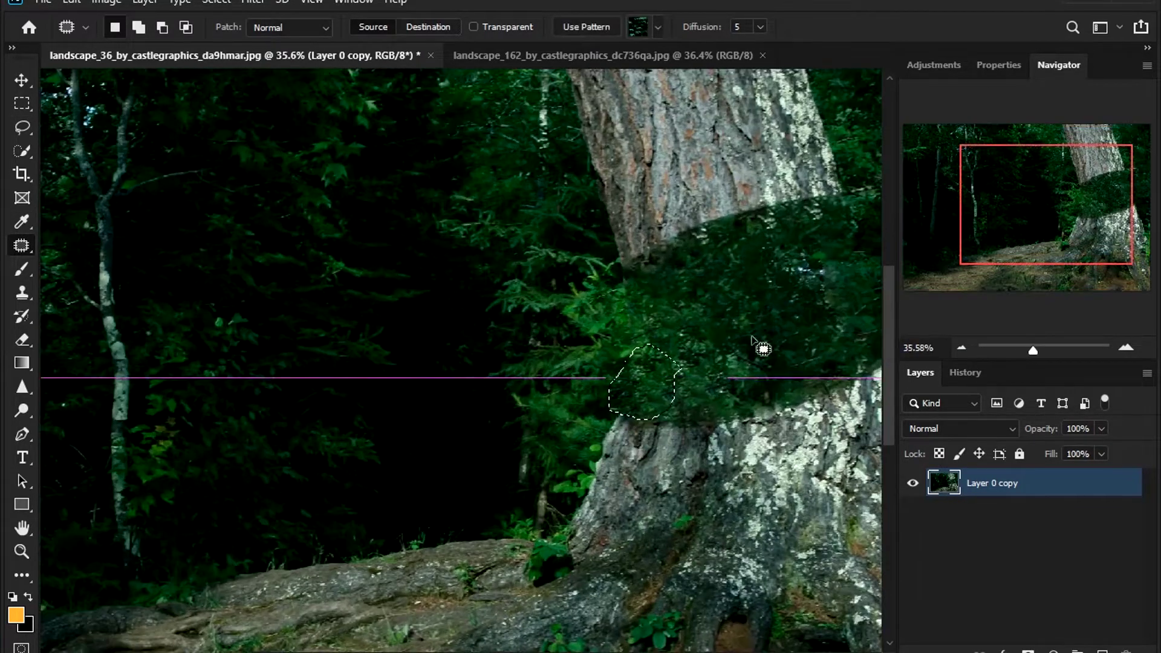
pyautogui.scroll(-1, 798, 381)
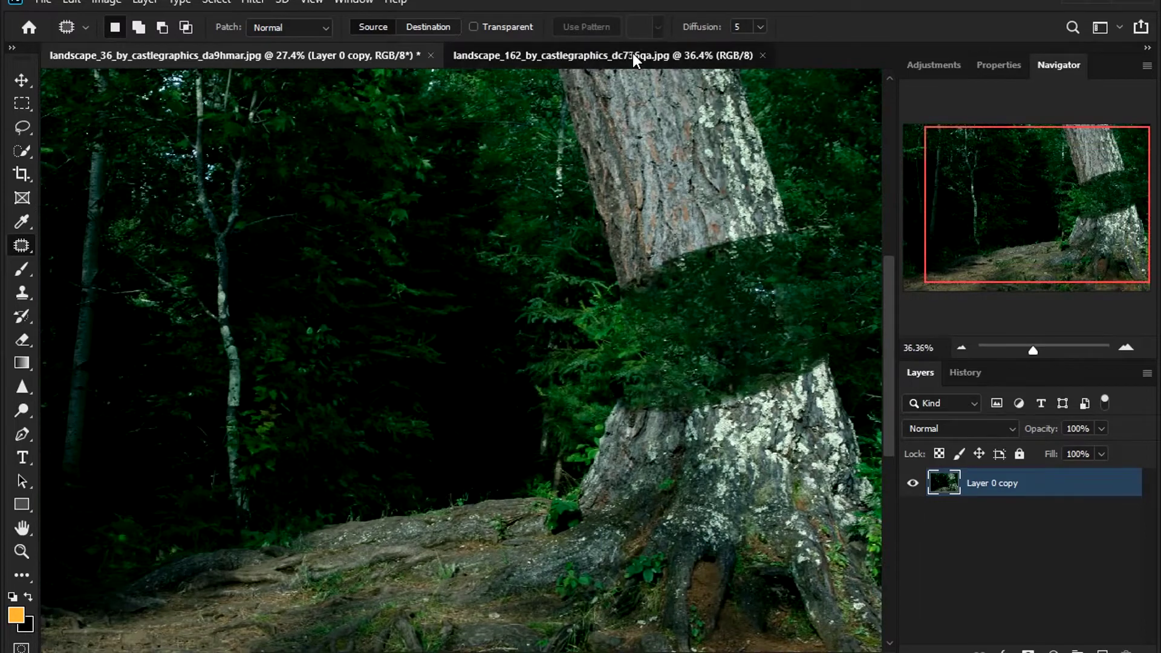
# - Bring up the fallen-log photo
pyautogui.click(629, 55)
pyautogui.scroll(2, 654, 572)
pyautogui.scroll(1, 654, 572)
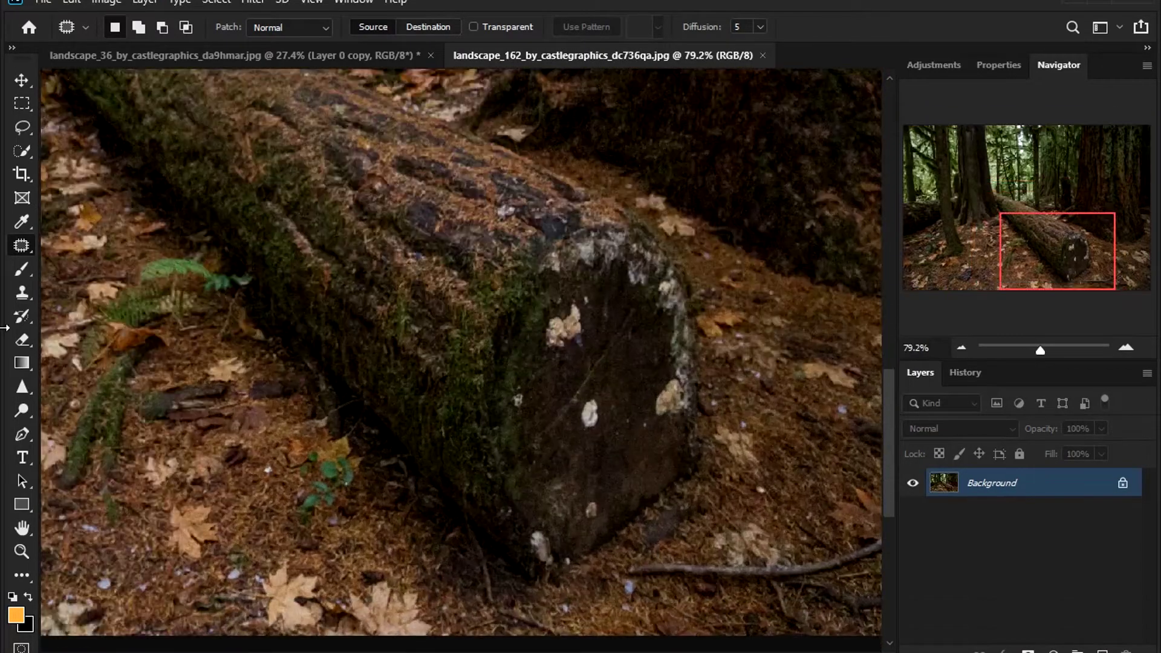
# - Pen-select the log's cut end and move it into the forest scene over the stump
pyautogui.click(22, 433)
pyautogui.click(545, 252)
pyautogui.moveTo(485, 344); pyautogui.dragTo(478, 402)
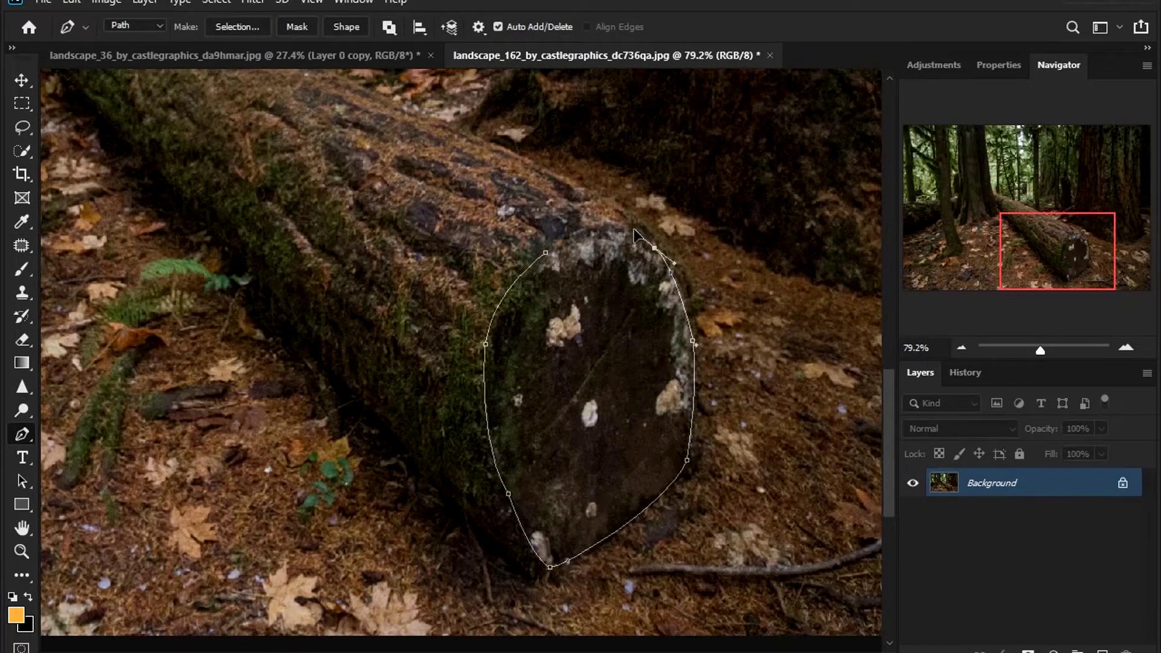
pyautogui.click(497, 291)
pyautogui.hotkey('ctrl', 'Return')
pyautogui.press('v')
pyautogui.moveTo(544, 363); pyautogui.dragTo(740, 433)
# - Warp the log slice's corners and edges so it caps the stump
pyautogui.press('Return')
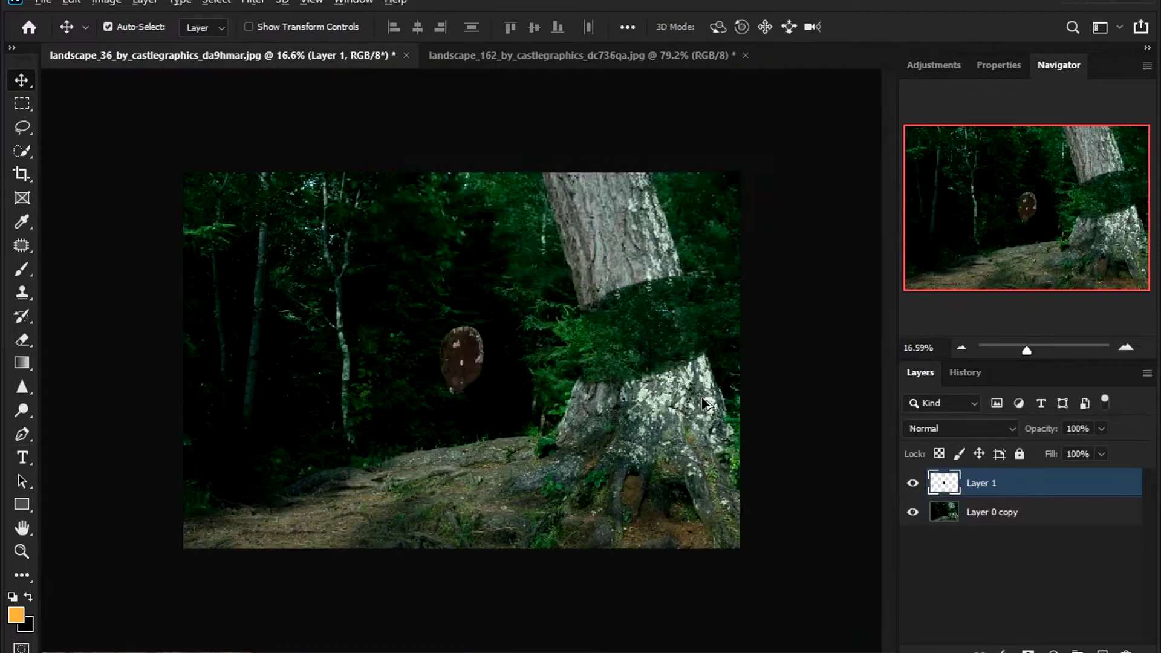
pyautogui.scroll(2, 670, 566)
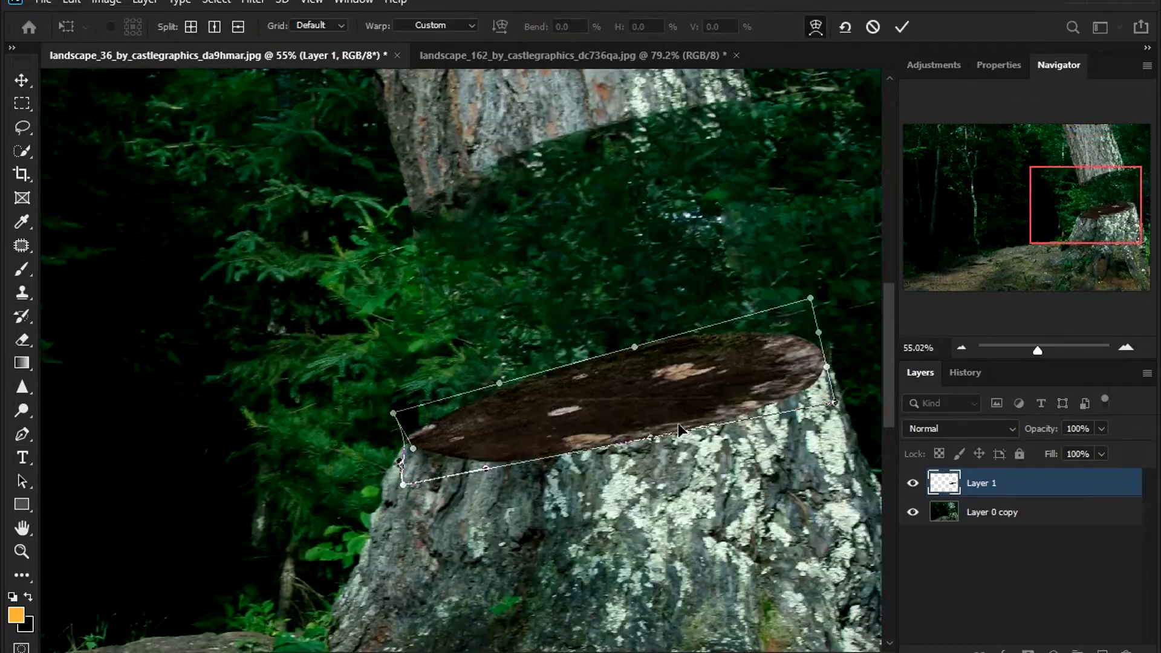
pyautogui.moveTo(806, 329); pyautogui.dragTo(826, 324)
pyautogui.moveTo(629, 363); pyautogui.dragTo(591, 389)
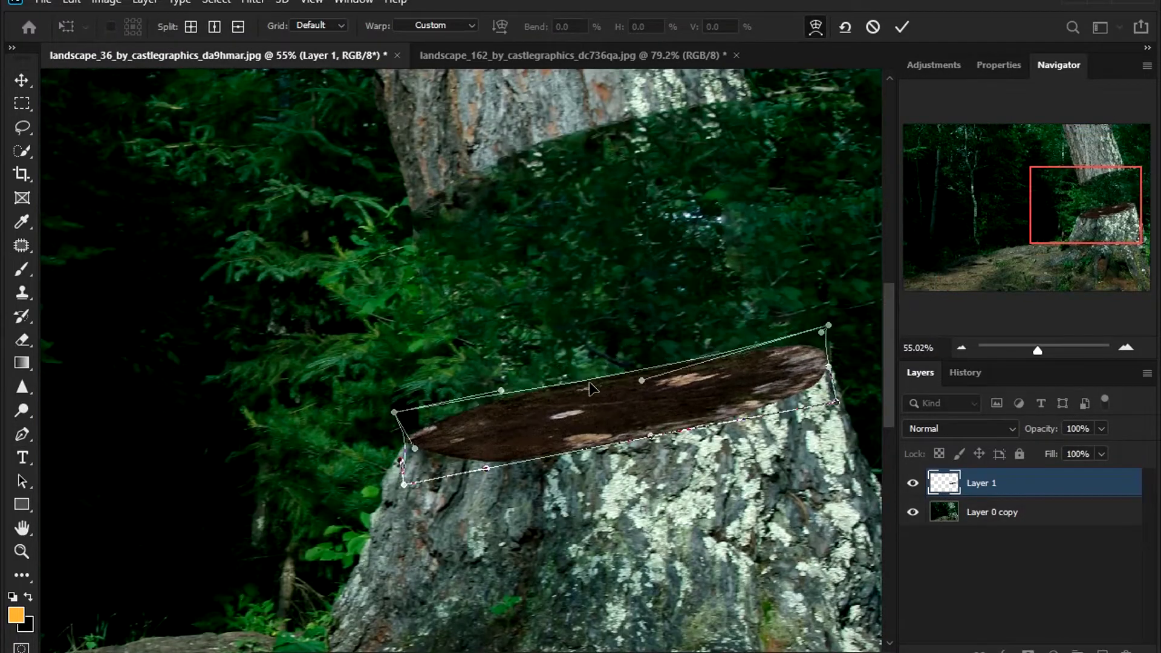
pyautogui.moveTo(471, 417); pyautogui.dragTo(472, 426)
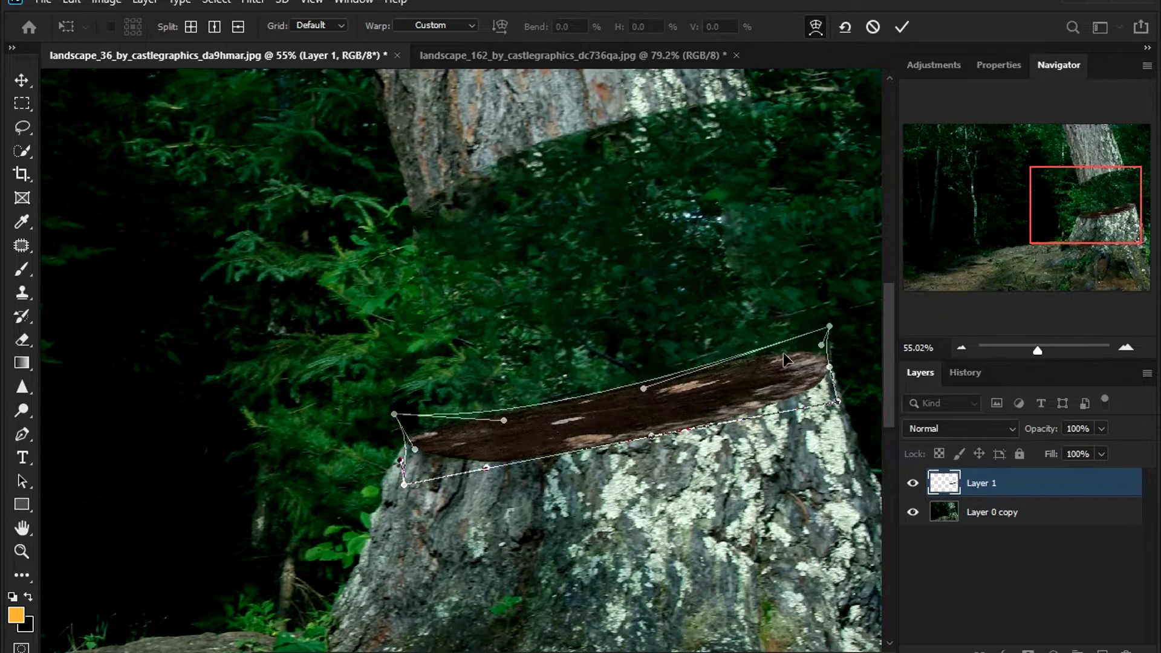
pyautogui.press('Return')
pyautogui.scroll(-3, 521, 338)
pyautogui.scroll(1, 521, 338)
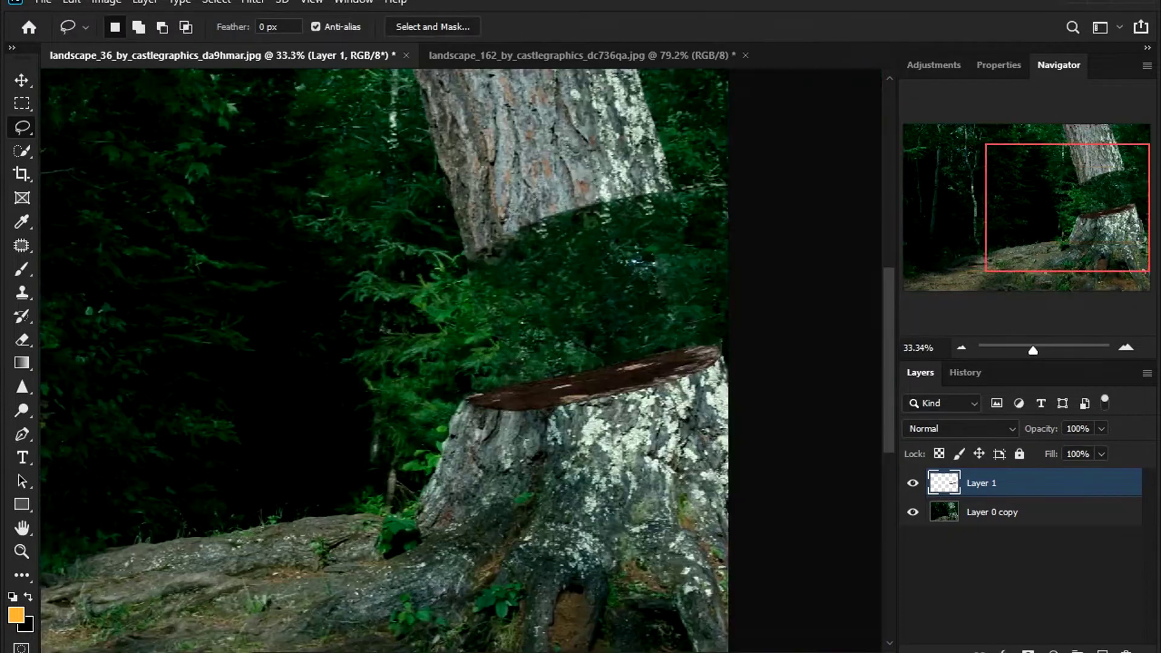
pyautogui.scroll(2, 521, 338)
# - Bring a second log-end copy into the scene and rotate it onto the upper trunk
pyautogui.click(545, 55)
pyautogui.press('v')
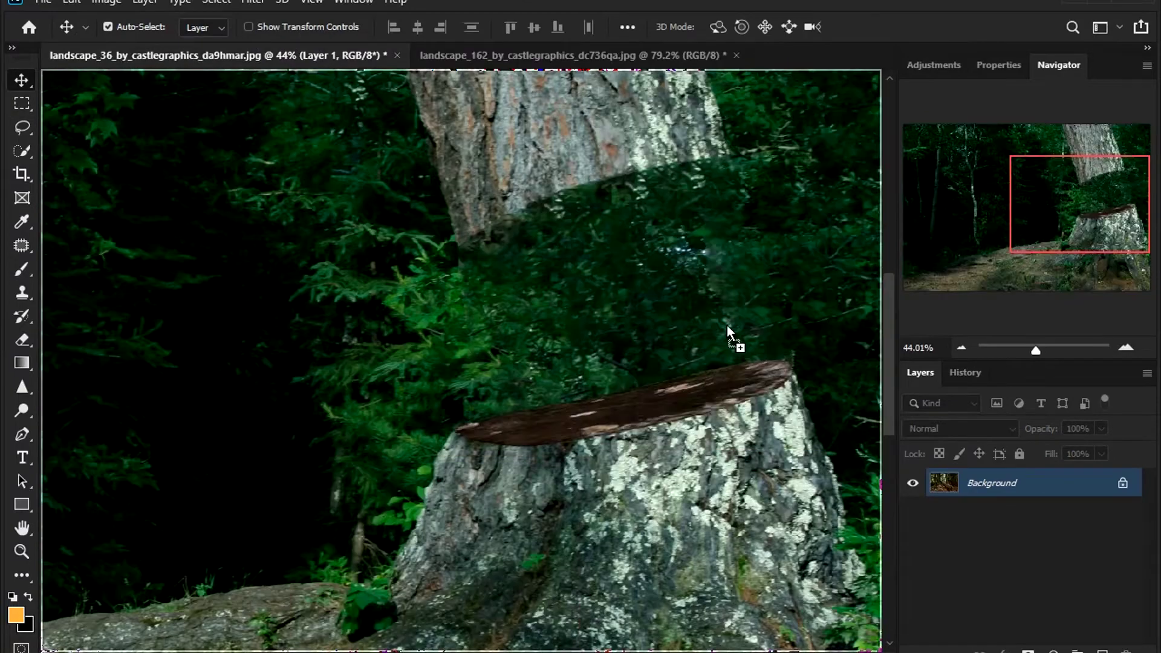
pyautogui.moveTo(596, 417); pyautogui.dragTo(737, 337)
pyautogui.hotkey('ctrl', 't')
pyautogui.moveTo(786, 284); pyautogui.dragTo(780, 363)
pyautogui.moveTo(689, 351); pyautogui.dragTo(605, 230)
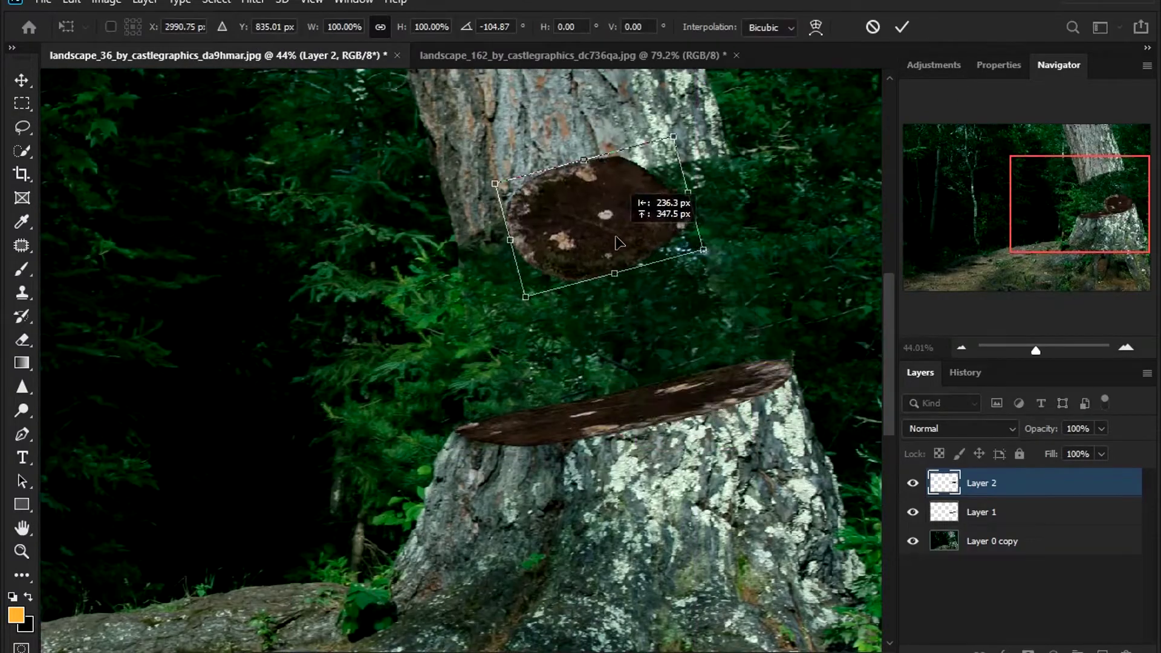
# - Squash, skew and bend the second slice into a thin slab under the upper trunk
pyautogui.moveTo(708, 199); pyautogui.dragTo(768, 193)
pyautogui.moveTo(533, 306); pyautogui.dragTo(468, 255)
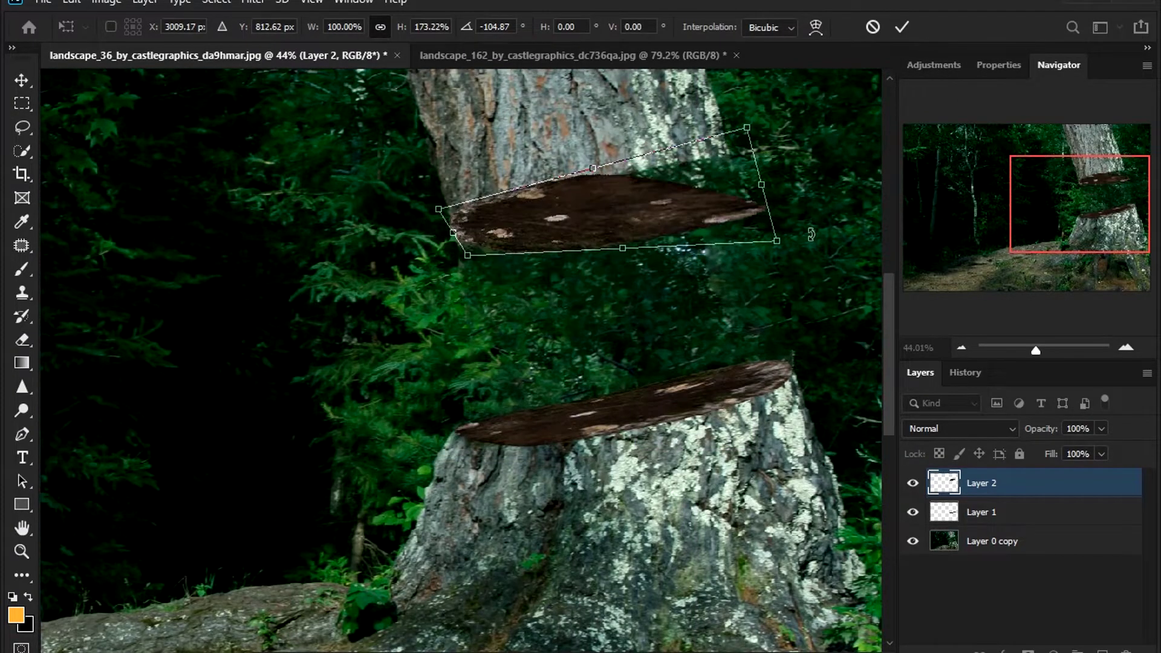
pyautogui.moveTo(763, 200); pyautogui.dragTo(750, 187)
pyautogui.scroll(3, 681, 145)
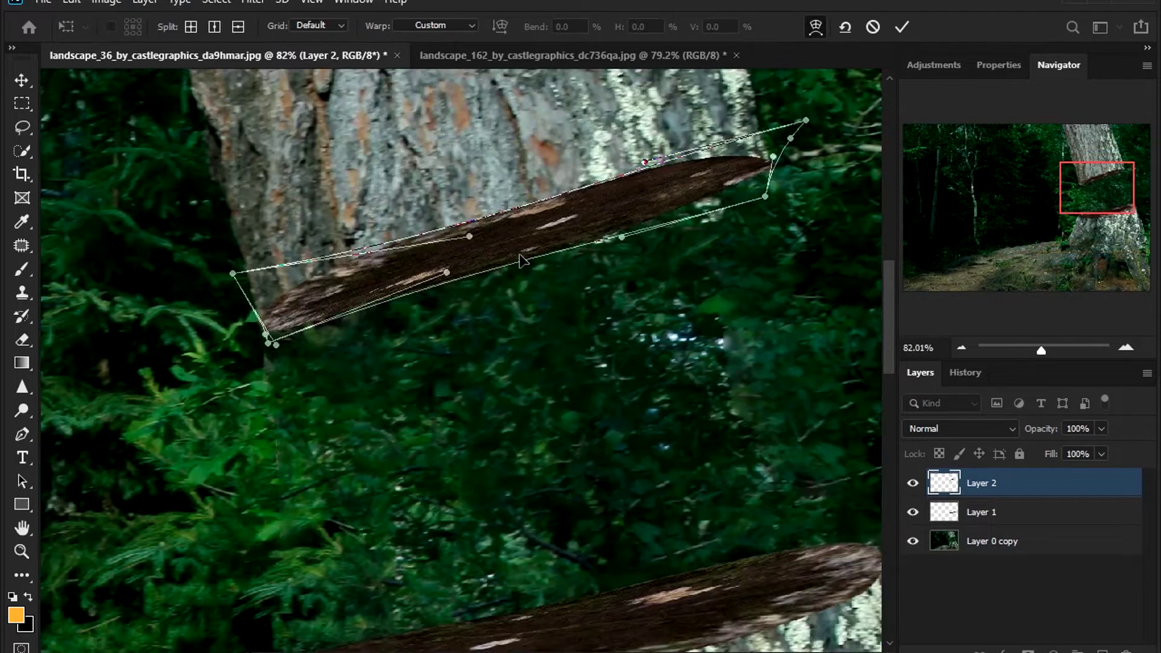
pyautogui.moveTo(525, 265); pyautogui.dragTo(562, 250)
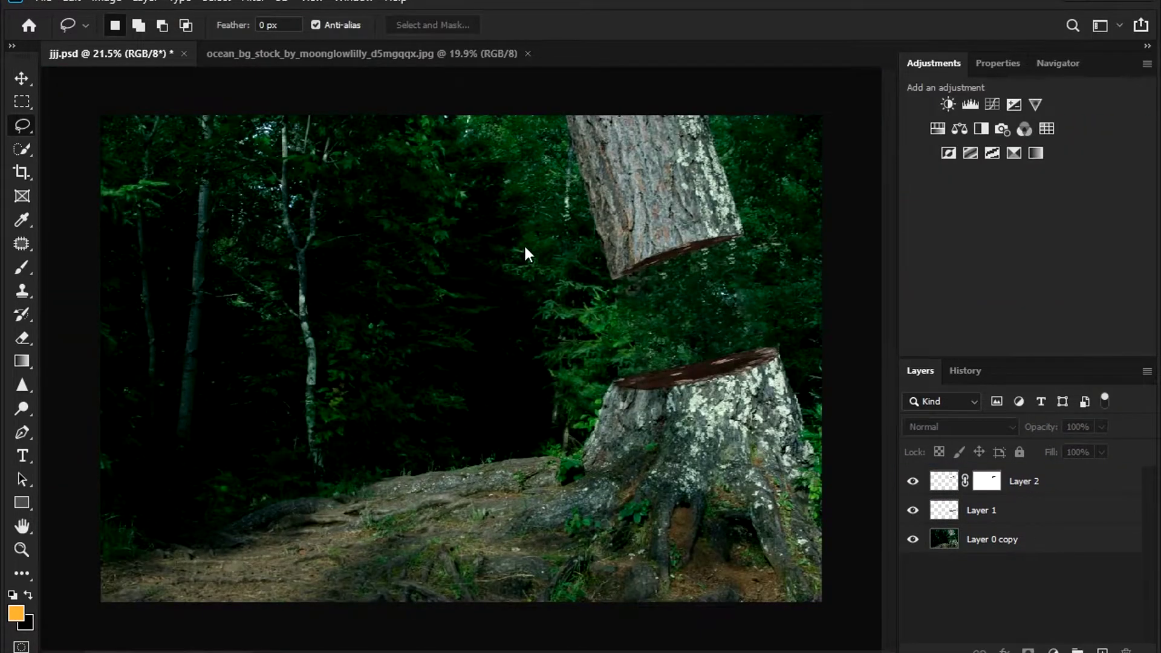
pyautogui.click(409, 54)
# - Marquee-select the underwater area of the ocean photo and paste it into jjj.psd
pyautogui.click(22, 102)
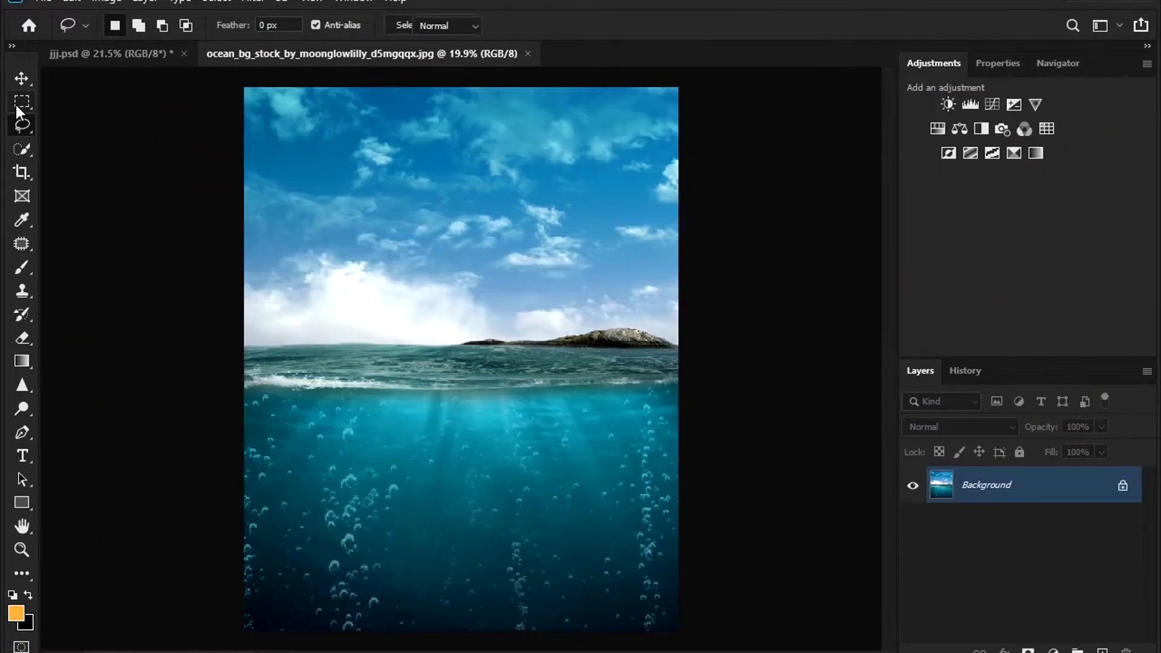
pyautogui.scroll(-2, 545, 482)
pyautogui.moveTo(647, 337); pyautogui.dragTo(272, 608)
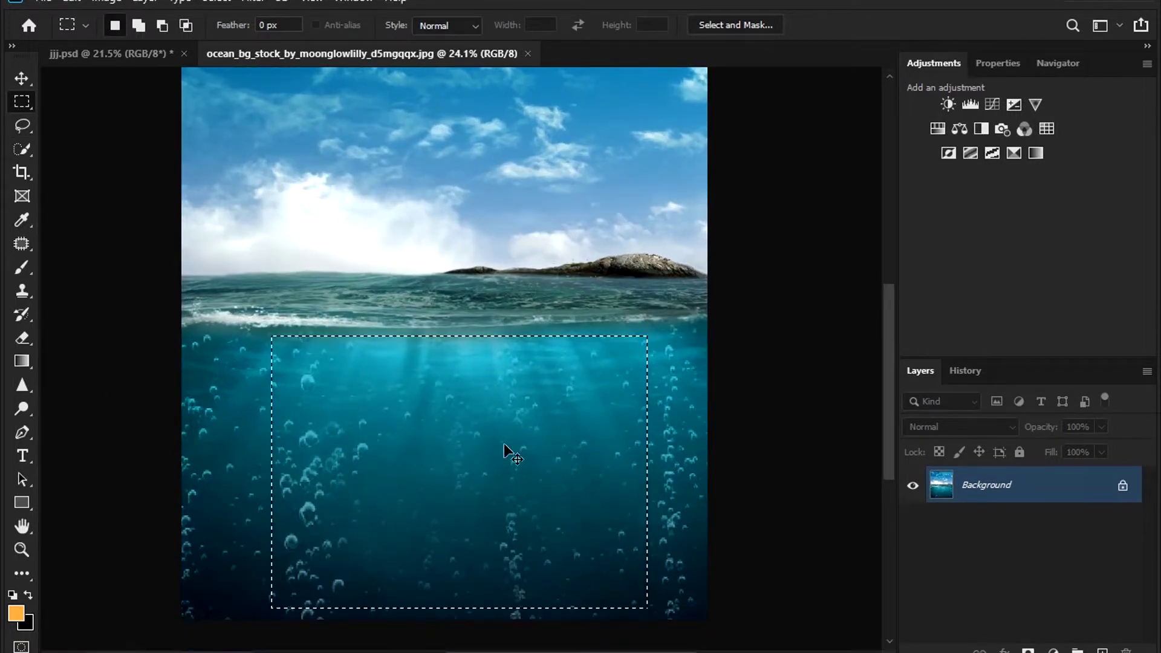
pyautogui.moveTo(575, 350); pyautogui.dragTo(248, 586)
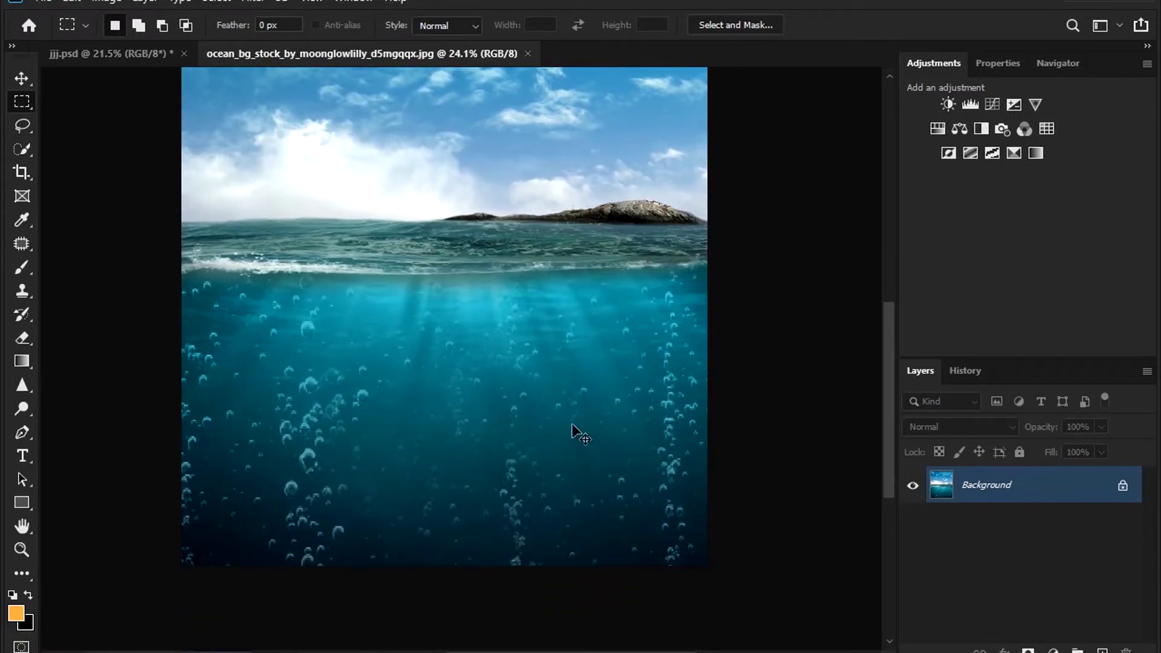
pyautogui.moveTo(297, 511); pyautogui.dragTo(217, 564)
pyautogui.click(22, 79)
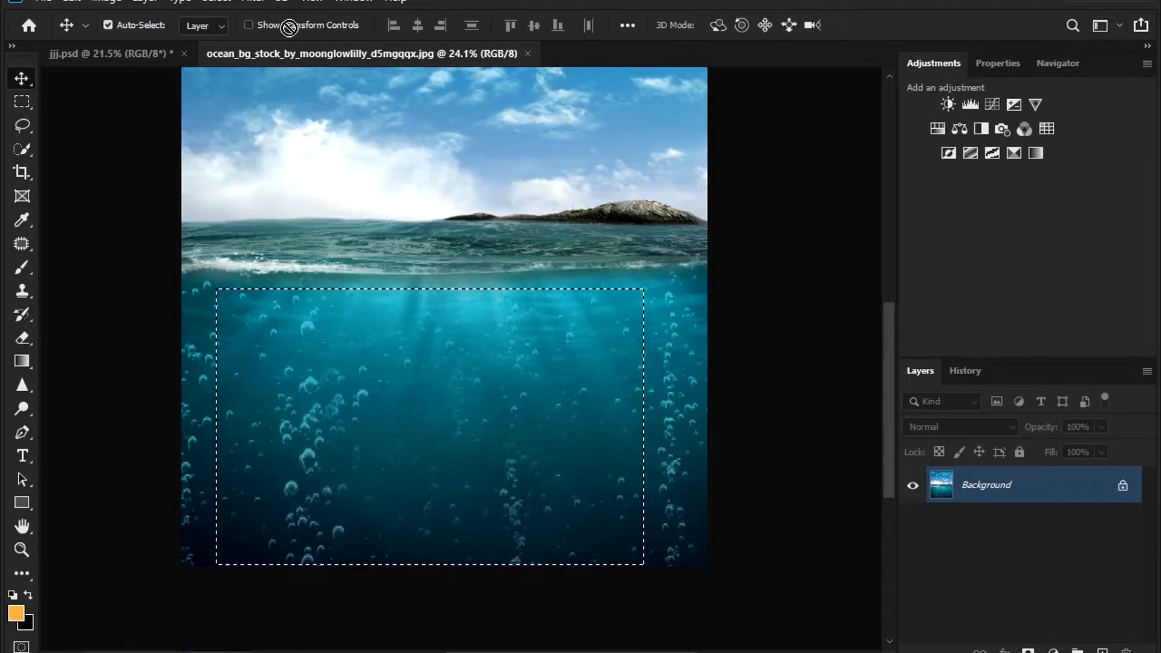
pyautogui.click(169, 53)
pyautogui.hotkey('ctrl', 'v')
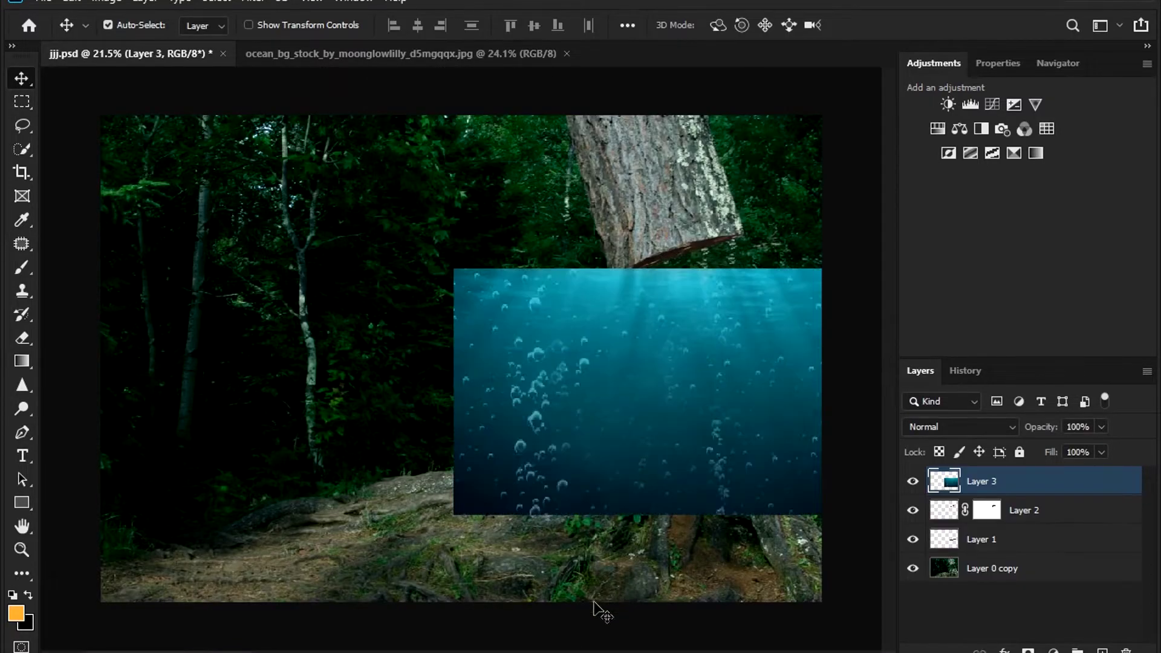
pyautogui.hotkey('ctrl', '0')
# - Convert the ocean layer to a Smart Object, then shrink and tilt it into the trunk gap
pyautogui.hotkey('ctrl', 't')
pyautogui.press('Escape')
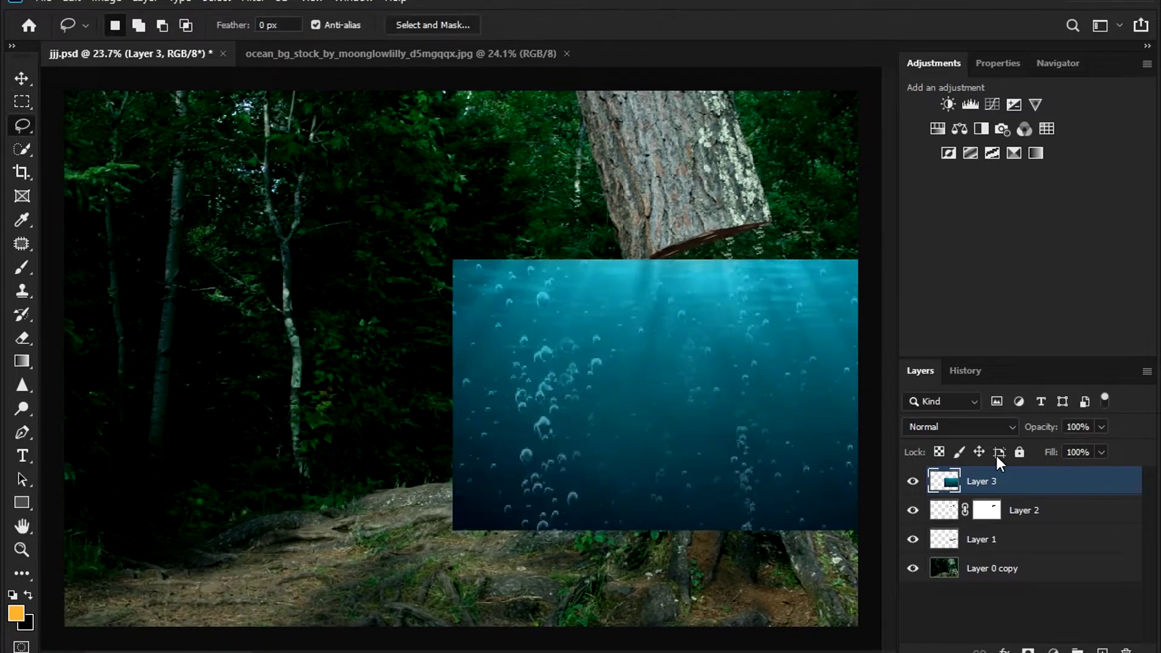
pyautogui.rightClick(992, 481)
pyautogui.click(847, 253)
pyautogui.hotkey('ctrl', 't')
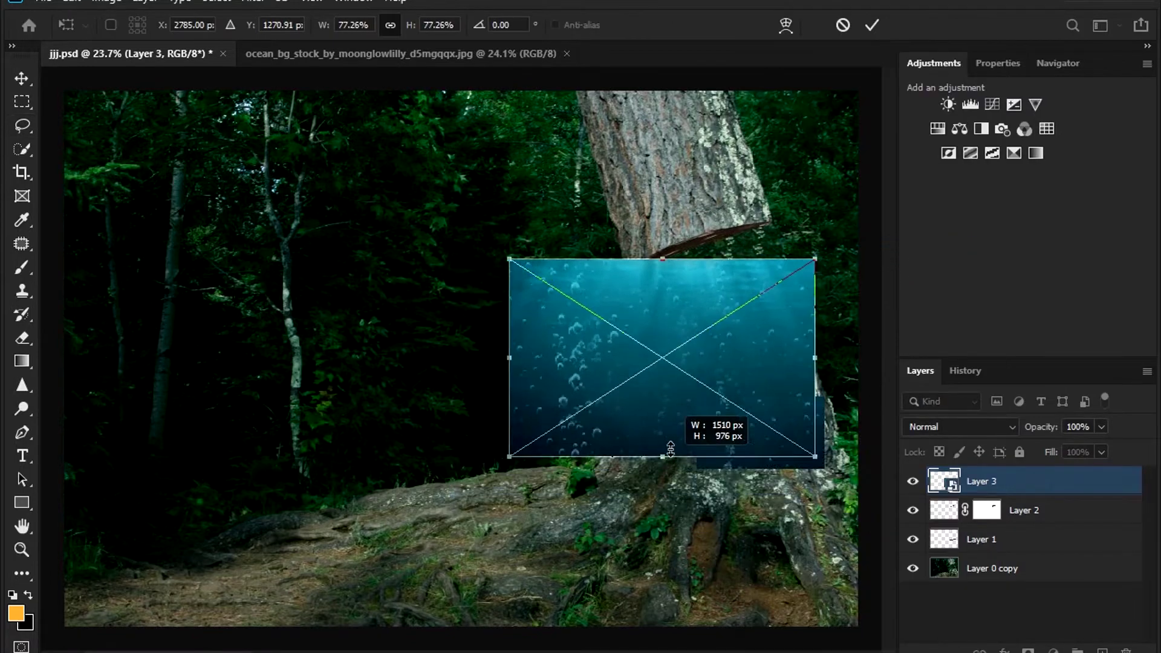
pyautogui.moveTo(692, 528)
pyautogui.mouseDown()
pyautogui.moveTo(663, 357)
pyautogui.moveTo(689, 357)
pyautogui.mouseUp()
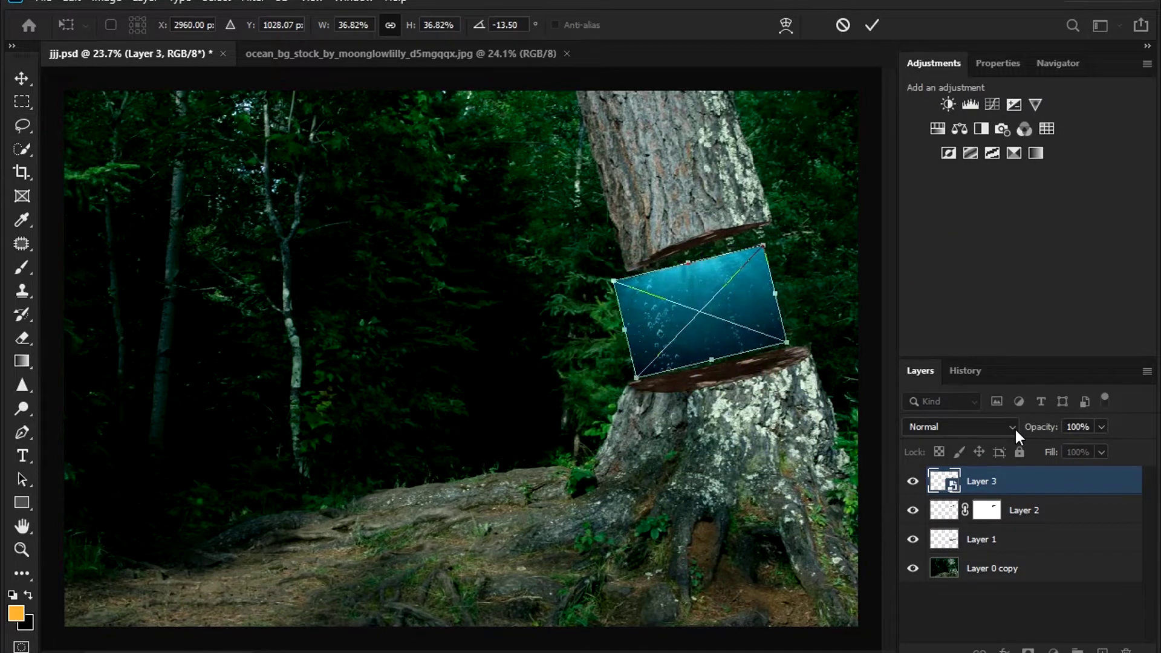
pyautogui.press('Return')
# - Move the ocean layer below Layer 1 and stretch it to fill the trunk gap
pyautogui.press('l')
pyautogui.moveTo(991, 481); pyautogui.dragTo(1028, 553)
pyautogui.scroll(3, 744, 348)
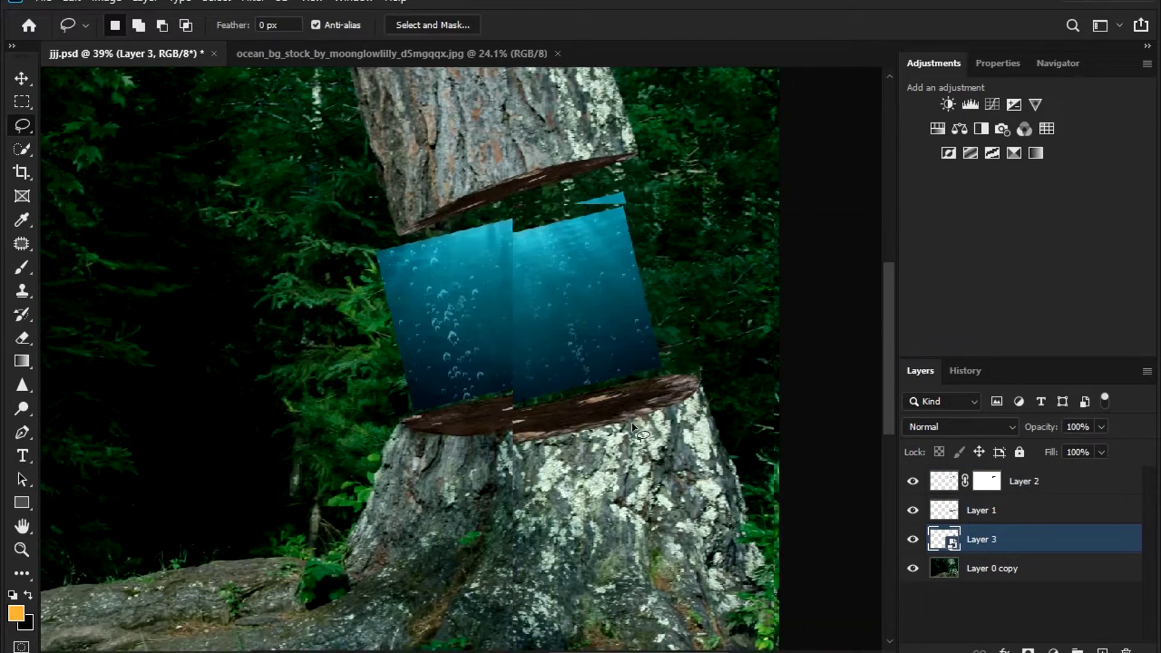
pyautogui.hotkey('ctrl', 't')
pyautogui.moveTo(575, 287); pyautogui.dragTo(604, 304)
# - Warp the ocean's corners to align with the upper and lower cuts
pyautogui.rightClick(604, 304)
pyautogui.click(629, 390)
pyautogui.scroll(2, 629, 390)
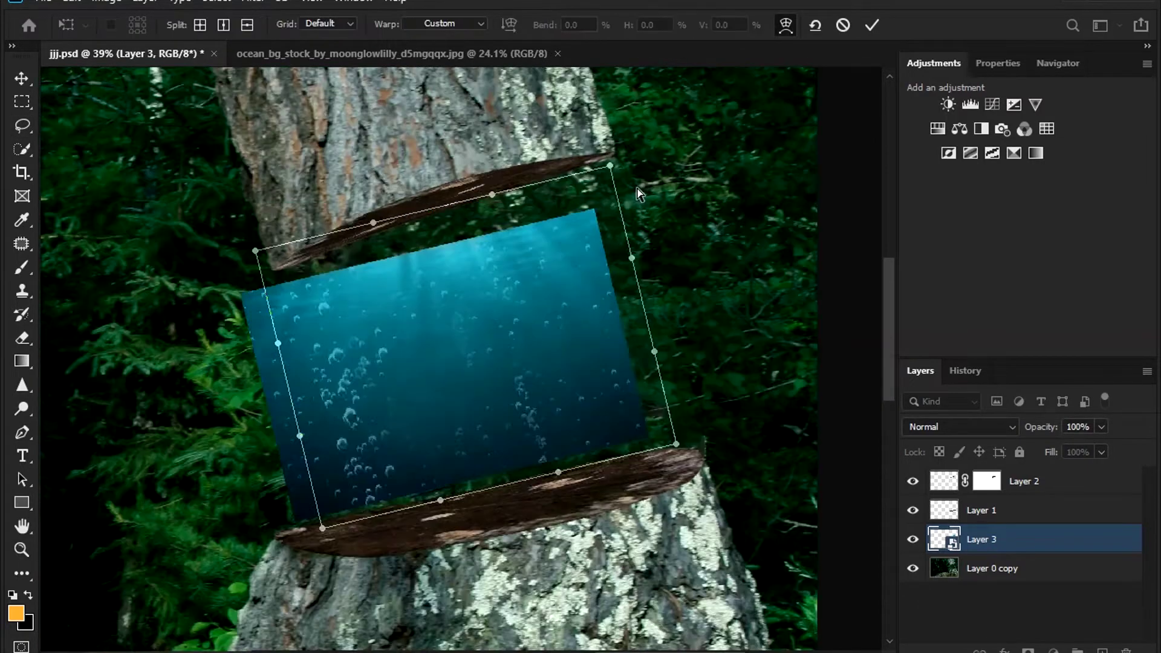
pyautogui.moveTo(324, 529); pyautogui.dragTo(287, 536)
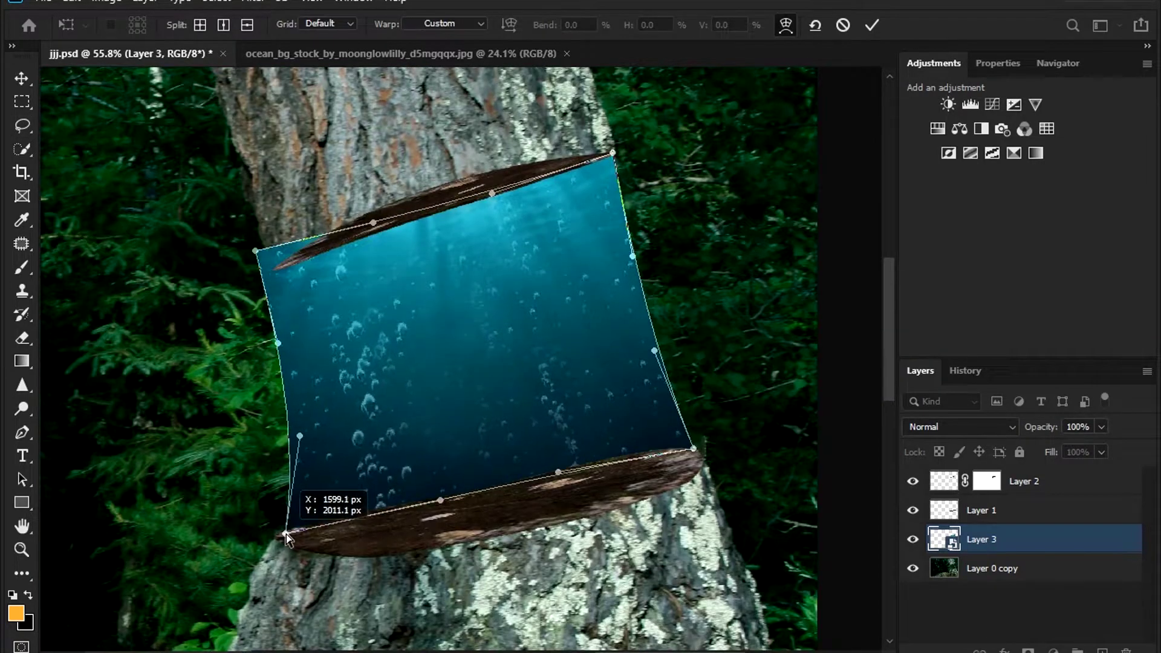
pyautogui.moveTo(254, 250); pyautogui.dragTo(274, 269)
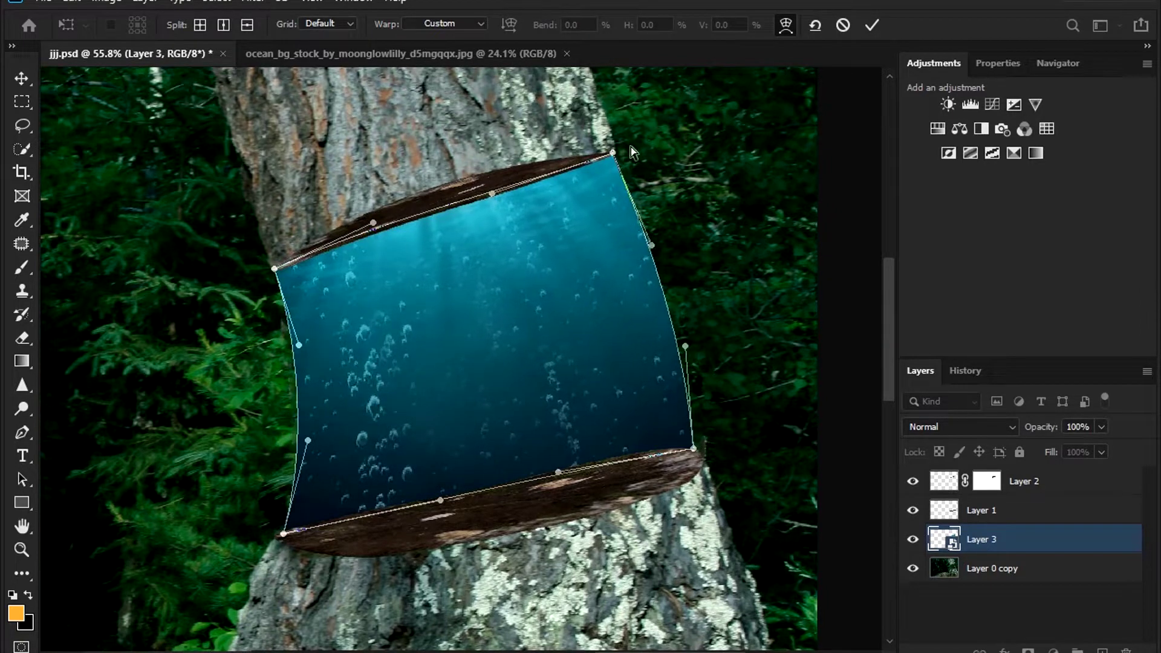
pyautogui.moveTo(613, 152); pyautogui.dragTo(615, 159)
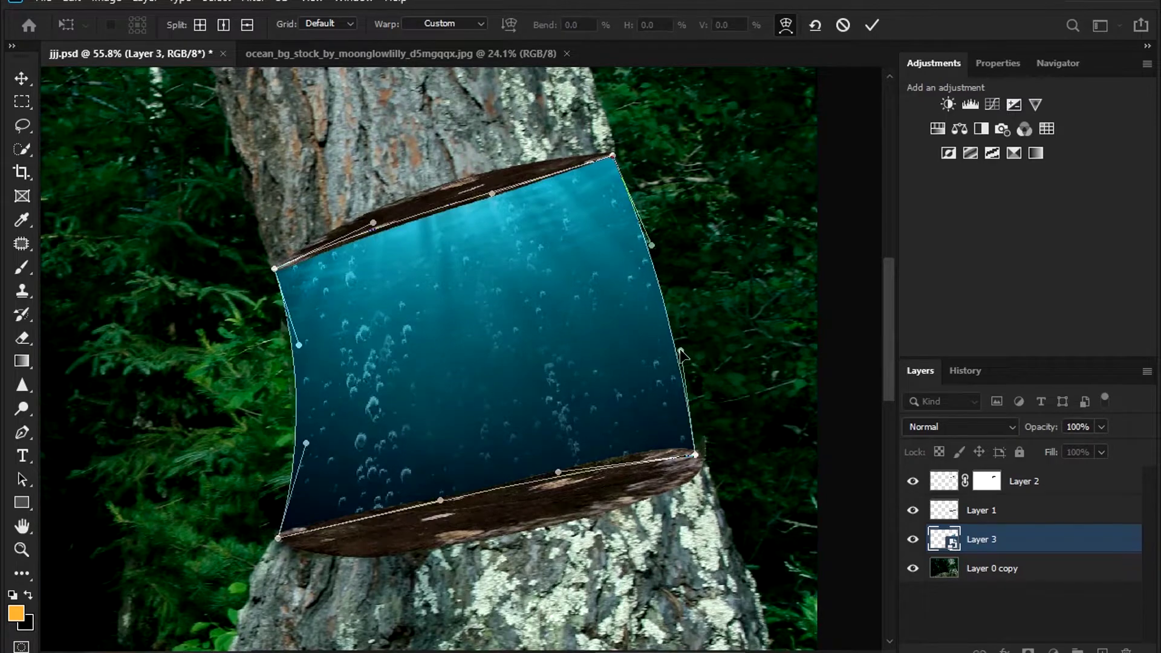
pyautogui.scroll(-2, 681, 354)
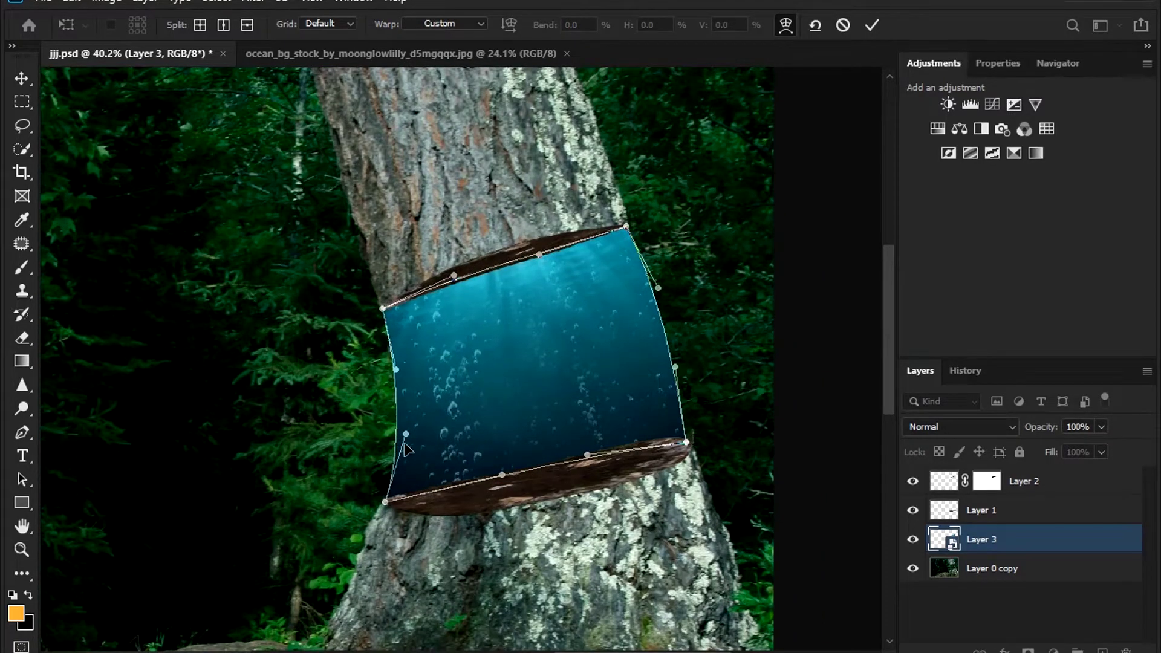
pyautogui.press('Return')
pyautogui.scroll(3, 751, 324)
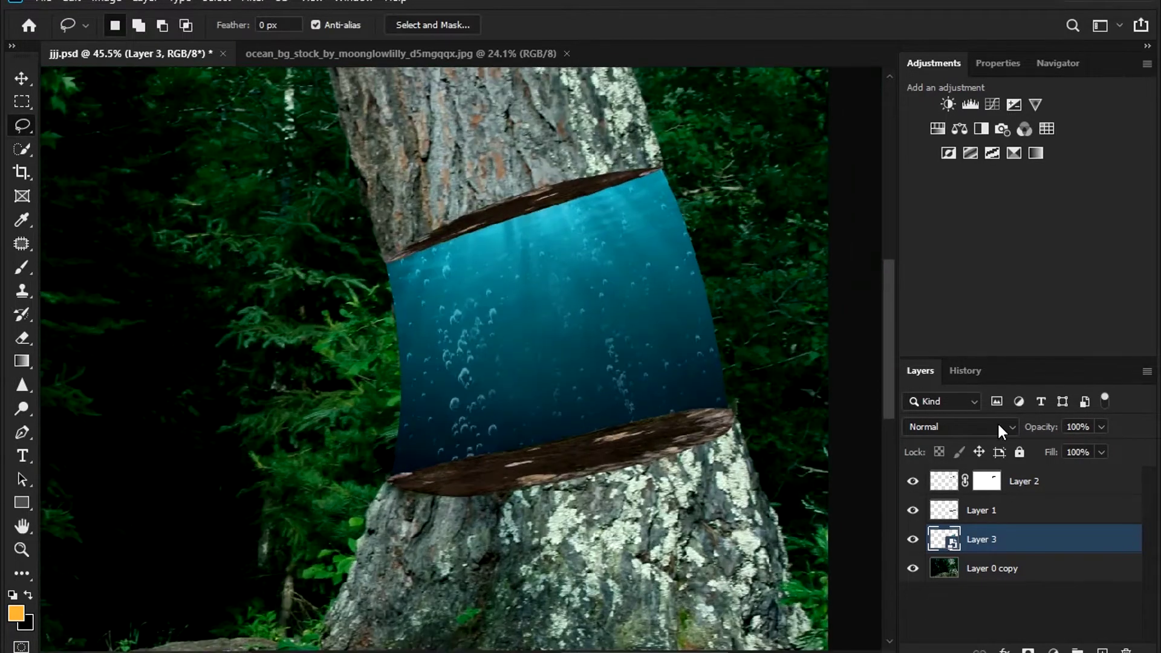
# - Set Layer 3's blend mode to Screen
pyautogui.click(960, 426)
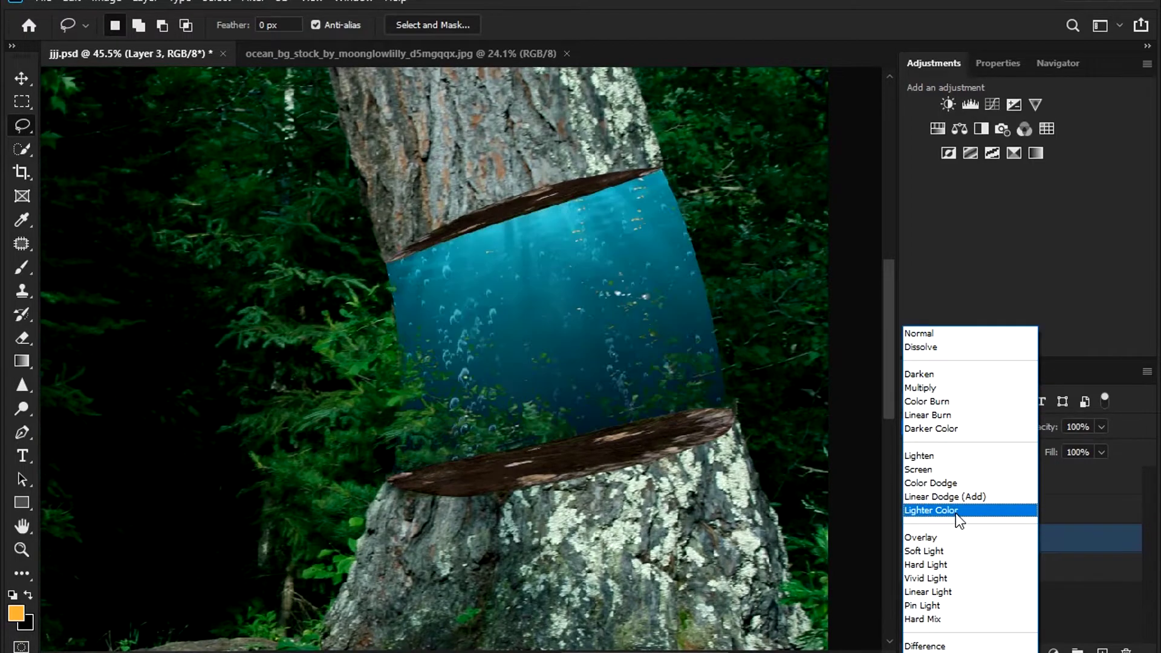
pyautogui.click(925, 469)
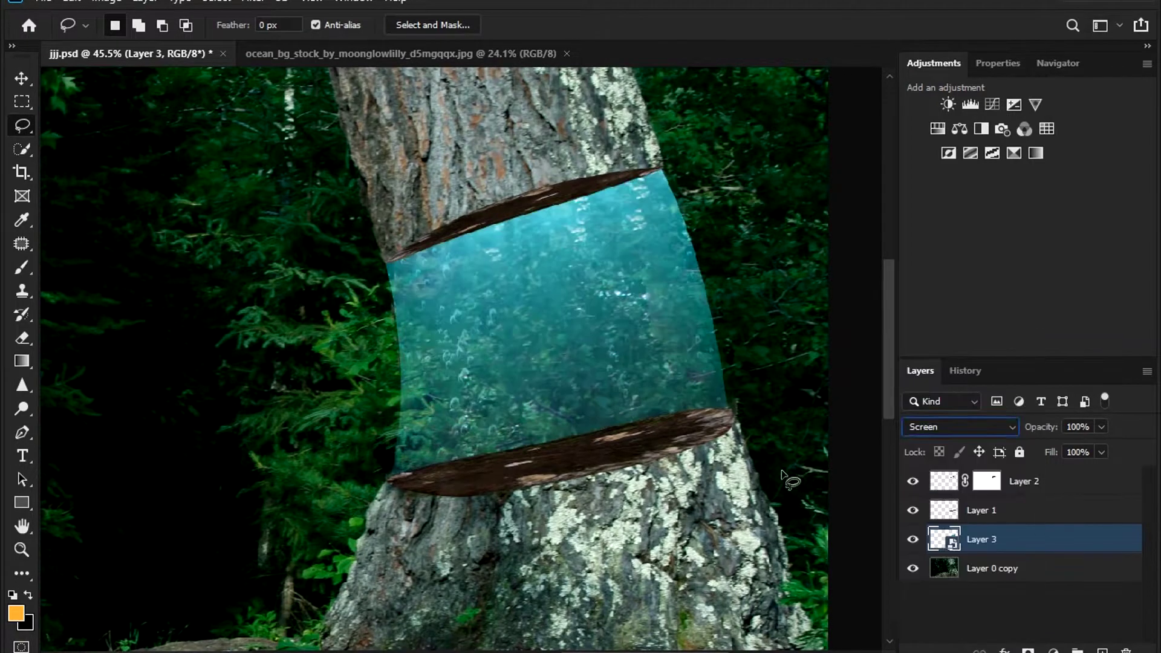
pyautogui.hscroll(3, 434, 360)
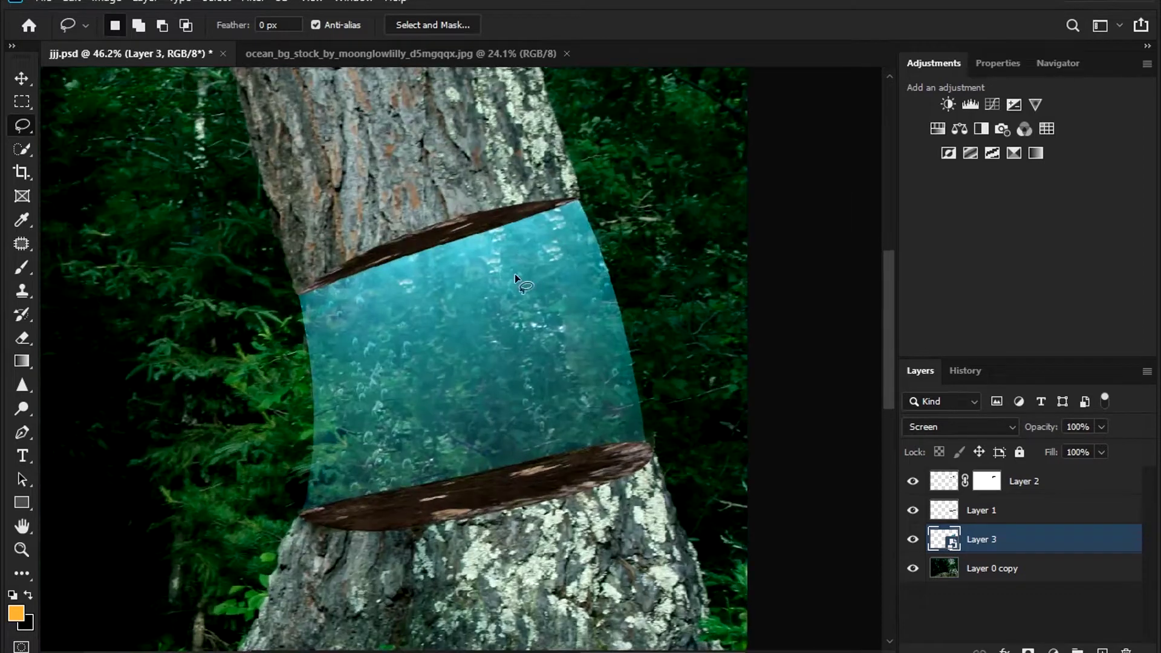
# - Marquee-select a fresh underwater strip in the ocean photo
pyautogui.hotkey('ctrl', 'Tab')
pyautogui.click(21, 97)
pyautogui.hotkey('ctrl', 'd')
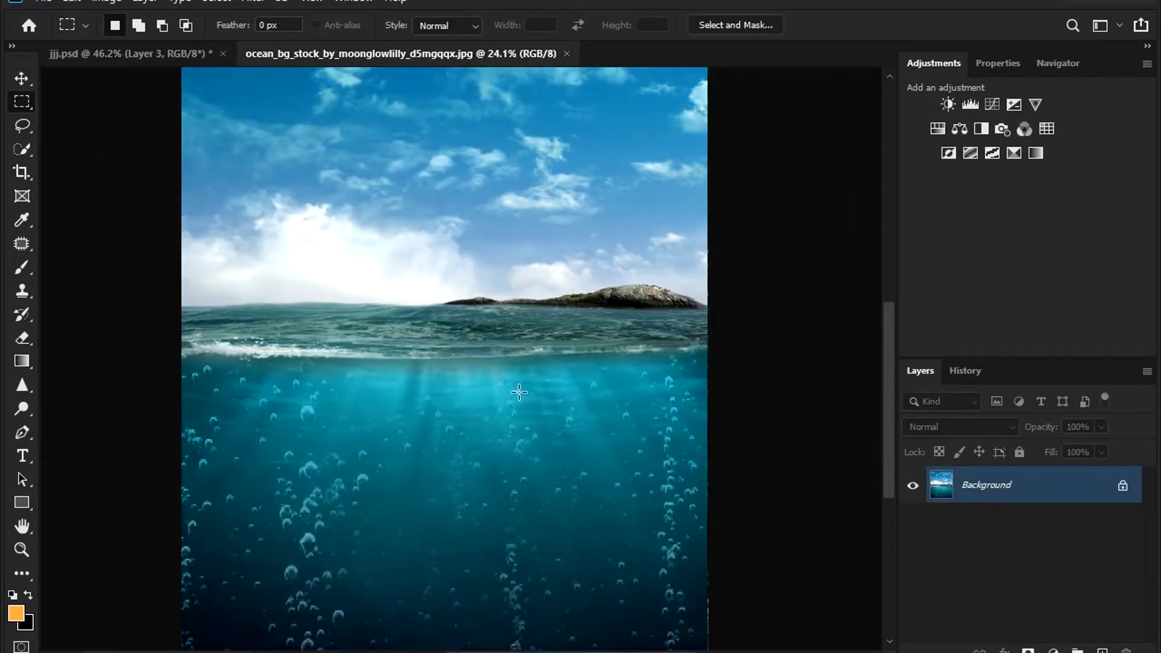
pyautogui.moveTo(405, 371); pyautogui.dragTo(216, 648)
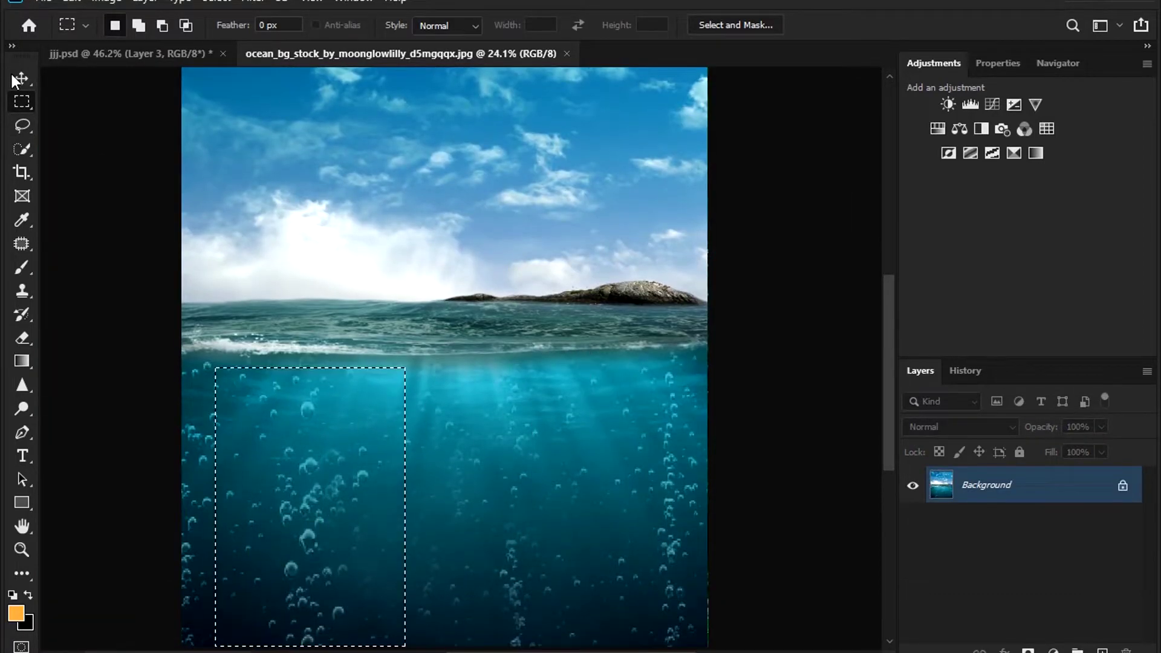
# - Drag the strip into jjj.psd, accepting the profile conversion, and move Layer 4 to the top
pyautogui.press('v')
pyautogui.moveTo(291, 409)
pyautogui.mouseDown()
pyautogui.moveTo(206, 56)
pyautogui.moveTo(647, 325)
pyautogui.mouseUp()
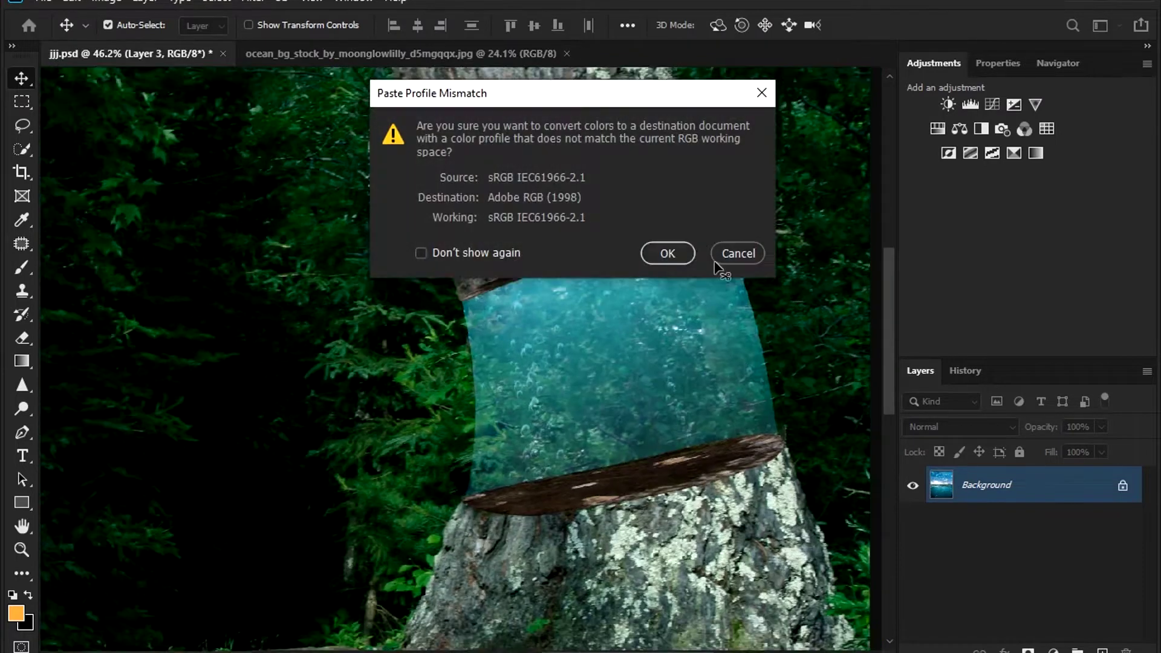
pyautogui.click(737, 251)
pyautogui.moveTo(1059, 539); pyautogui.dragTo(1034, 483)
pyautogui.hscroll(3, 626, 382)
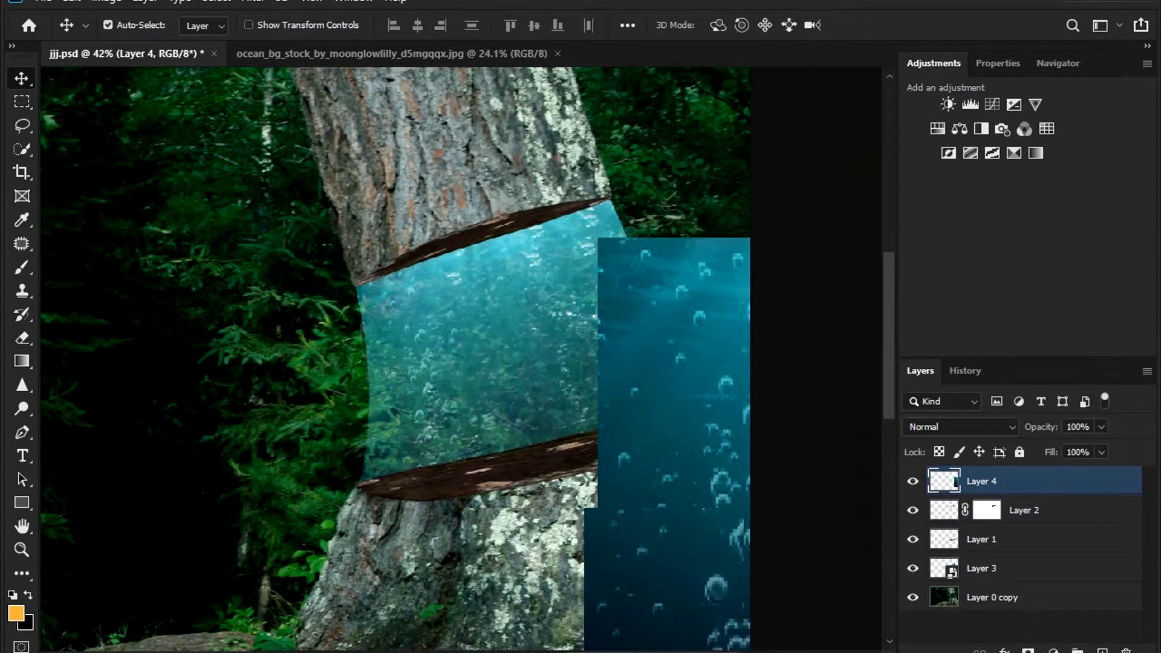
pyautogui.hotkey('ctrl', 't')
# - Scale the water strip by half, rotate it to the trunk's tilt, and narrow it onto the gap
pyautogui.moveTo(718, 237); pyautogui.dragTo(803, 474)
pyautogui.moveTo(726, 544); pyautogui.dragTo(639, 298)
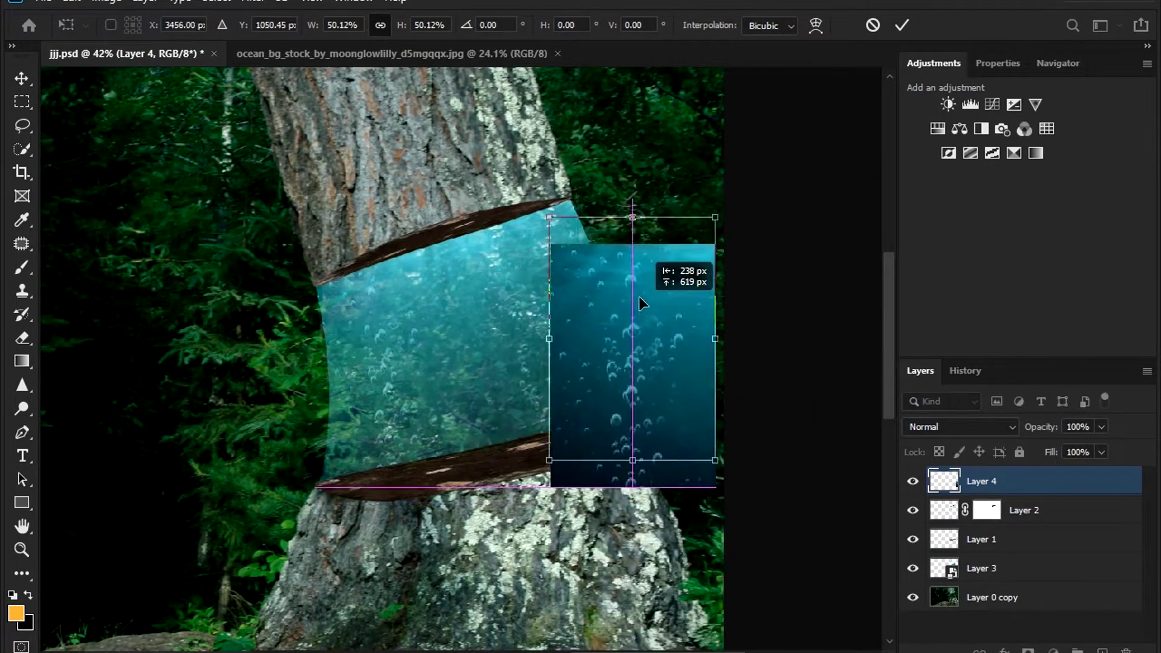
pyautogui.scroll(1, 639, 298)
pyautogui.moveTo(614, 506); pyautogui.dragTo(695, 467)
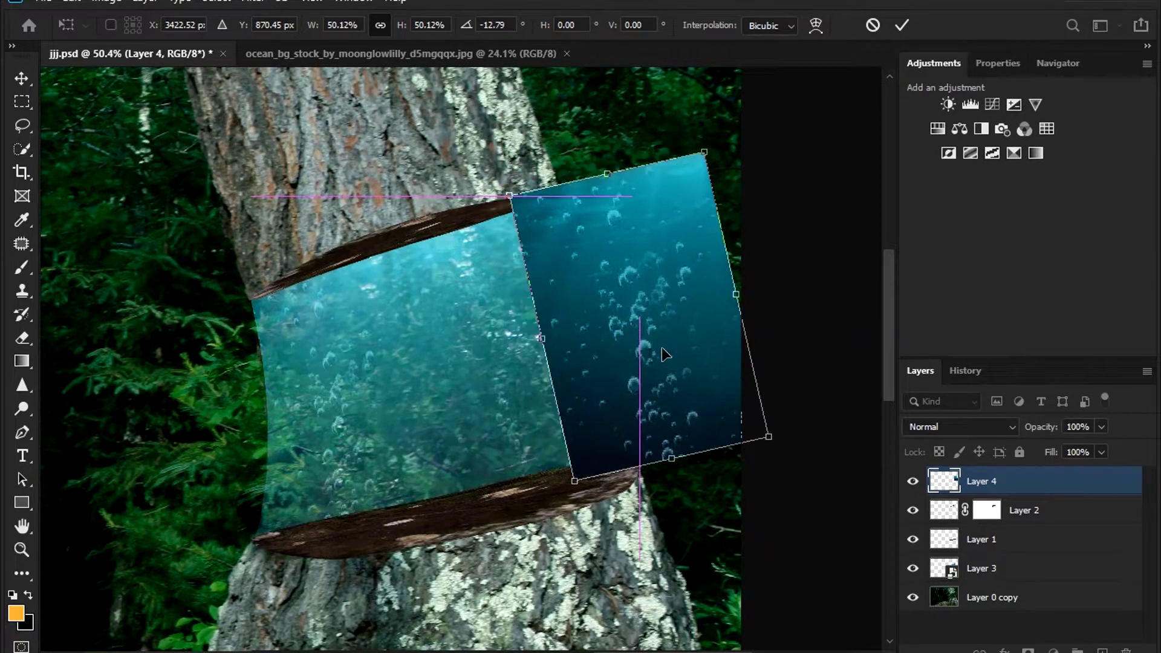
pyautogui.moveTo(656, 358); pyautogui.dragTo(695, 354)
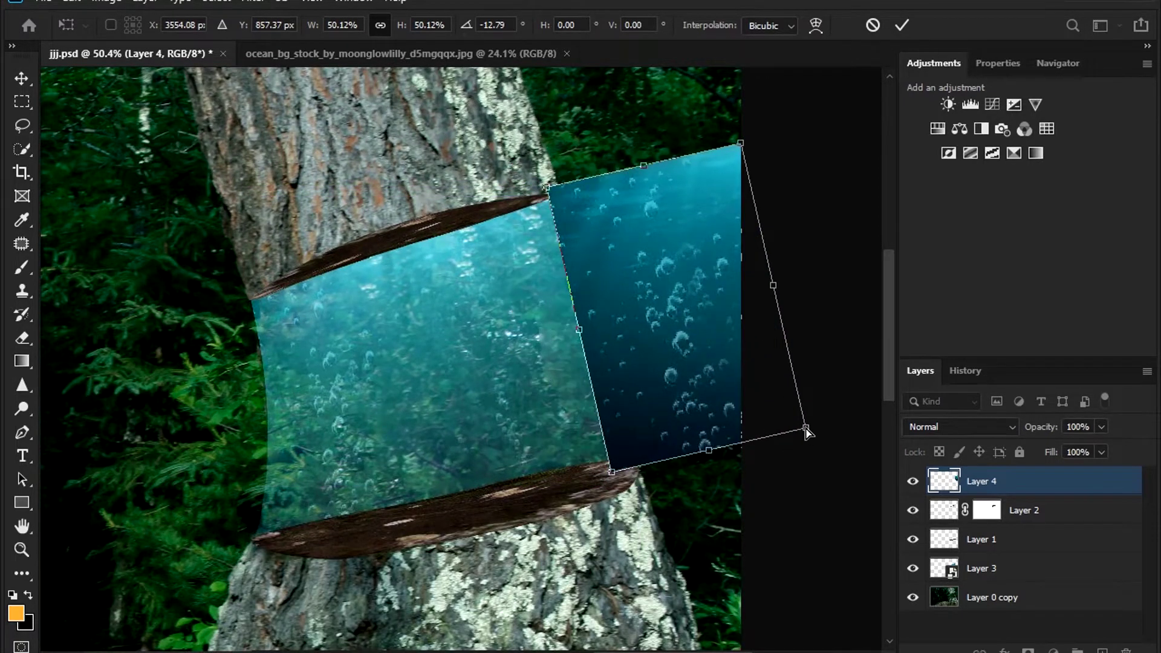
pyautogui.moveTo(612, 473); pyautogui.dragTo(623, 460)
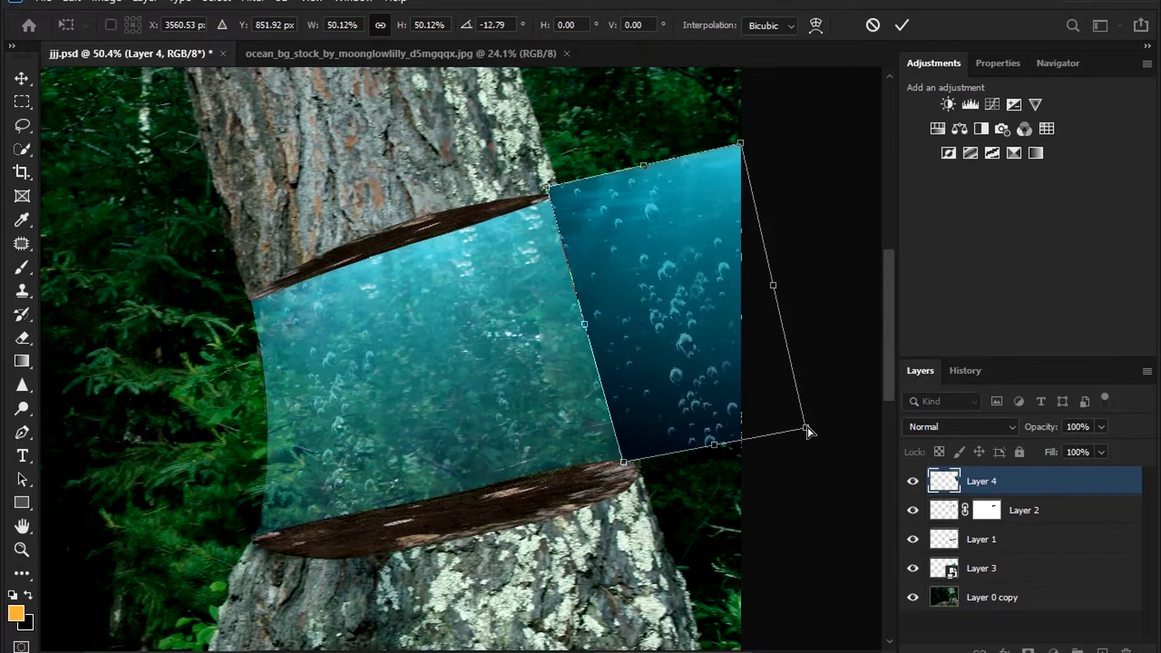
pyautogui.moveTo(807, 431); pyautogui.dragTo(620, 480)
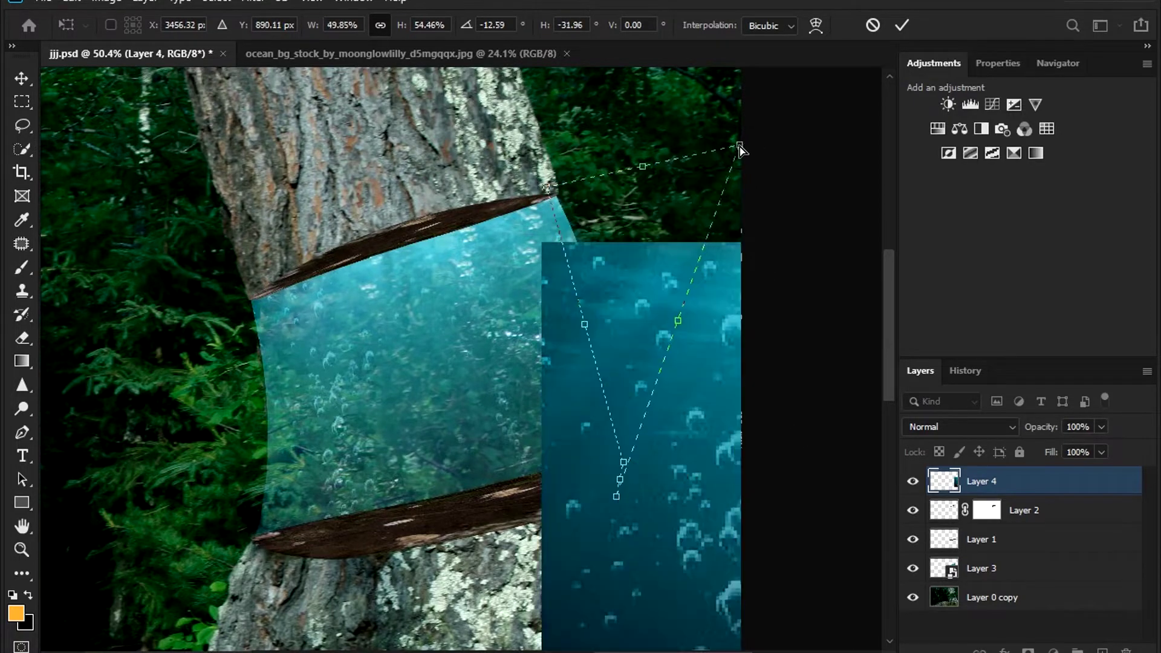
pyautogui.moveTo(740, 149)
pyautogui.mouseDown()
pyautogui.moveTo(608, 181)
pyautogui.moveTo(545, 176)
pyautogui.mouseUp()
pyautogui.scroll(2, 545, 181)
# - Warp the strip around the trunk, pulling its top corner up to the log ring
pyautogui.rightClick(547, 218)
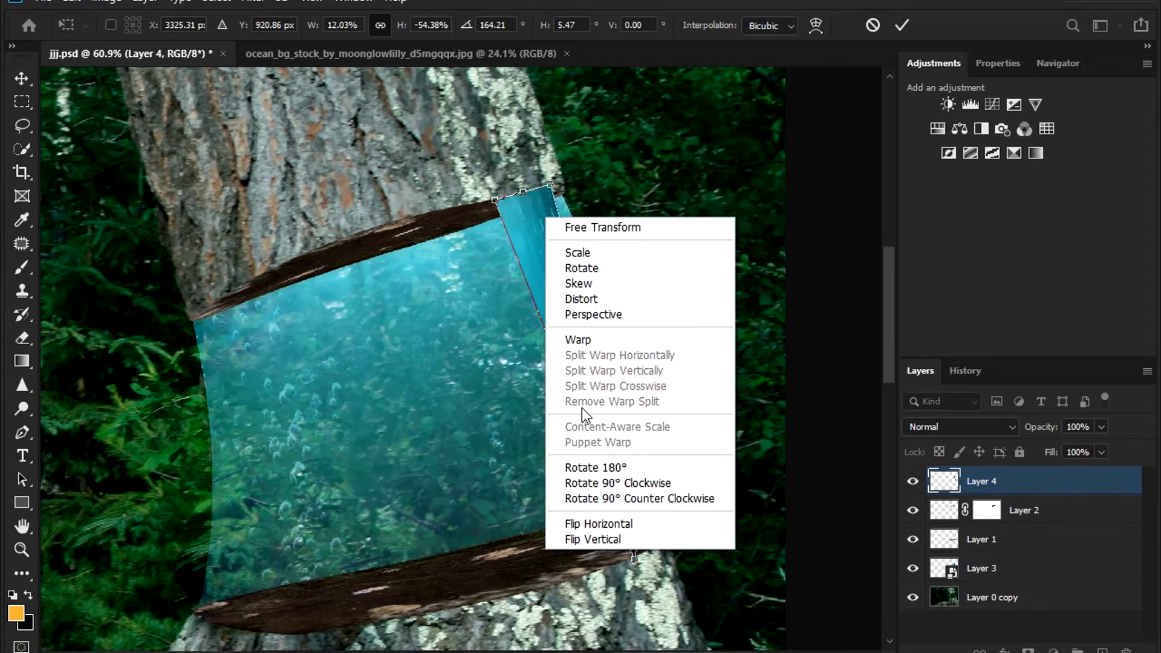
pyautogui.click(578, 340)
pyautogui.moveTo(563, 195); pyautogui.dragTo(556, 192)
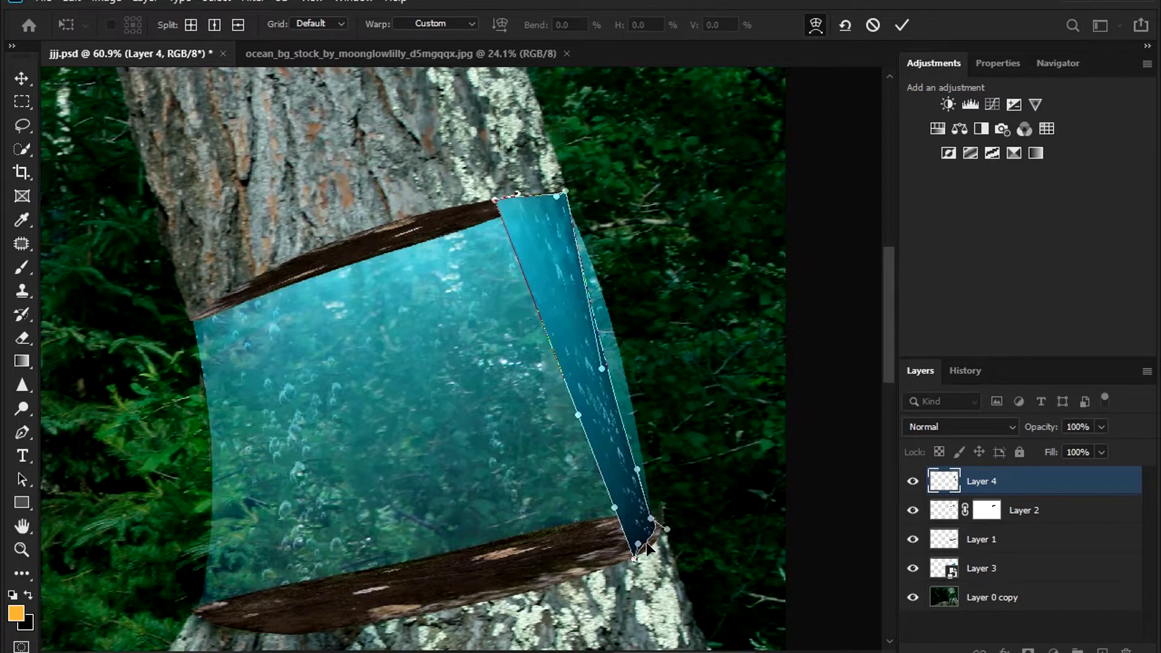
pyautogui.scroll(5, 664, 533)
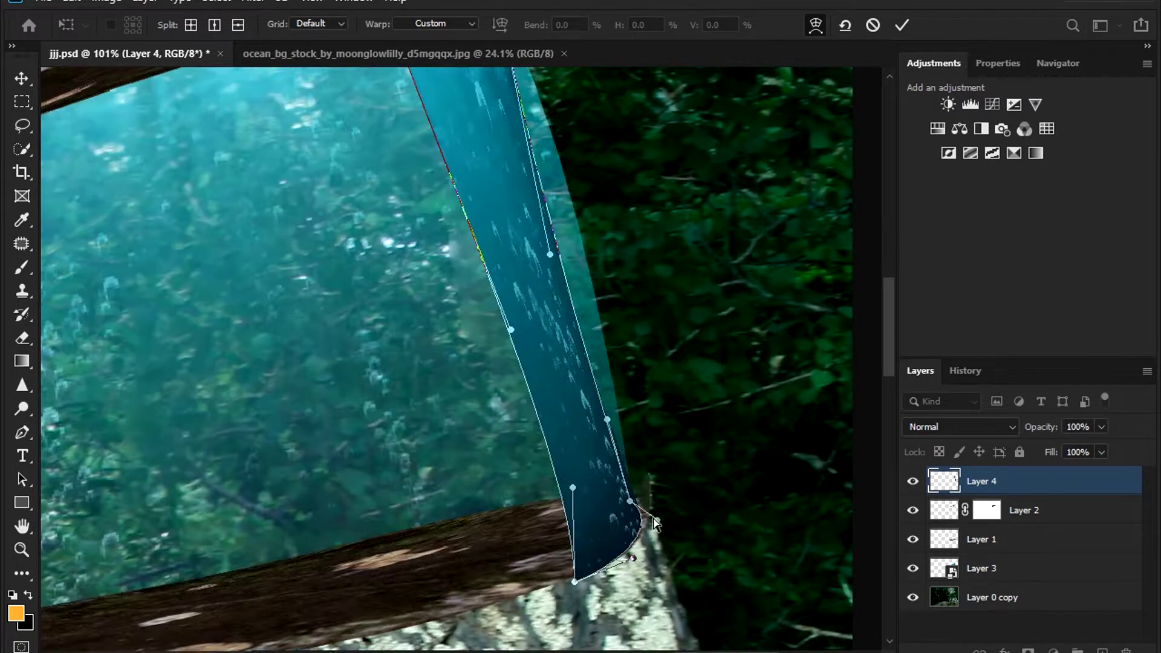
pyautogui.scroll(5, 640, 505)
pyautogui.scroll(2, 563, 306)
pyautogui.scroll(3, 505, 195)
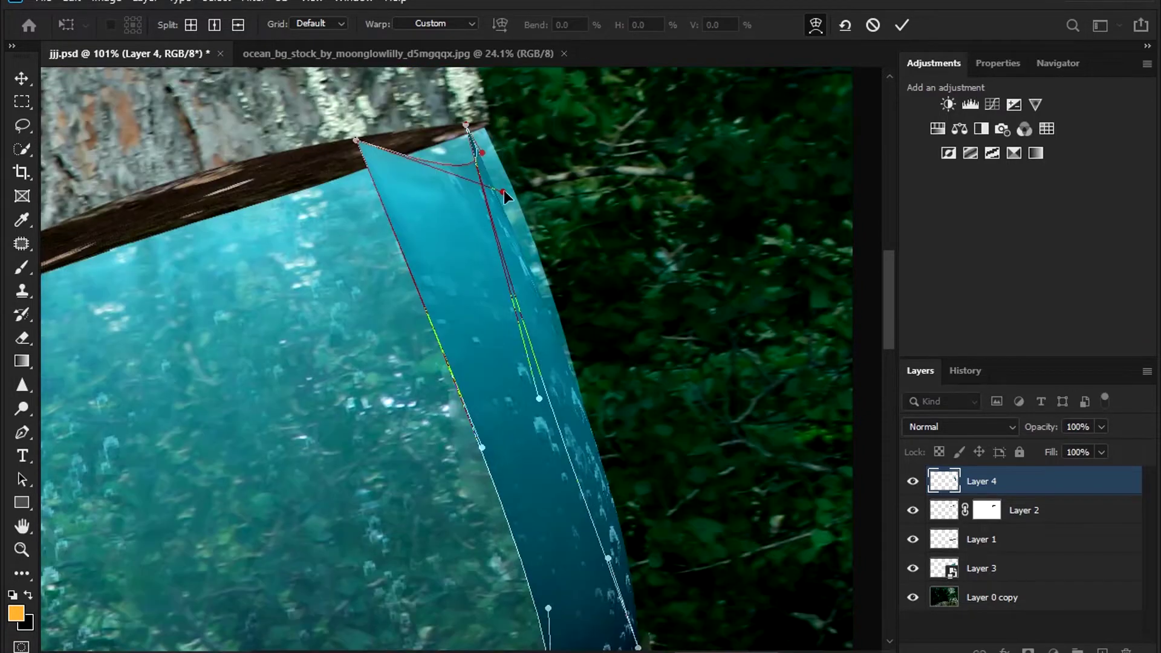
pyautogui.moveTo(486, 123); pyautogui.dragTo(482, 181)
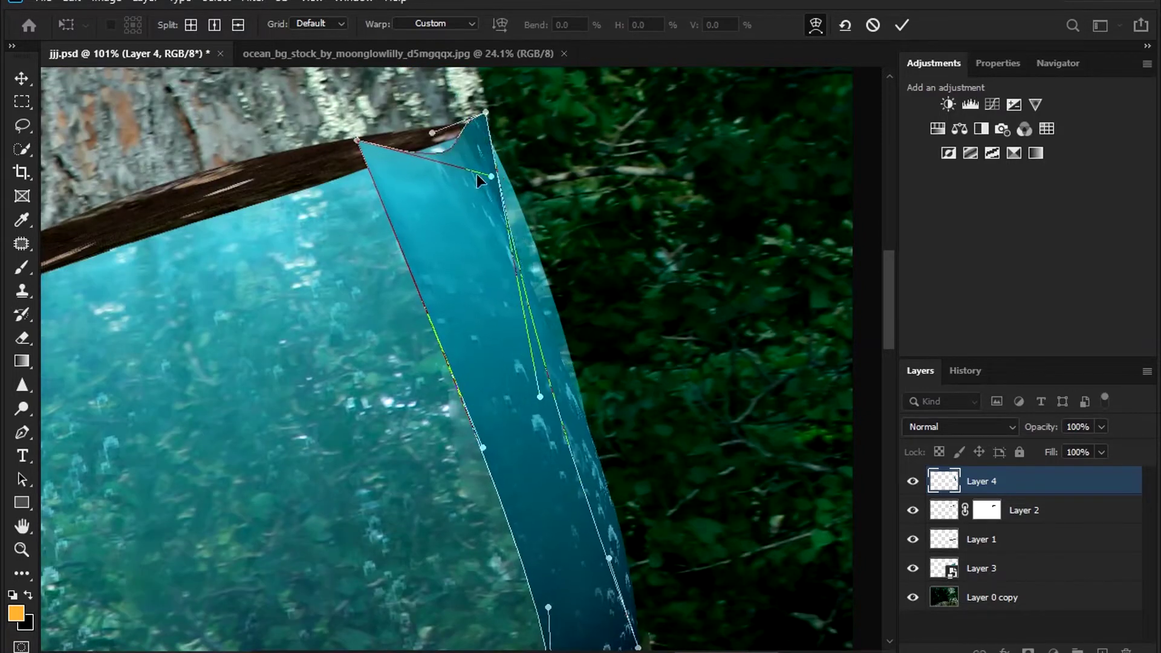
pyautogui.scroll(-5, 544, 363)
pyautogui.moveTo(623, 548); pyautogui.dragTo(629, 556)
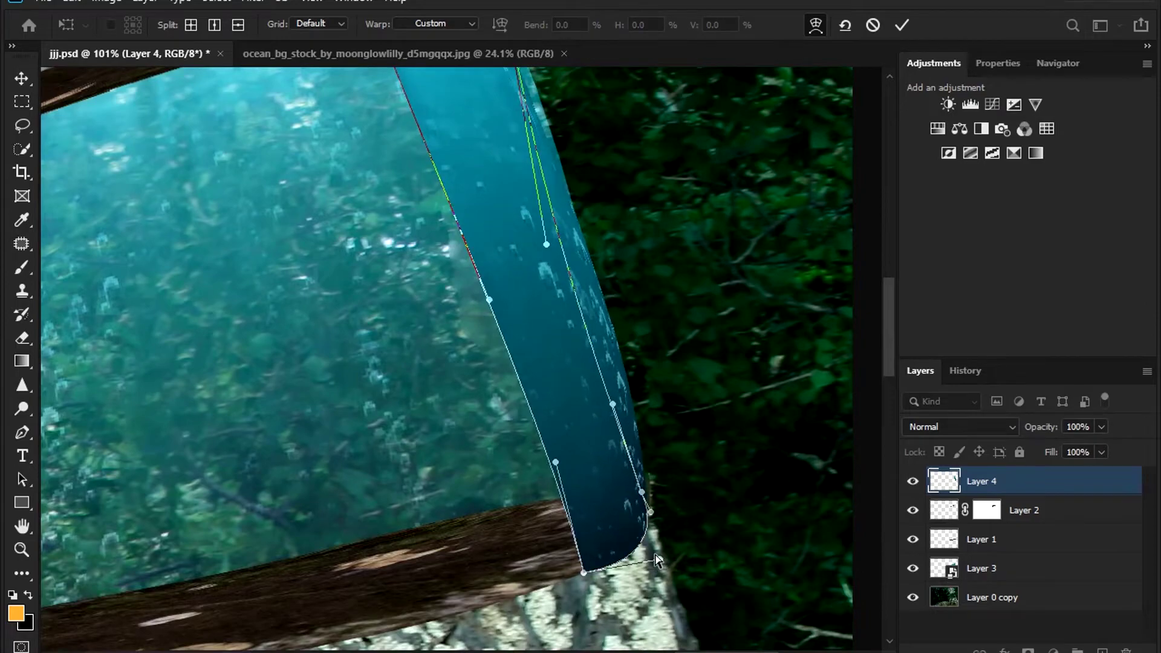
pyautogui.scroll(5, 658, 560)
pyautogui.scroll(-5, 605, 363)
pyautogui.press('Return')
# - Reshape the strip's top edge so it sits under the upper log
pyautogui.scroll(-3, 605, 363)
pyautogui.hotkey('ctrl', 't')
pyautogui.scroll(5, 646, 294)
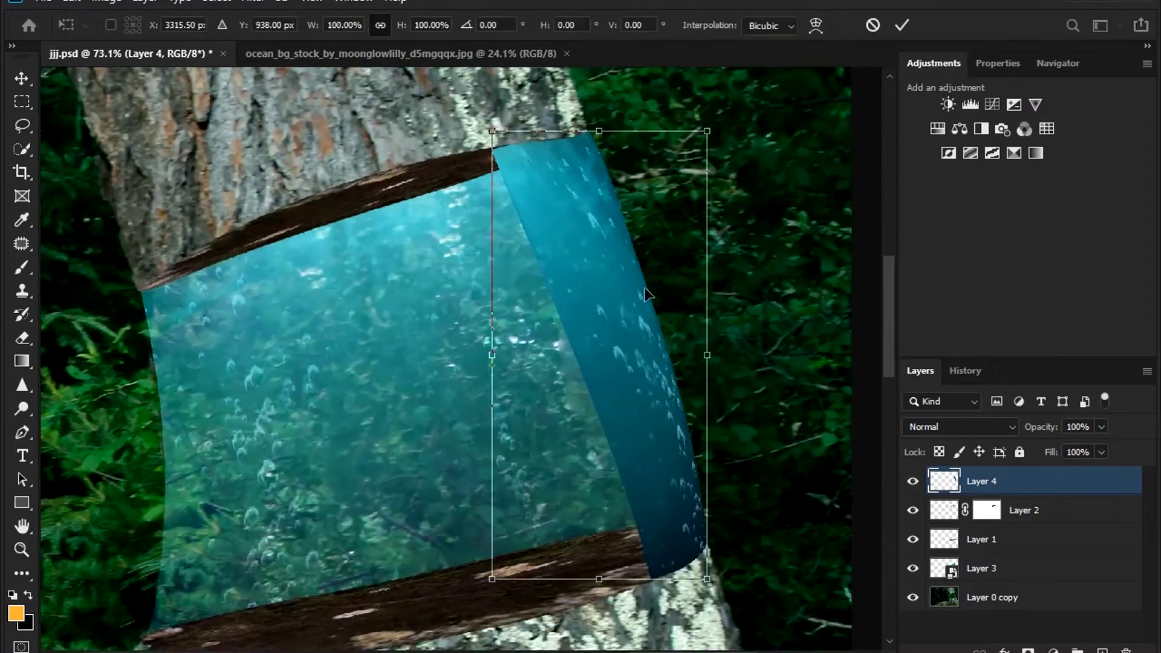
pyautogui.moveTo(492, 129); pyautogui.dragTo(566, 130)
pyautogui.press('Return')
pyautogui.press('l')
pyautogui.scroll(2, 605, 363)
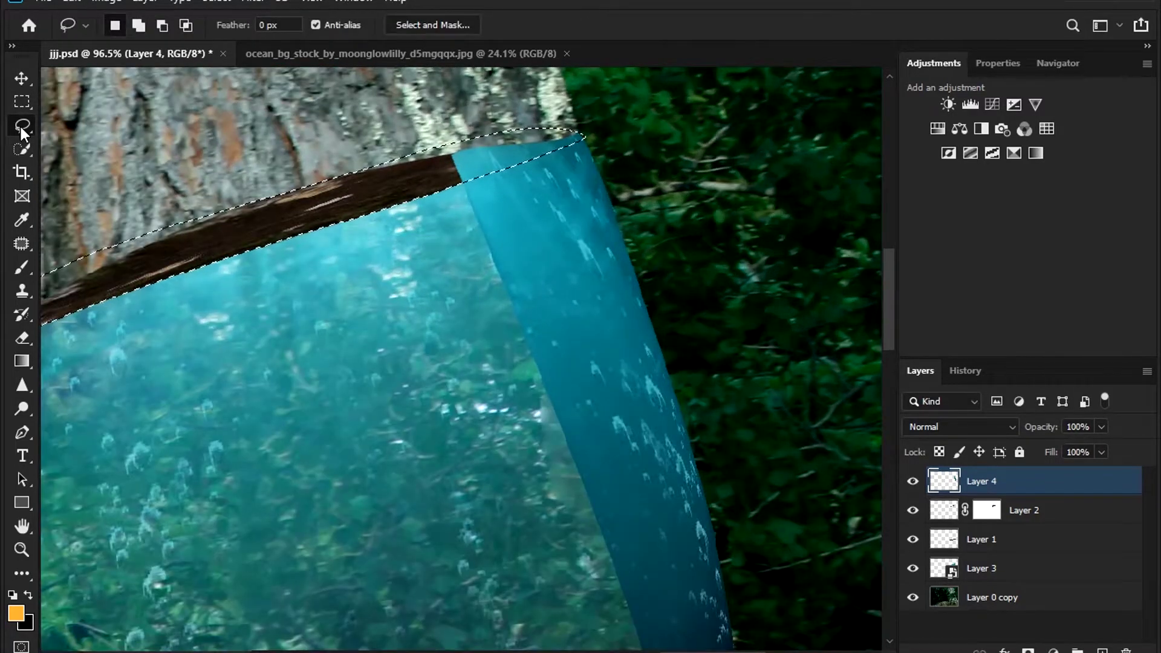
# - Adjust Layer 3's Blend If sliders so the water strip blends into the trunk
pyautogui.hotkey('shift', 'alt', 's')
pyautogui.scroll(-5, 731, 272)
pyautogui.scroll(-5, 829, 355)
pyautogui.click(1076, 565)
pyautogui.doubleClick(1098, 577)
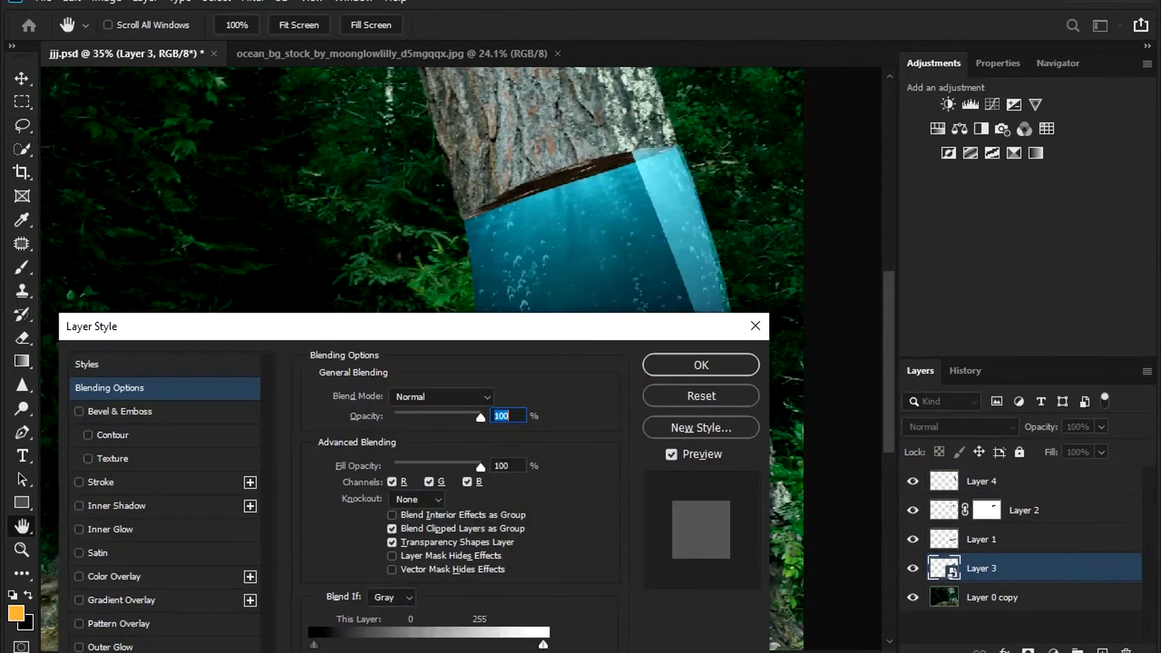
pyautogui.moveTo(242, 327)
pyautogui.mouseDown()
pyautogui.moveTo(262, 417)
pyautogui.moveTo(265, 404)
pyautogui.mouseUp()
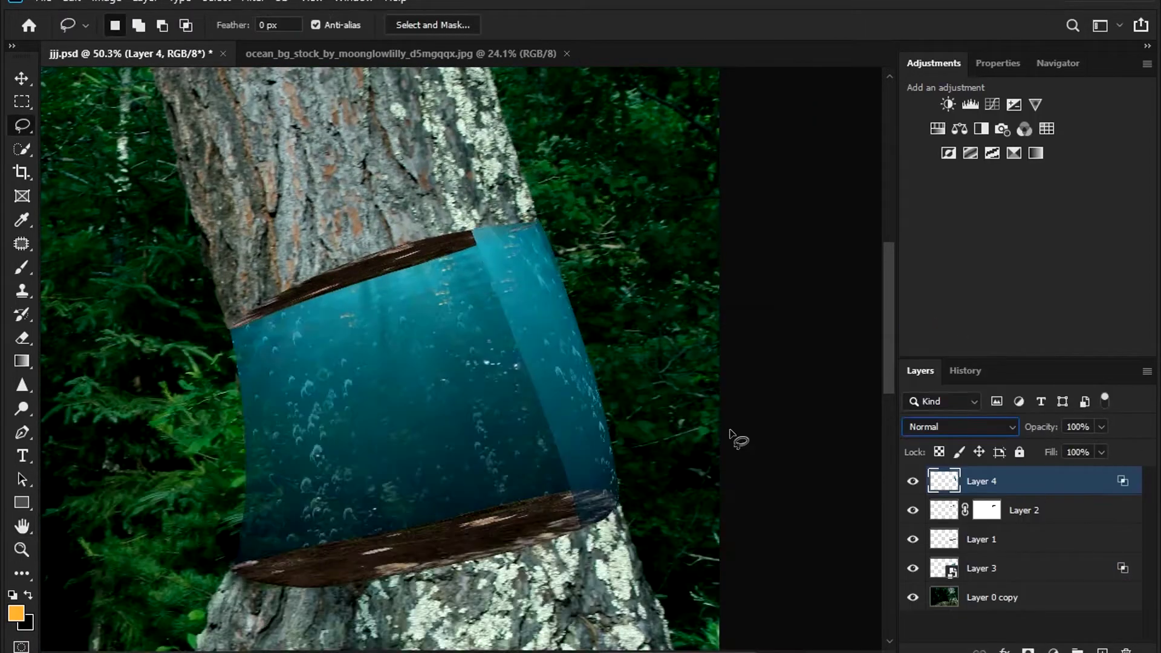
# - Re-warp Layer 4's water strip, then return to the ocean photo's selected bubble area
pyautogui.scroll(3, 532, 224)
pyautogui.scroll(2, 512, 218)
pyautogui.click(913, 482)
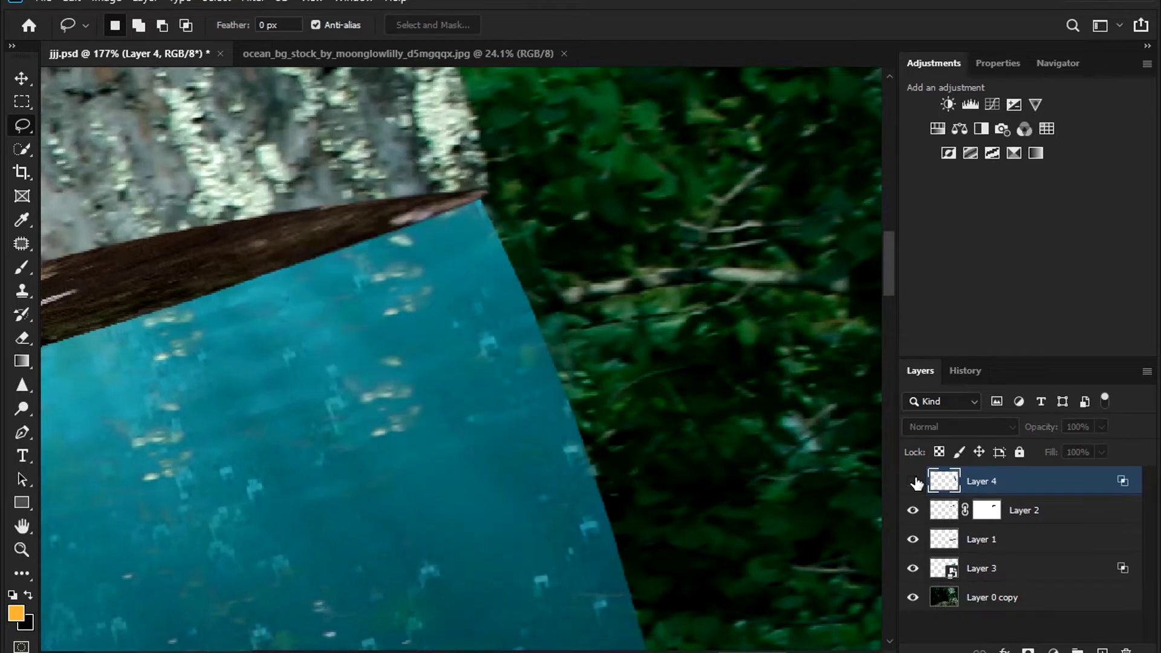
pyautogui.hotkey('ctrl', 't')
pyautogui.rightClick(471, 303)
pyautogui.click(499, 422)
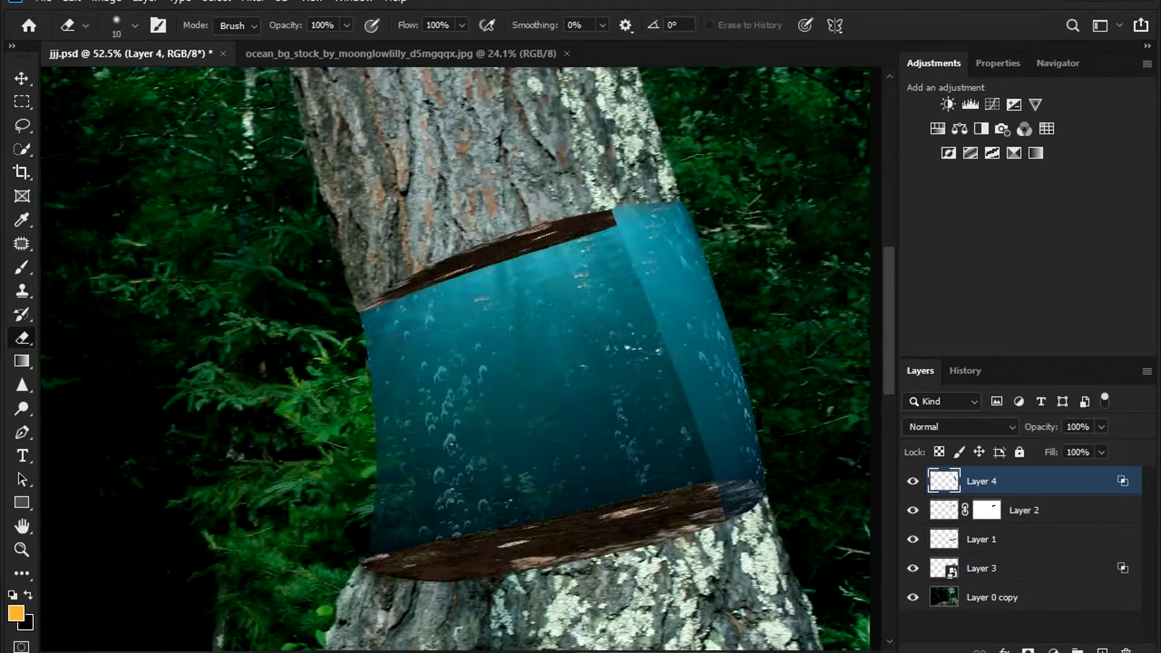
pyautogui.click(560, 61)
# - Bring the selected water area into jjj.psd as Layer 5 and make it a smart object
pyautogui.press('v')
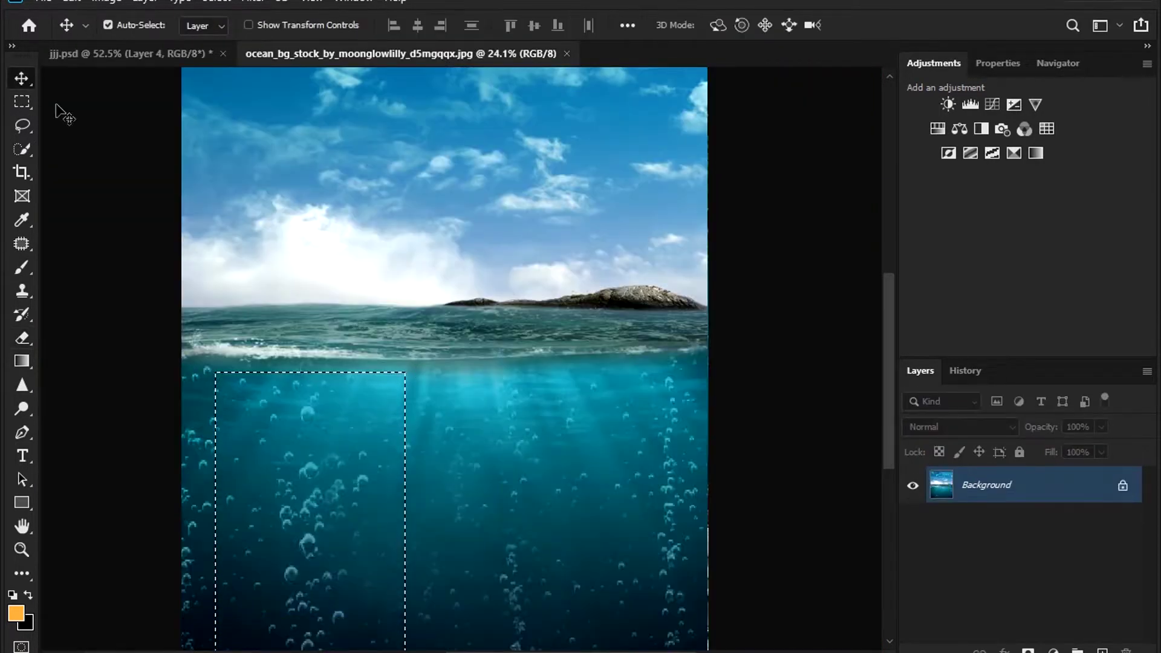
pyautogui.moveTo(260, 460); pyautogui.dragTo(555, 337)
pyautogui.click(664, 252)
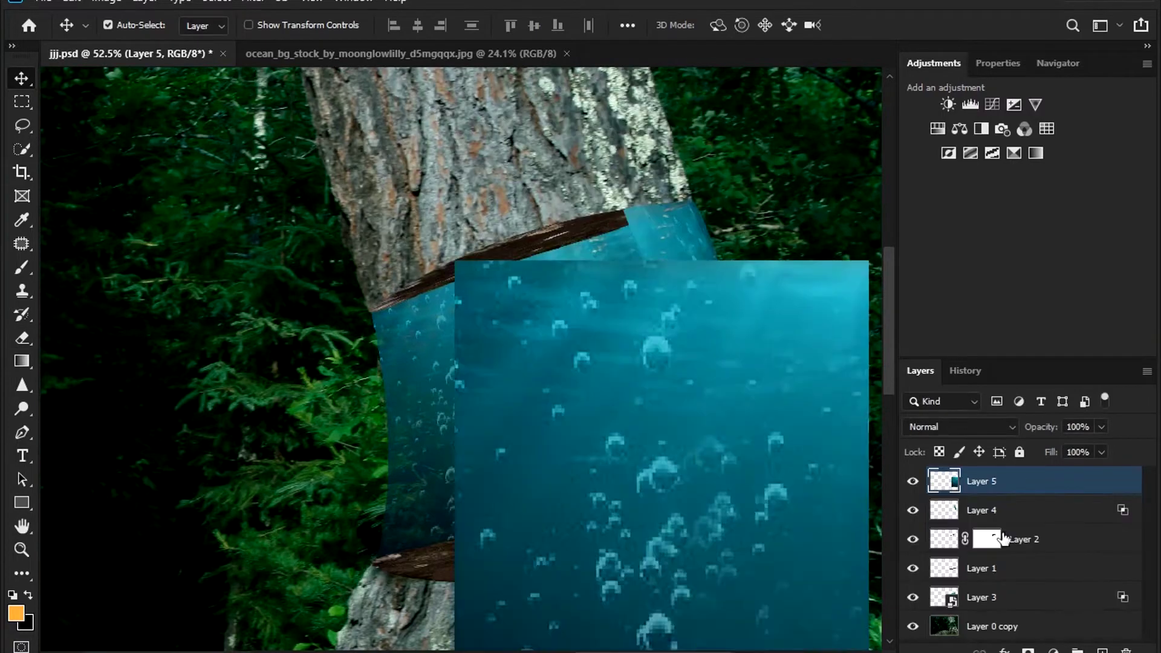
pyautogui.scroll(-2, 726, 467)
pyautogui.rightClick(1004, 481)
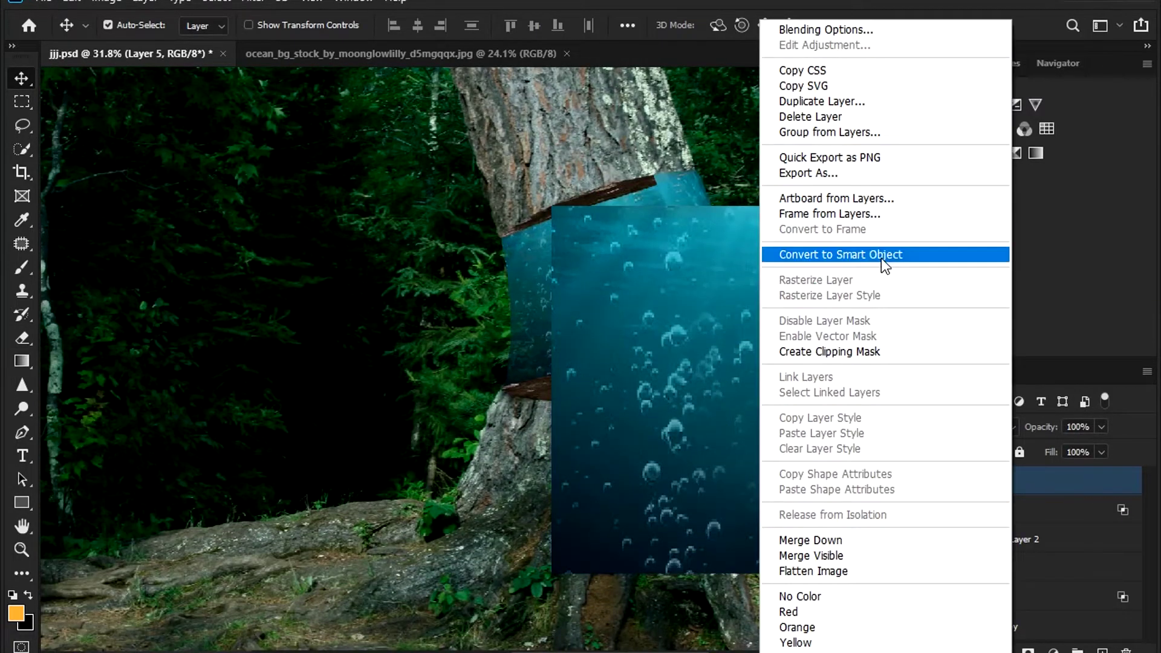
pyautogui.click(877, 252)
# - Scale the new water panel to about 45% and distort its corners onto the trunk's left side
pyautogui.hotkey('ctrl', 't')
pyautogui.moveTo(678, 485); pyautogui.dragTo(679, 342)
pyautogui.moveTo(676, 302); pyautogui.dragTo(558, 312)
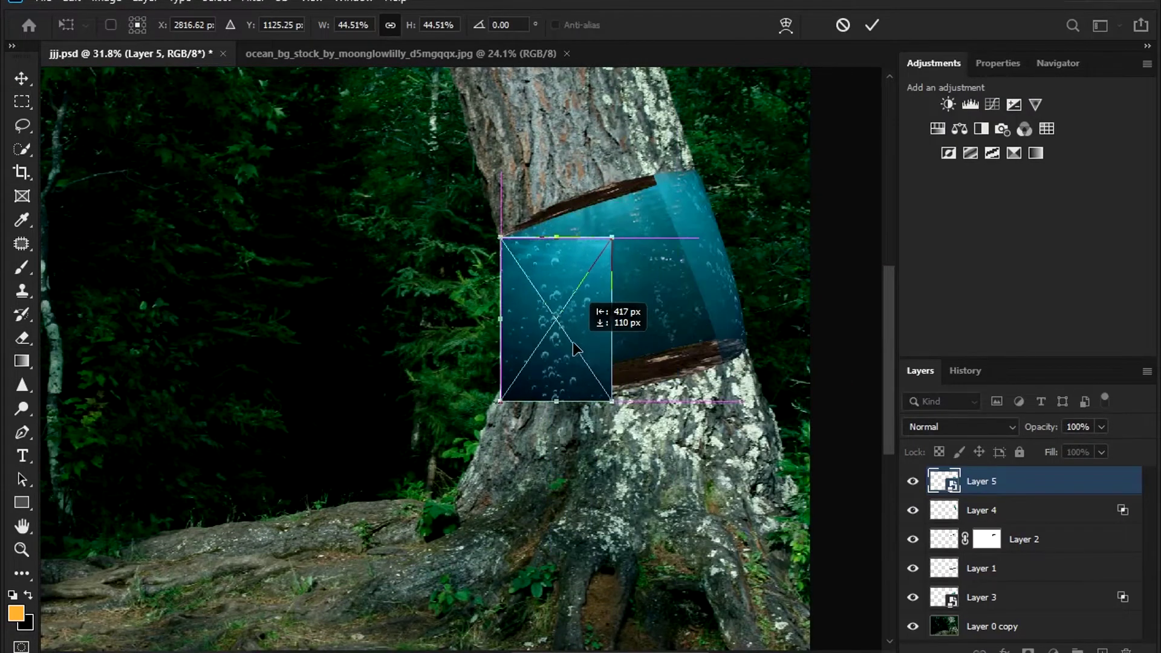
pyautogui.scroll(2, 569, 322)
pyautogui.scroll(1, 497, 287)
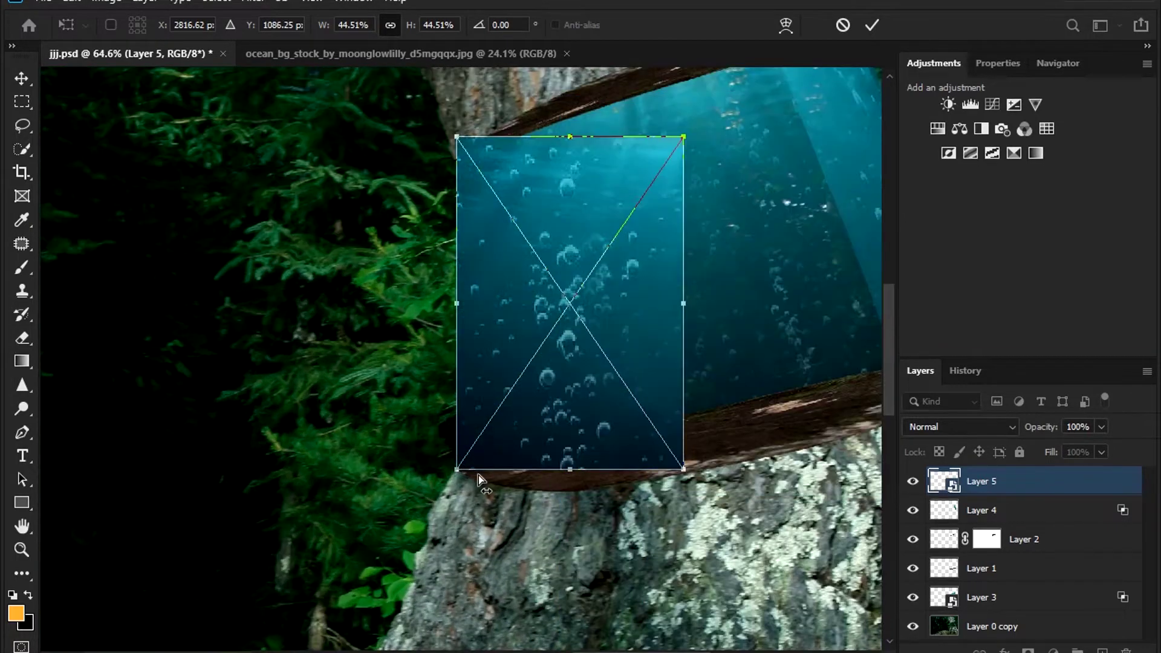
pyautogui.moveTo(458, 469)
pyautogui.mouseDown()
pyautogui.moveTo(491, 445)
pyautogui.moveTo(460, 461)
pyautogui.mouseUp()
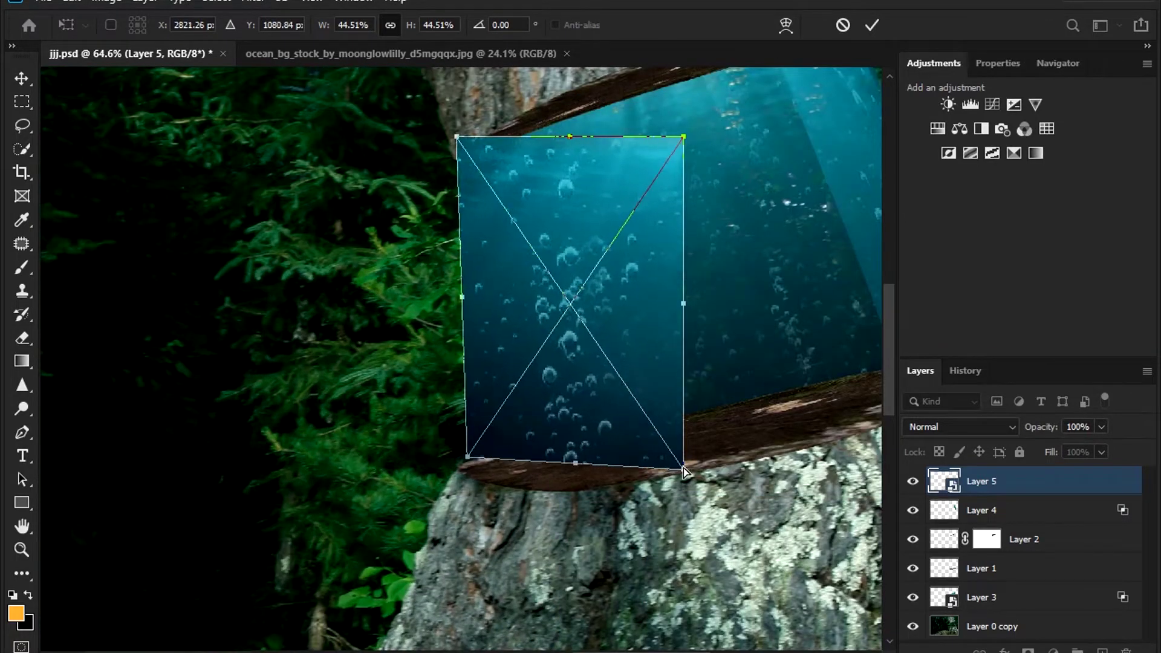
pyautogui.moveTo(683, 470); pyautogui.dragTo(514, 489)
pyautogui.moveTo(459, 143); pyautogui.dragTo(456, 151)
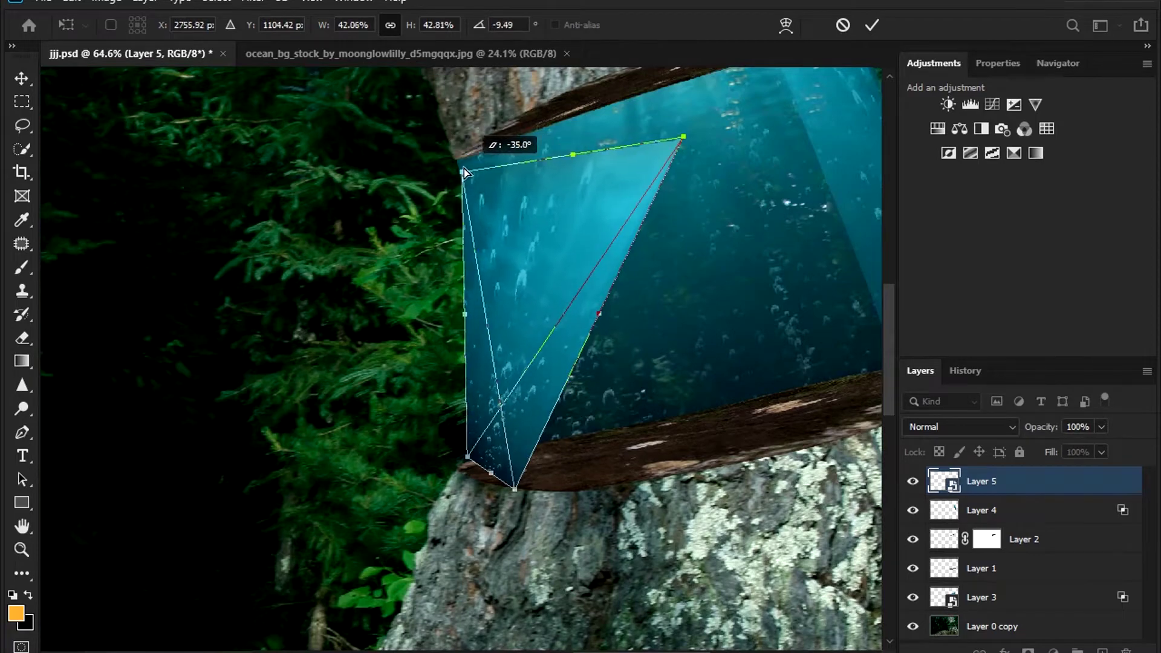
# - Warp Layer 5's bottom edge to curve along the lower log
pyautogui.rightClick(503, 321)
pyautogui.click(532, 516)
pyautogui.scroll(2, 533, 515)
pyautogui.moveTo(446, 439); pyautogui.dragTo(505, 444)
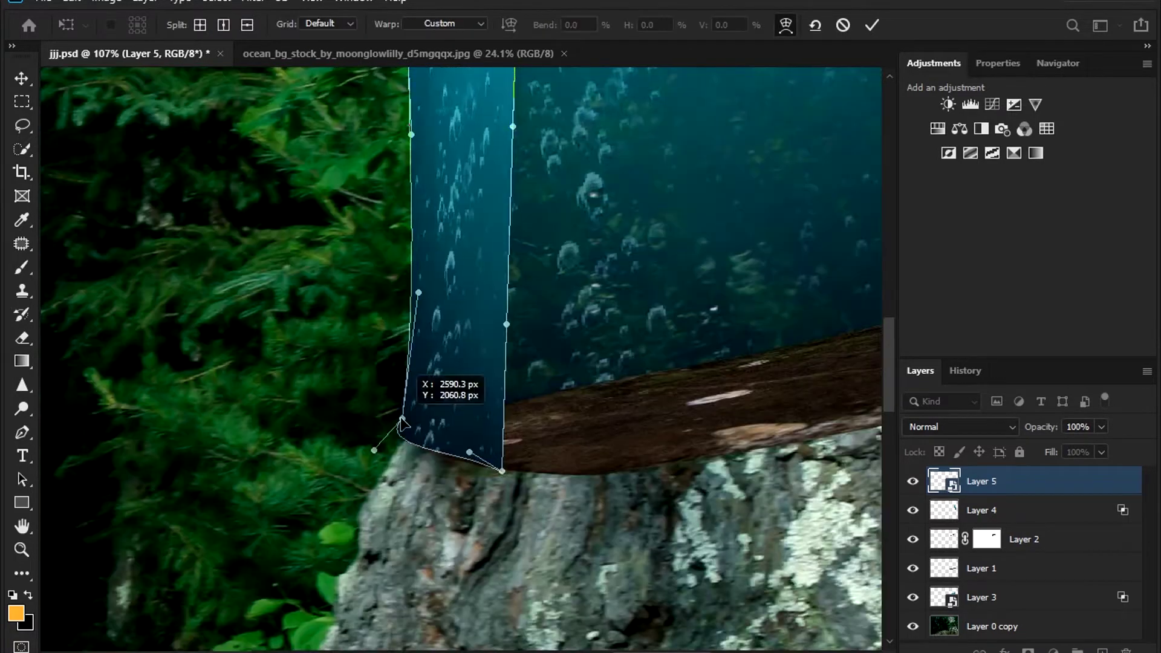
pyautogui.scroll(-3, 506, 445)
pyautogui.scroll(3, 427, 262)
pyautogui.scroll(3, 464, 149)
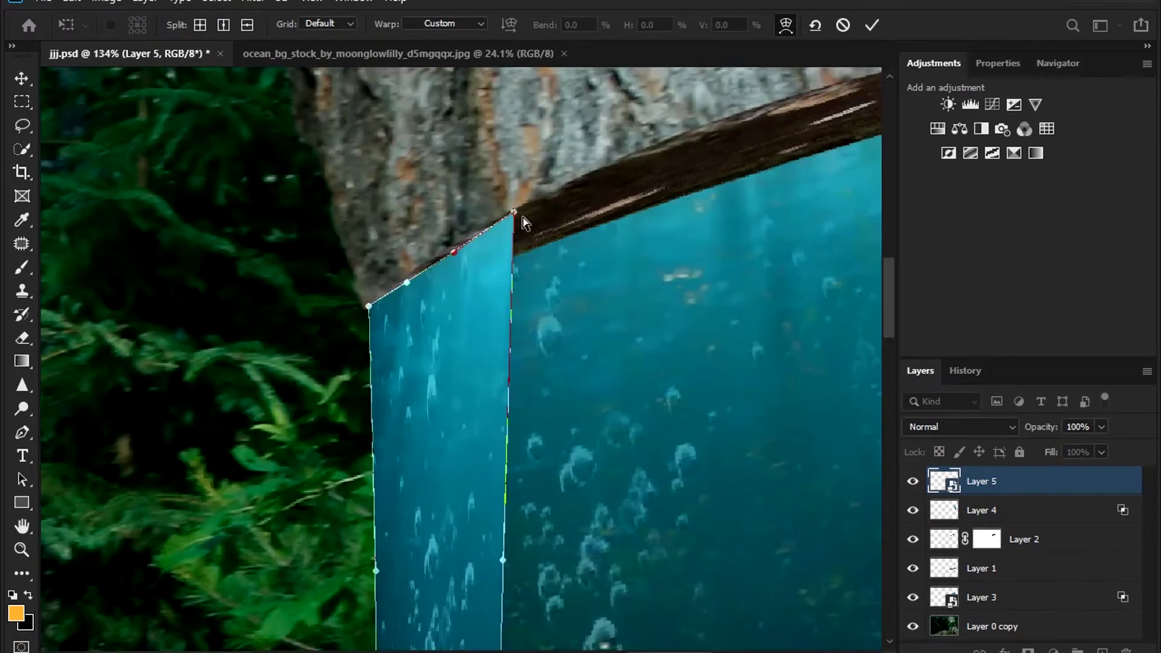
pyautogui.scroll(-3, 436, 298)
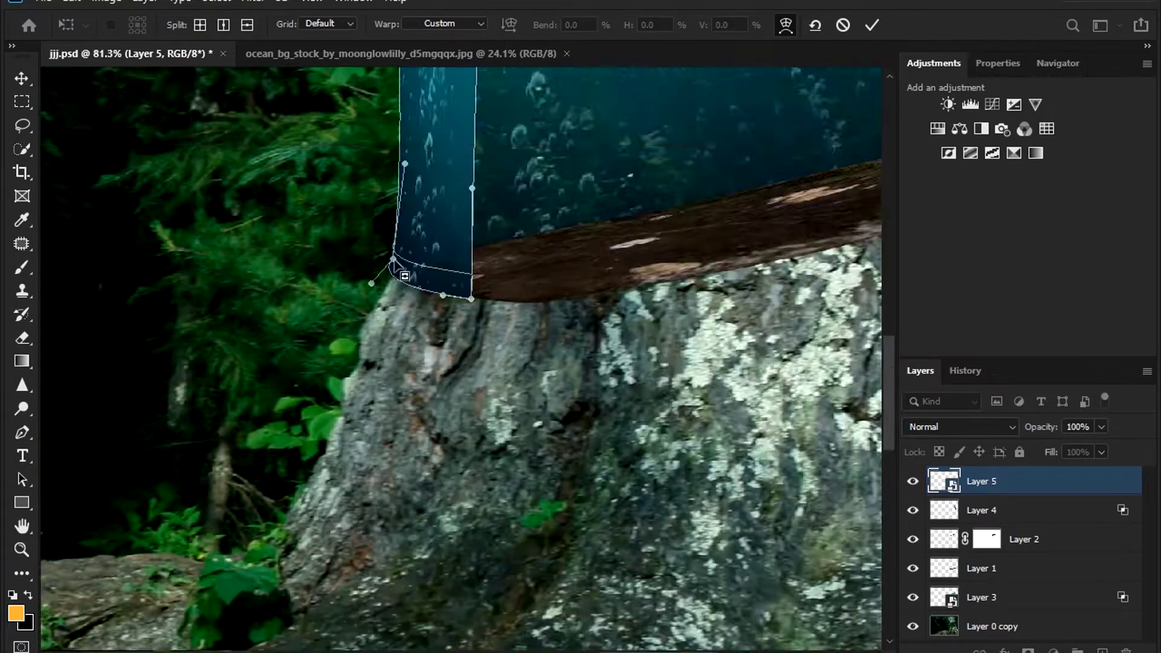
pyautogui.scroll(3, 435, 363)
pyautogui.press('Return')
# - Bend the left water strip's right edge with another transform
pyautogui.press('l')
pyautogui.scroll(-5, 484, 284)
pyautogui.hotkey('ctrl', 't')
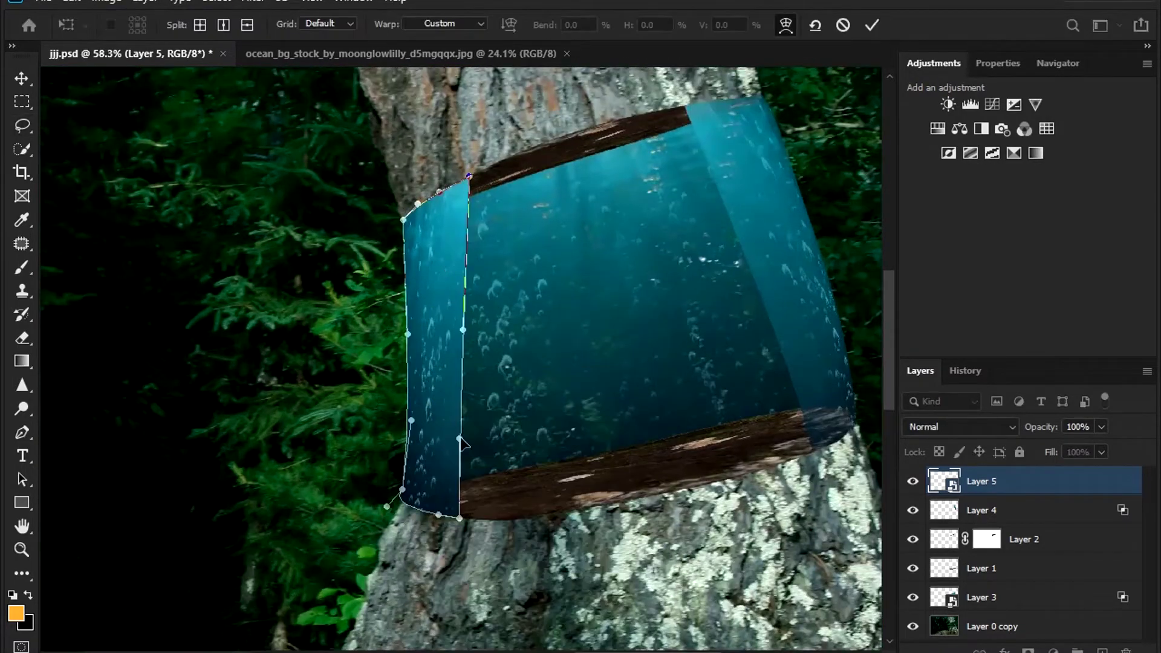
pyautogui.moveTo(465, 339); pyautogui.dragTo(471, 336)
pyautogui.press('Return')
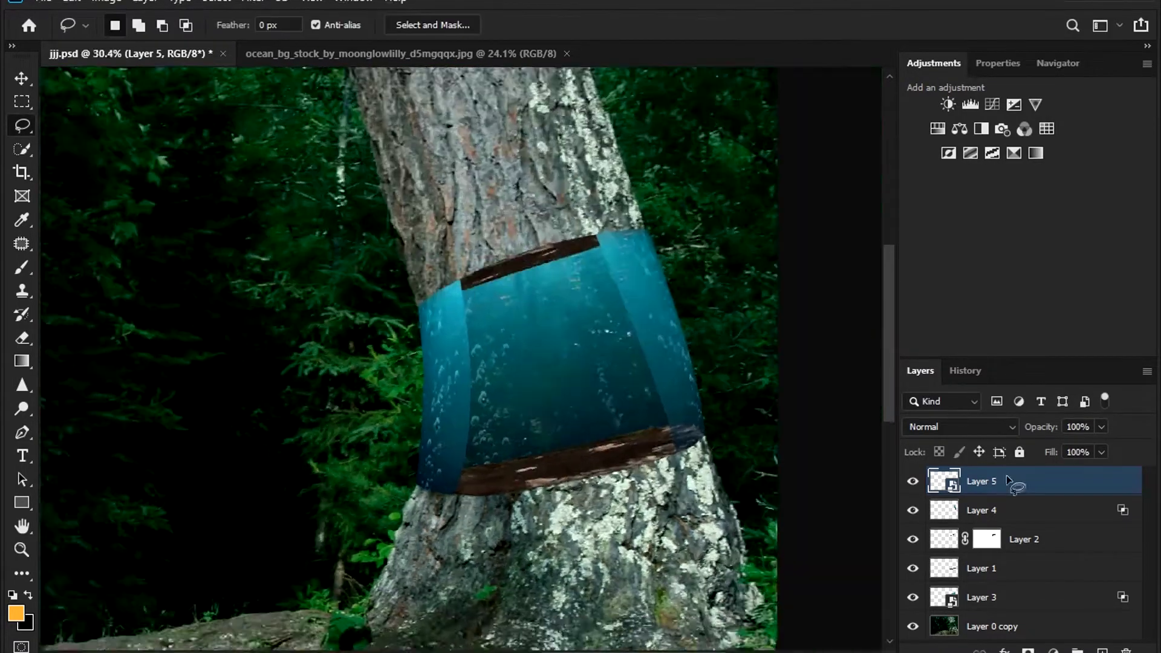
# - Set Layer 5's opacity to 92% and return to the ocean photo to select more bubbles
pyautogui.doubleClick(1013, 482)
pyautogui.click(735, 342)
pyautogui.click(1101, 451)
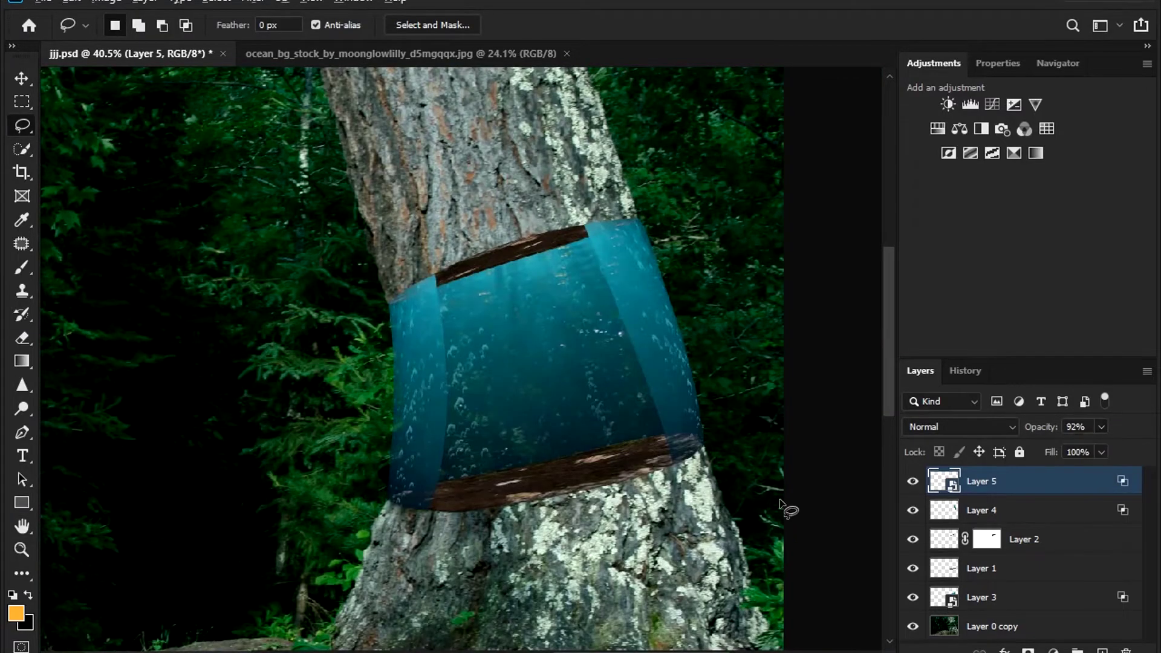
pyautogui.click(400, 53)
pyautogui.click(21, 101)
pyautogui.click(22, 78)
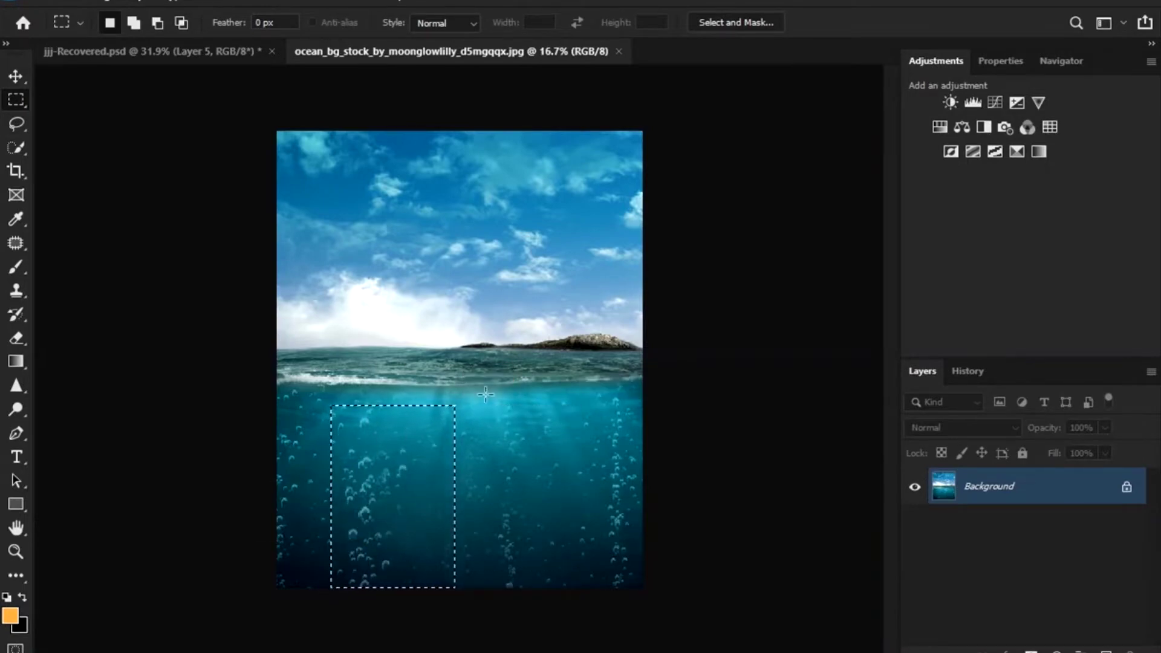
# - Move the selected water into jjj-Recovered.psd as Layer 6, accepting the colour profile mismatch
pyautogui.click(16, 76)
pyautogui.moveTo(402, 461); pyautogui.dragTo(697, 422)
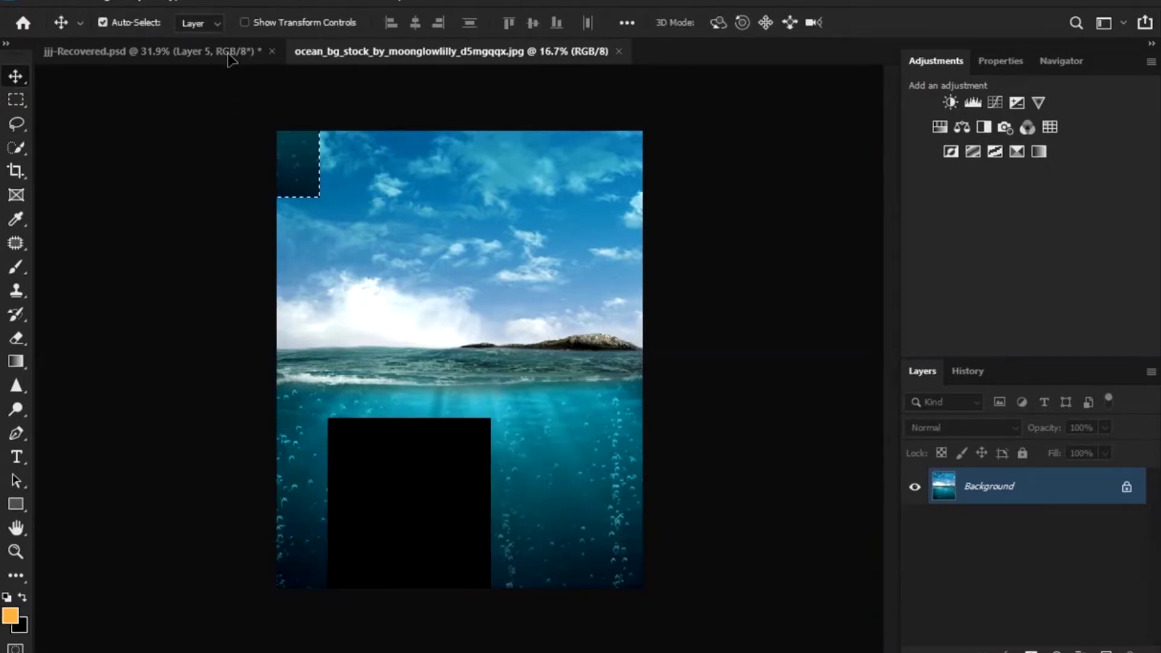
pyautogui.click(668, 252)
pyautogui.scroll(2, 611, 256)
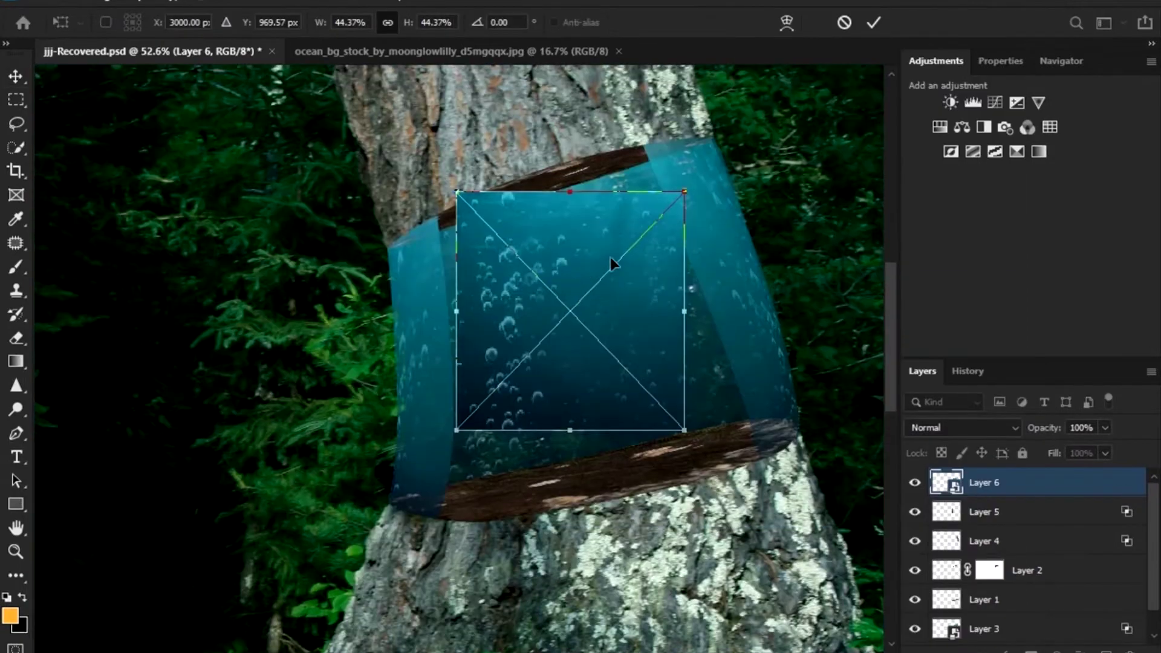
pyautogui.scroll(2, 596, 249)
pyautogui.scroll(2, 596, 249)
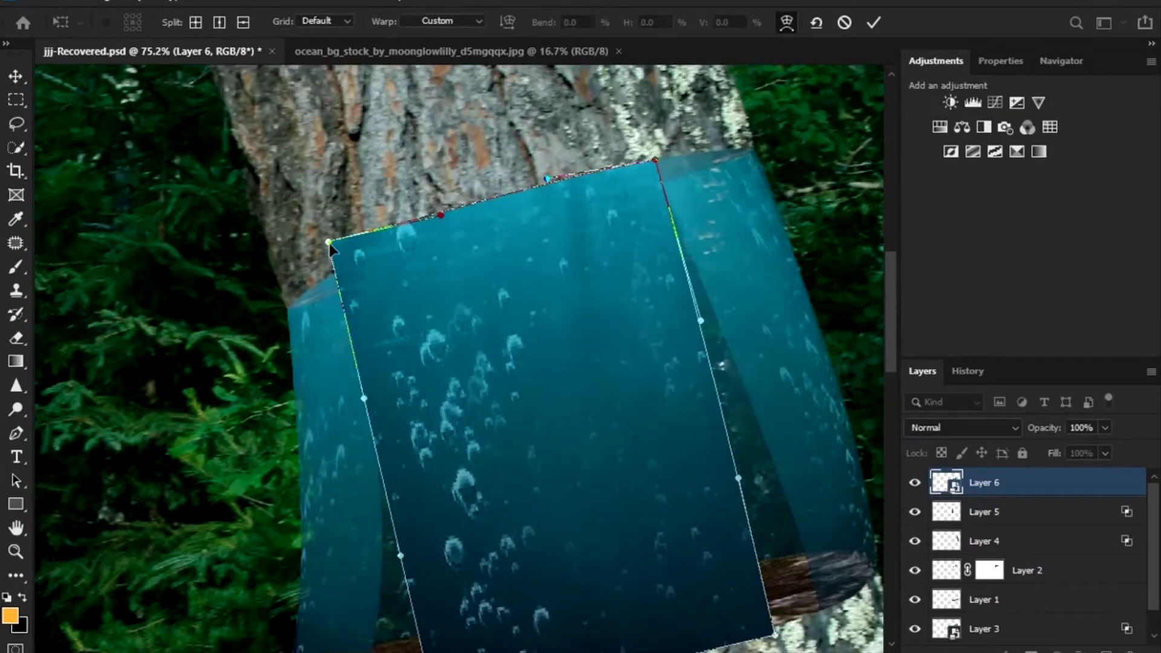
# - Warp Layer 6's corners and edges to wrap the band between the logs, then open its blending options
pyautogui.moveTo(331, 248); pyautogui.dragTo(441, 225)
pyautogui.moveTo(811, 368); pyautogui.dragTo(841, 351)
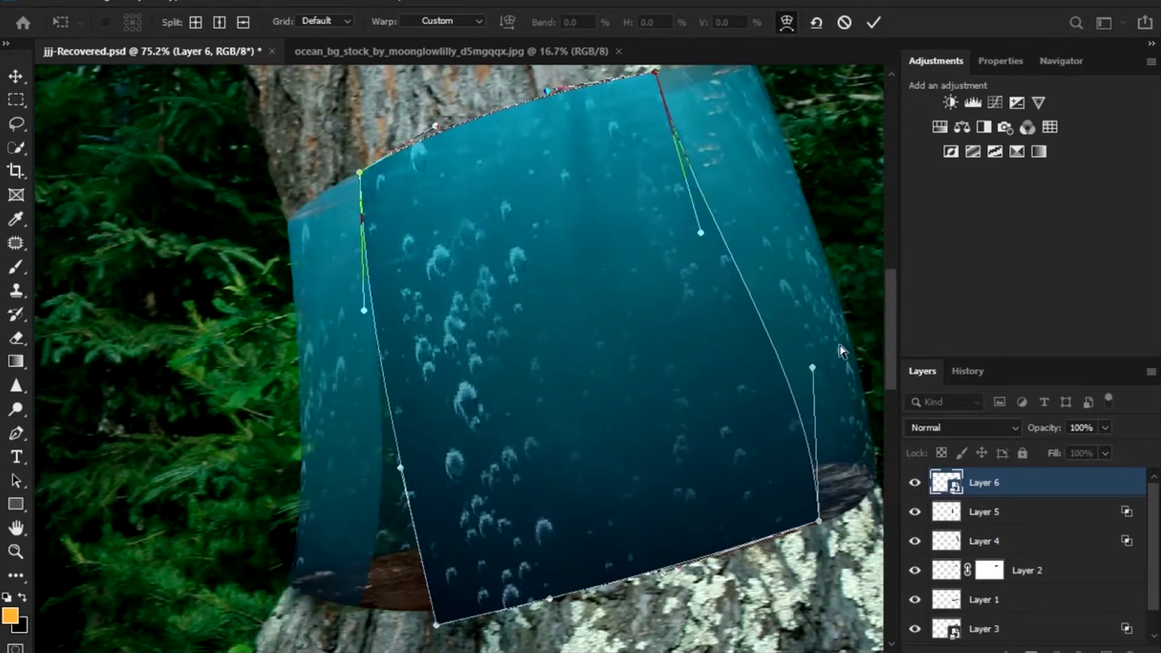
pyautogui.moveTo(701, 237); pyautogui.dragTo(713, 231)
pyautogui.moveTo(437, 625); pyautogui.dragTo(362, 611)
pyautogui.moveTo(364, 310); pyautogui.dragTo(380, 314)
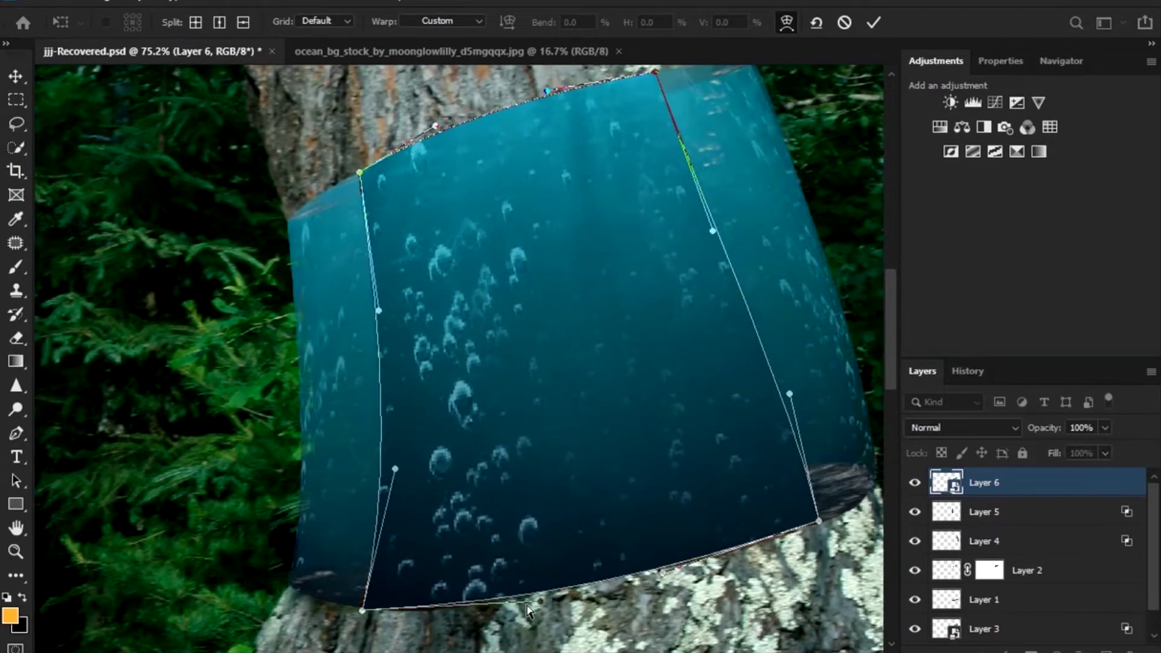
pyautogui.moveTo(528, 608)
pyautogui.mouseDown()
pyautogui.moveTo(534, 592)
pyautogui.moveTo(493, 610)
pyautogui.mouseUp()
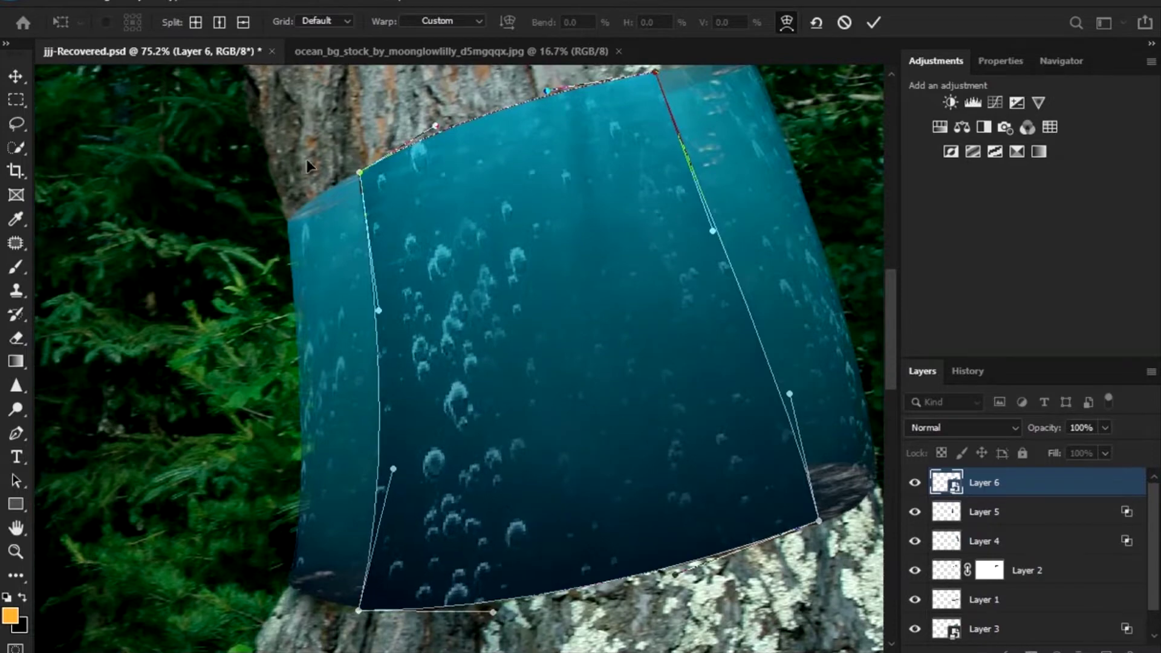
pyautogui.press('Return')
pyautogui.scroll(-1, 653, 174)
pyautogui.doubleClick(1063, 482)
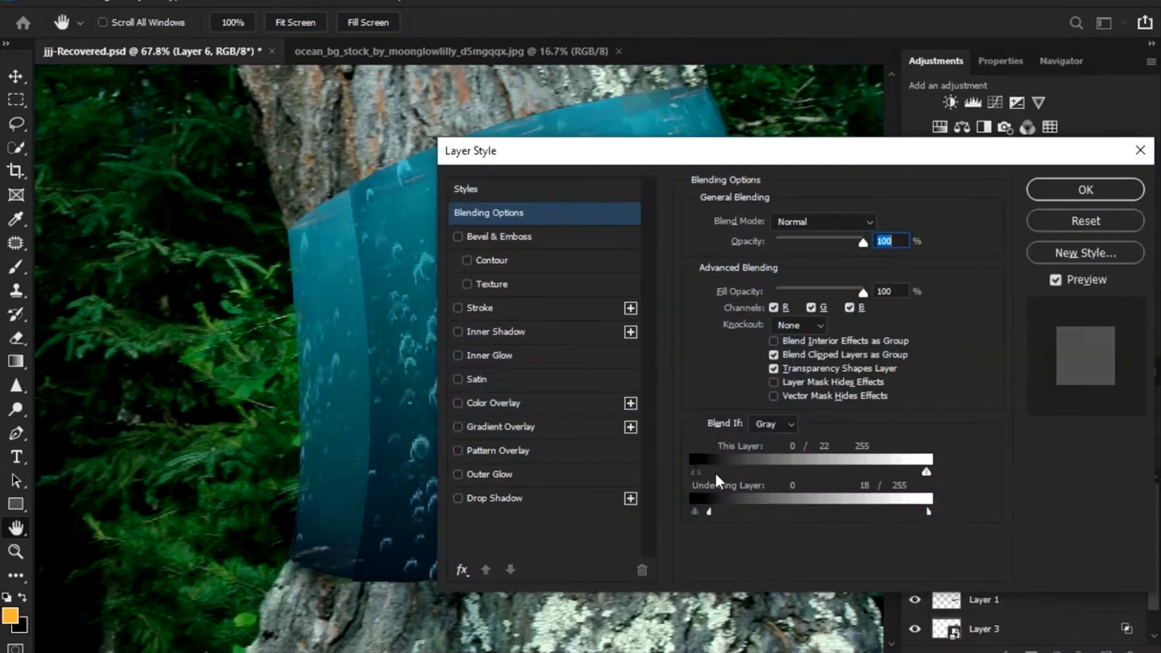
# - Set Layer 6's fill to 85% and Underlying Layer Blend If black to 18 so bark shows through
pyautogui.press('Return')
pyautogui.moveTo(1105, 453)
pyautogui.mouseDown()
pyautogui.moveTo(1073, 476)
pyautogui.moveTo(1094, 476)
pyautogui.mouseUp()
pyautogui.doubleClick(1094, 475)
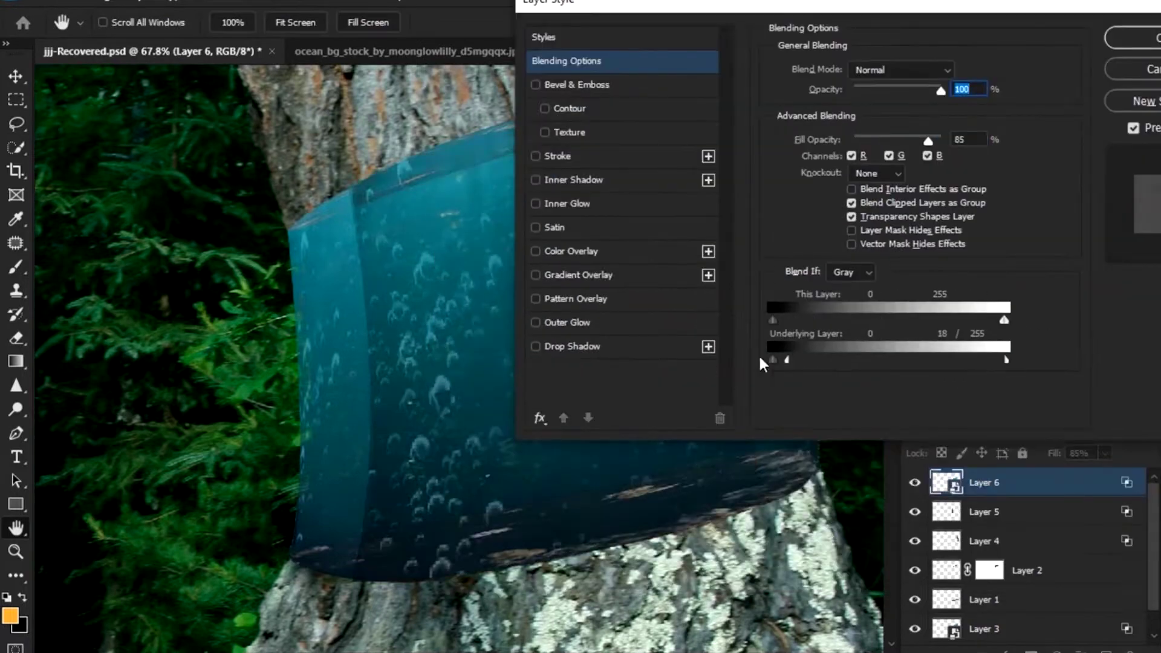
pyautogui.moveTo(787, 360); pyautogui.dragTo(831, 359)
pyautogui.press('Return')
pyautogui.scroll(-2, 818, 271)
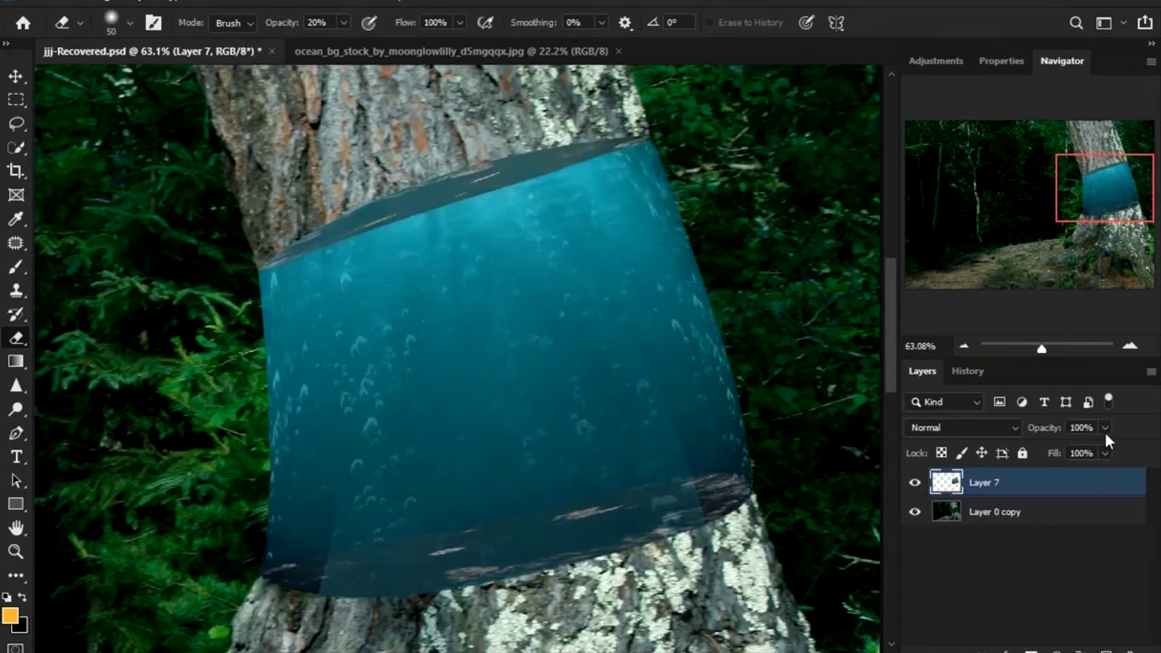
# - Set the water band layer's fill to 93% while keeping full opacity
pyautogui.click(1105, 427)
pyautogui.moveTo(1104, 447)
pyautogui.mouseDown()
pyautogui.moveTo(1053, 446)
pyautogui.moveTo(1108, 444)
pyautogui.mouseUp()
pyautogui.click(1105, 453)
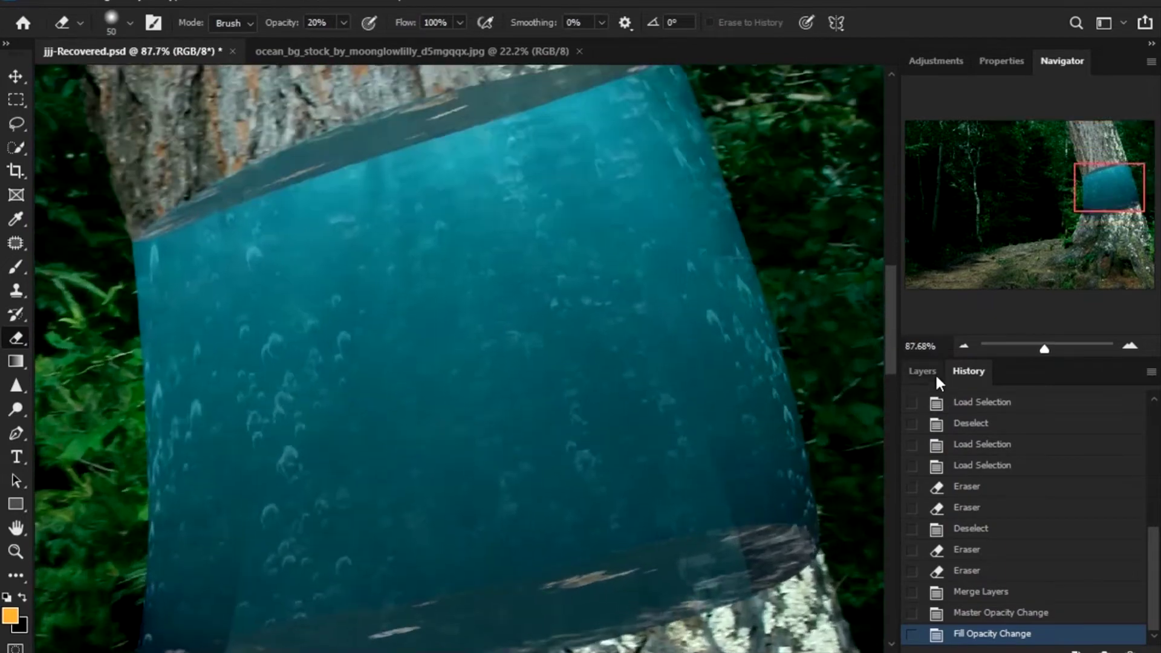
pyautogui.click(924, 370)
# - Adjust Color Balance slightly toward red and magenta and reduce the yellow tint
pyautogui.press('b')
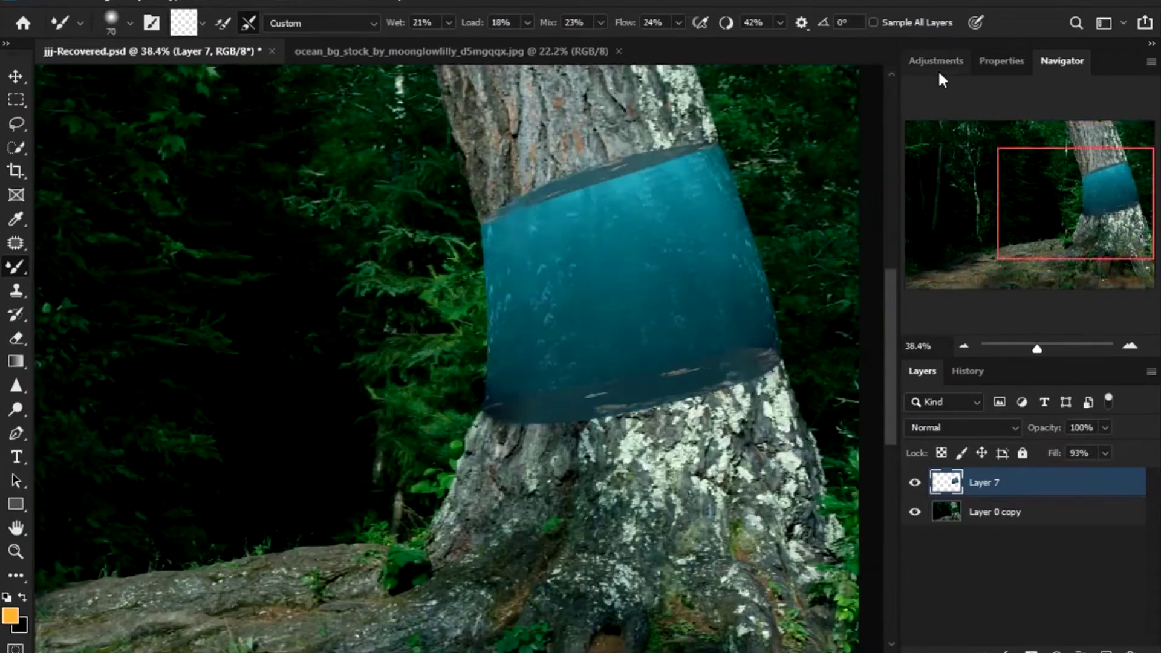
pyautogui.moveTo(996, 222); pyautogui.dragTo(999, 223)
pyautogui.moveTo(1000, 162); pyautogui.dragTo(994, 193)
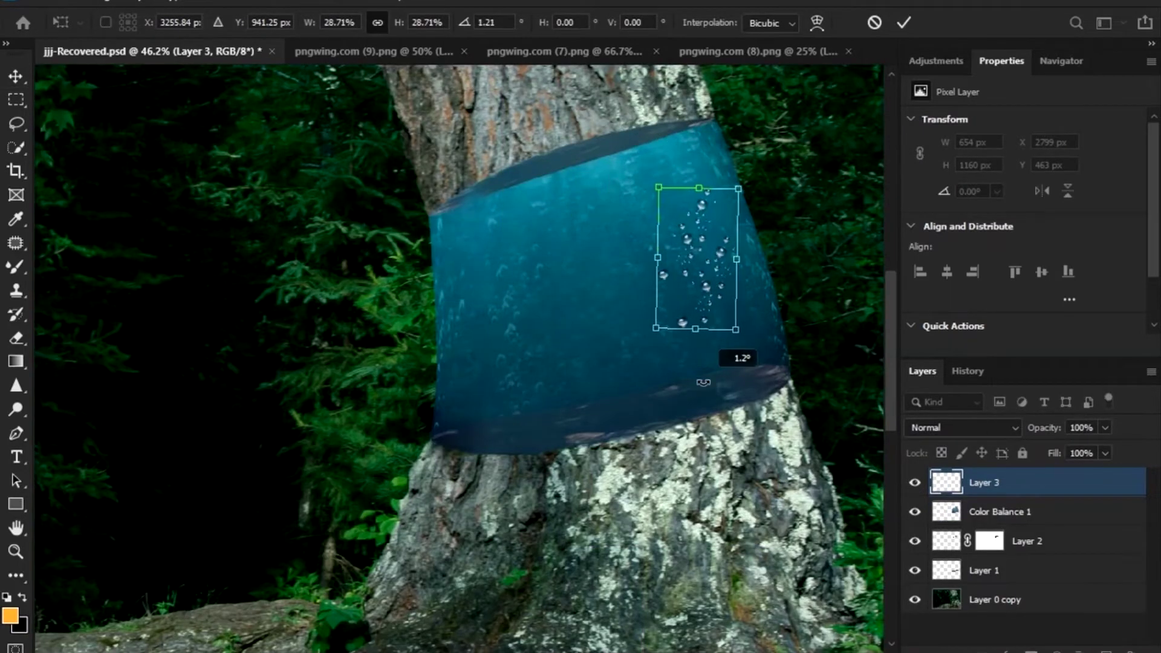
# - Commit the bubbles patch and blend it in Overlay mode
pyautogui.press('Return')
pyautogui.click(962, 428)
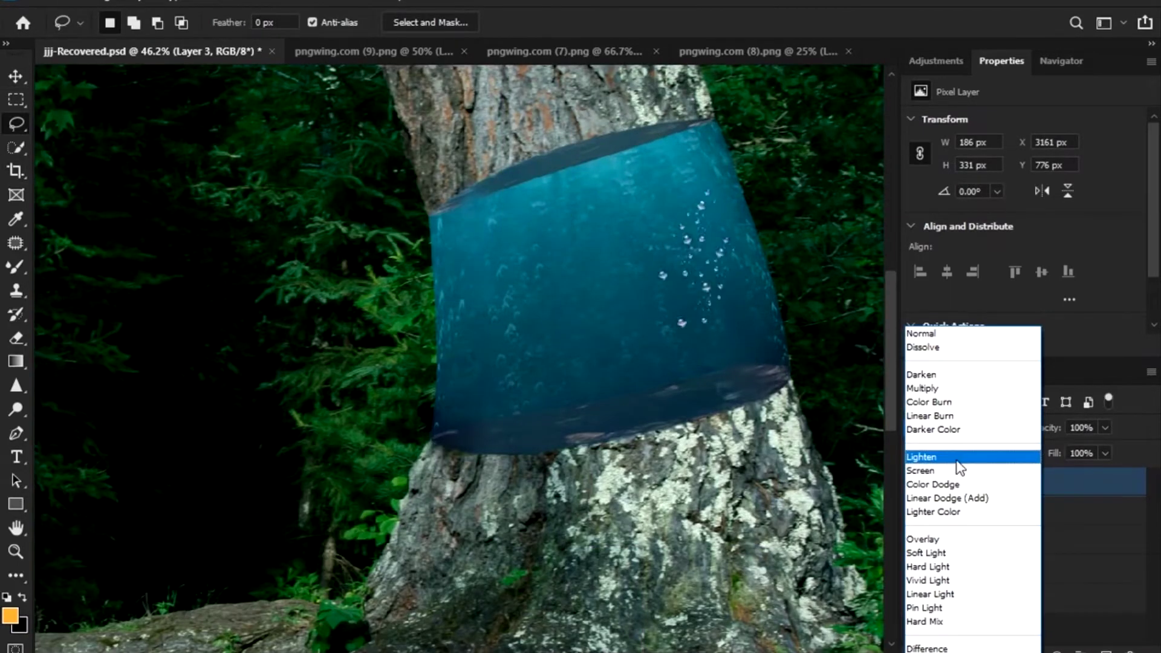
pyautogui.click(953, 539)
pyautogui.doubleClick(1107, 484)
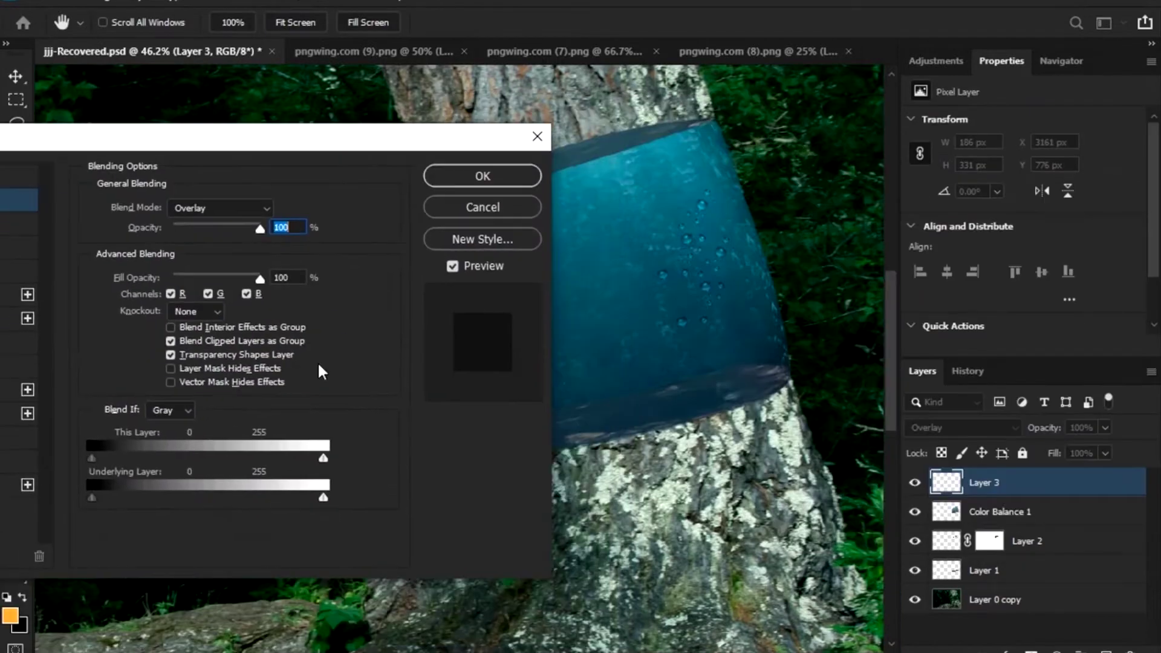
pyautogui.click(483, 176)
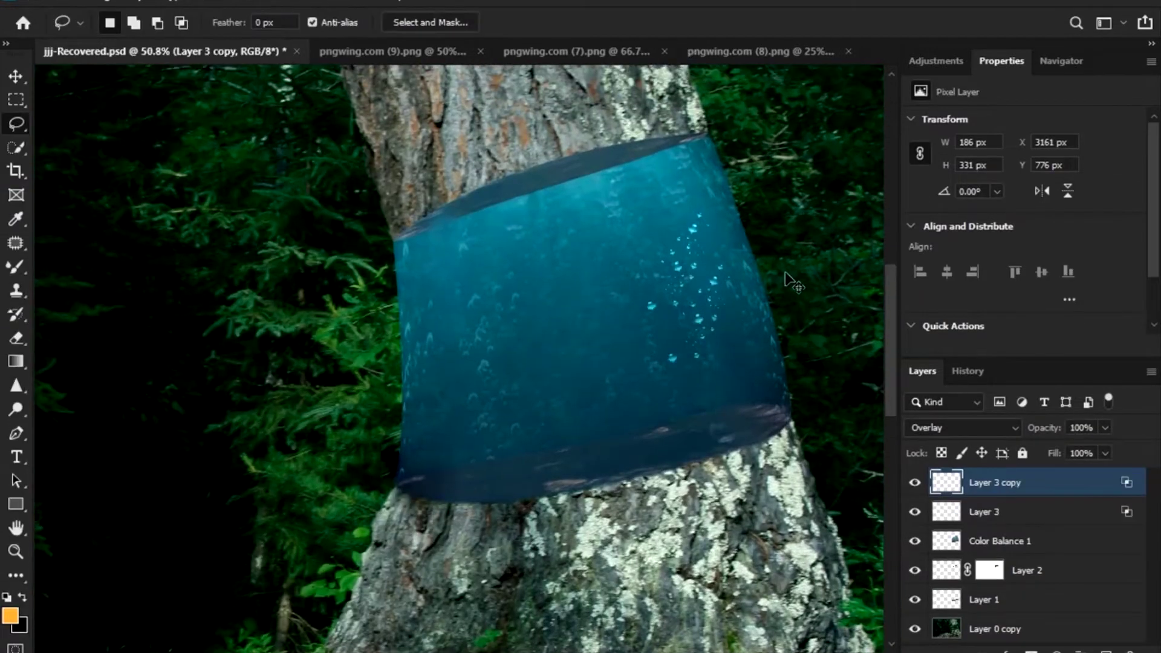
# - Spread copies of the bubbles patch across the band, lower left and higher up
pyautogui.hotkey('ctrl', 't')
pyautogui.moveTo(657, 294)
pyautogui.mouseDown()
pyautogui.moveTo(485, 401)
pyautogui.moveTo(472, 265)
pyautogui.mouseUp()
pyautogui.press('Return')
pyautogui.click(16, 76)
pyautogui.click(518, 399)
pyautogui.scroll(-3, 688, 384)
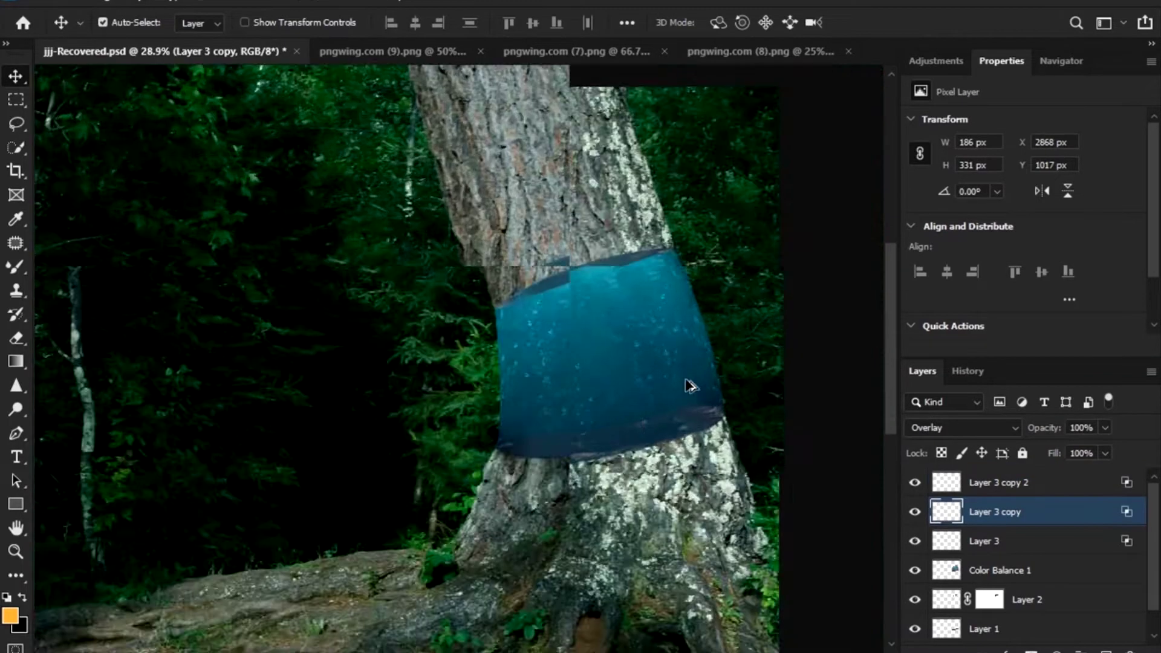
pyautogui.scroll(3, 541, 416)
pyautogui.moveTo(541, 416); pyautogui.dragTo(593, 221)
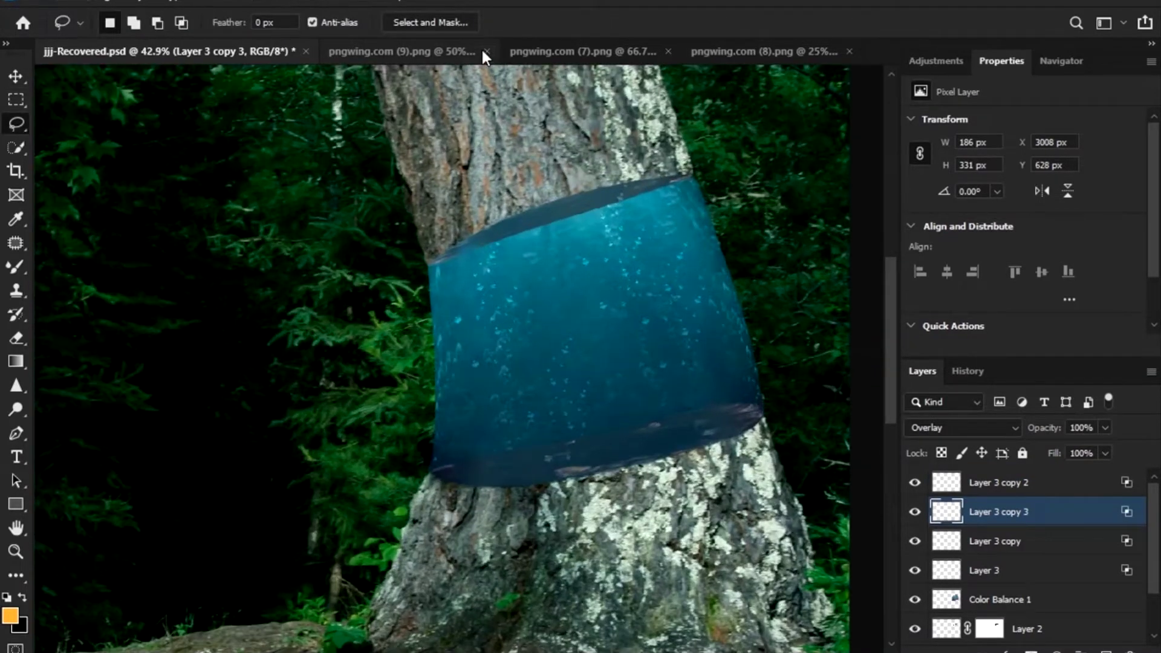
# - Close the unused image and drag the fish school into the forest composition
pyautogui.click(487, 52)
pyautogui.click(695, 51)
pyautogui.press('v')
pyautogui.moveTo(374, 333)
pyautogui.mouseDown()
pyautogui.moveTo(256, 51)
pyautogui.moveTo(676, 259)
pyautogui.mouseUp()
# - Scale the fish school to about 21% and place it on the water band
pyautogui.hotkey('ctrl', 't')
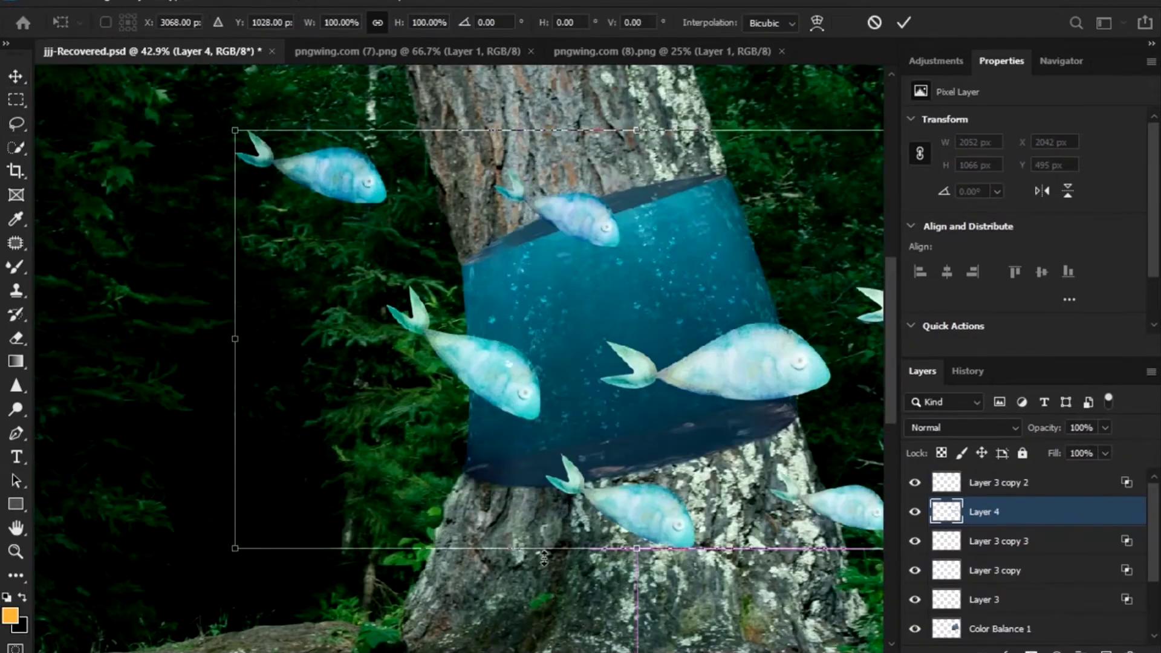
pyautogui.moveTo(233, 135); pyautogui.dragTo(596, 136)
pyautogui.moveTo(678, 169); pyautogui.dragTo(629, 325)
pyautogui.moveTo(554, 264); pyautogui.dragTo(689, 335)
pyautogui.press('Return')
# - Blend the fish school layer in Overlay mode
pyautogui.press('l')
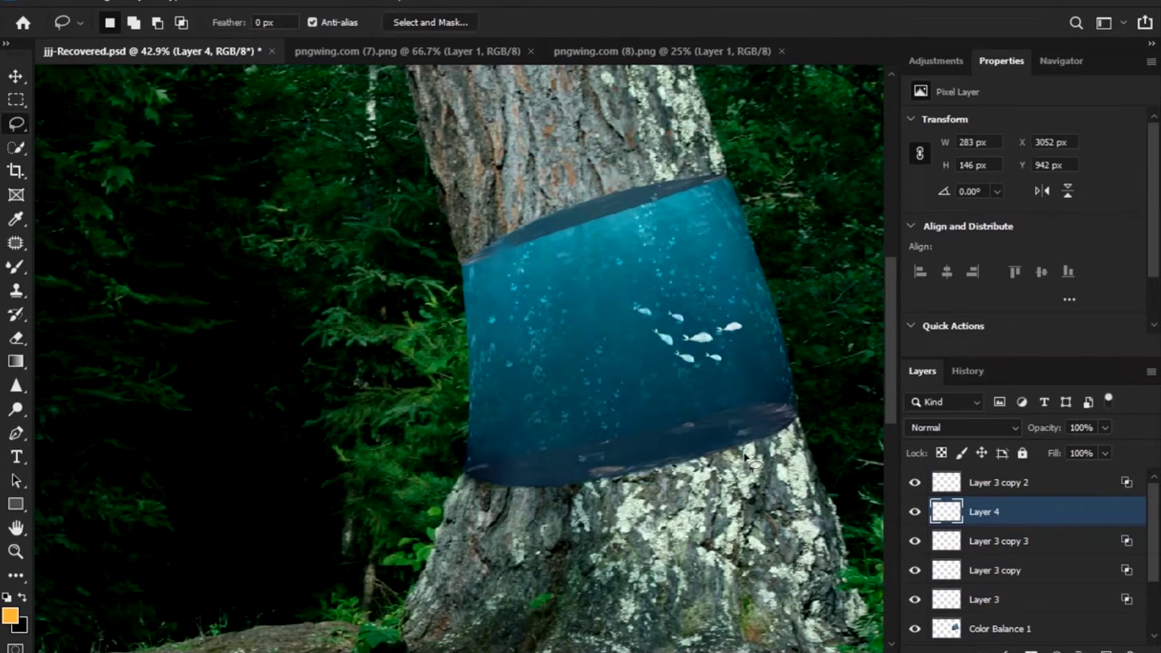
pyautogui.scroll(-1, 1028, 544)
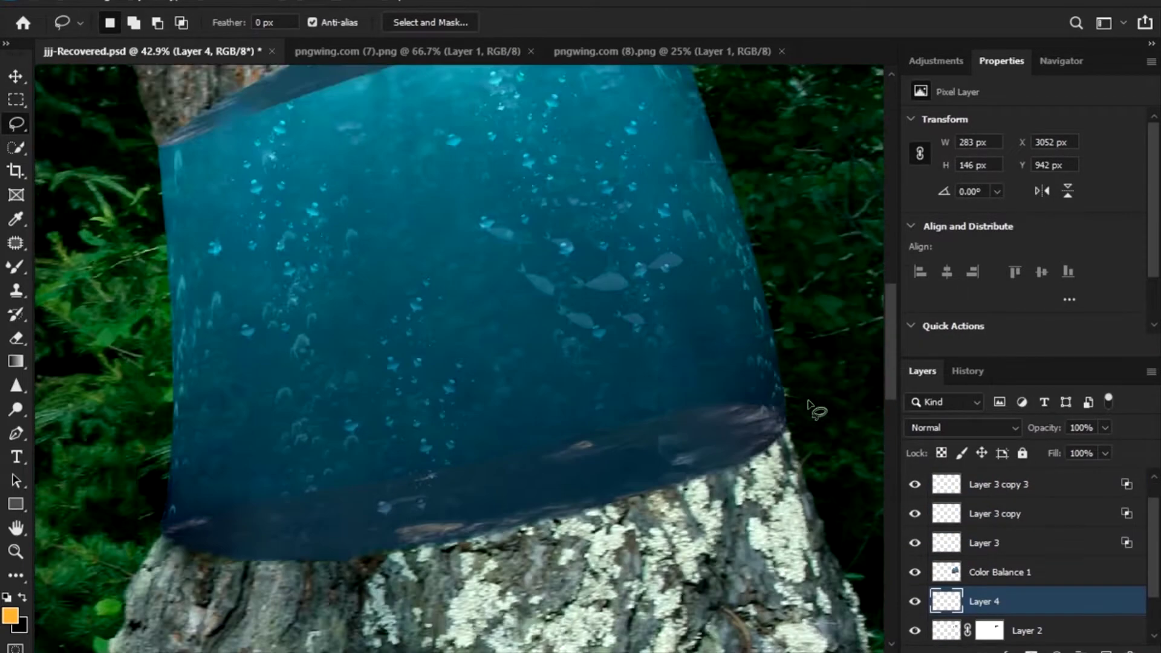
pyautogui.scroll(5, 756, 382)
pyautogui.click(968, 428)
pyautogui.click(972, 540)
# - Duplicate the fish school, flip the copy horizontally, and move it to the band's upper left
pyautogui.press('v')
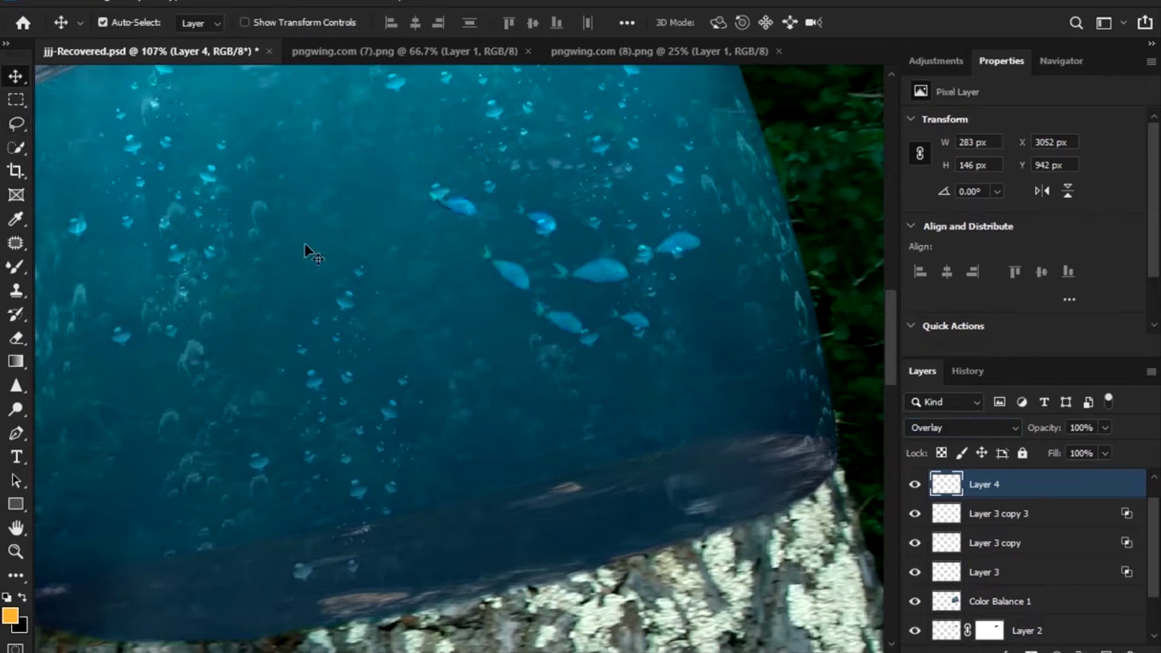
pyautogui.hotkey('ctrl', 'j')
pyautogui.click(1046, 191)
pyautogui.moveTo(545, 272); pyautogui.dragTo(293, 271)
pyautogui.scroll(-3, 293, 270)
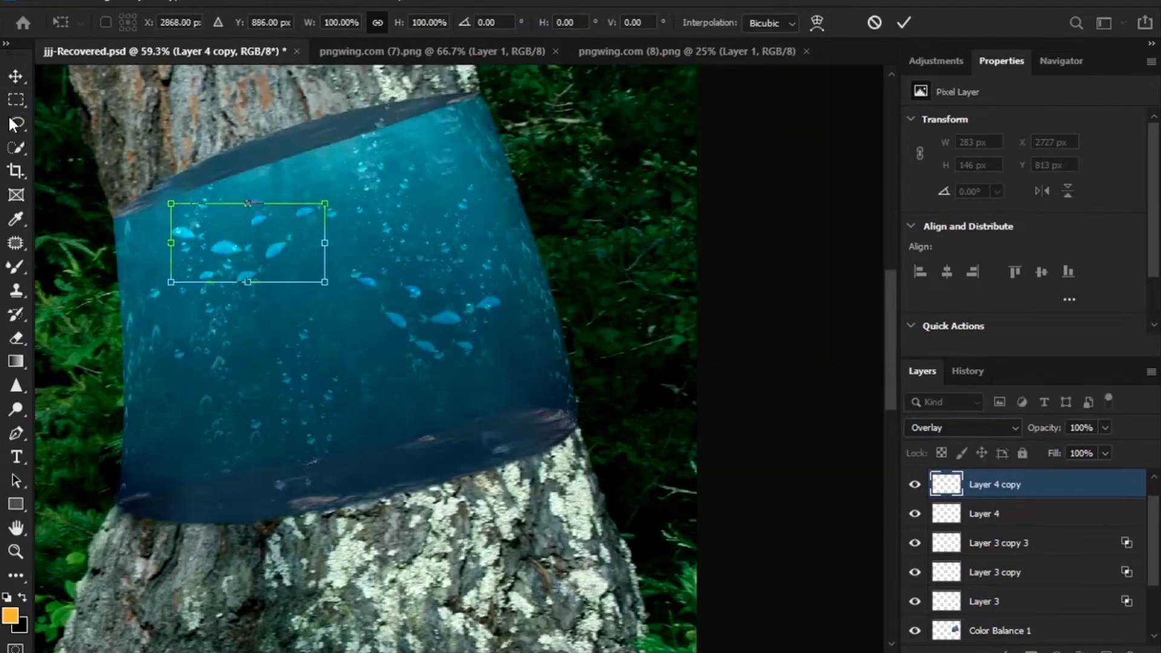
pyautogui.press('Return')
# - Nudge the original fish school into place and bring up the striped fish image
pyautogui.moveTo(436, 339); pyautogui.dragTo(480, 359)
pyautogui.scroll(-3, 285, 275)
pyautogui.moveTo(311, 278); pyautogui.dragTo(817, 337)
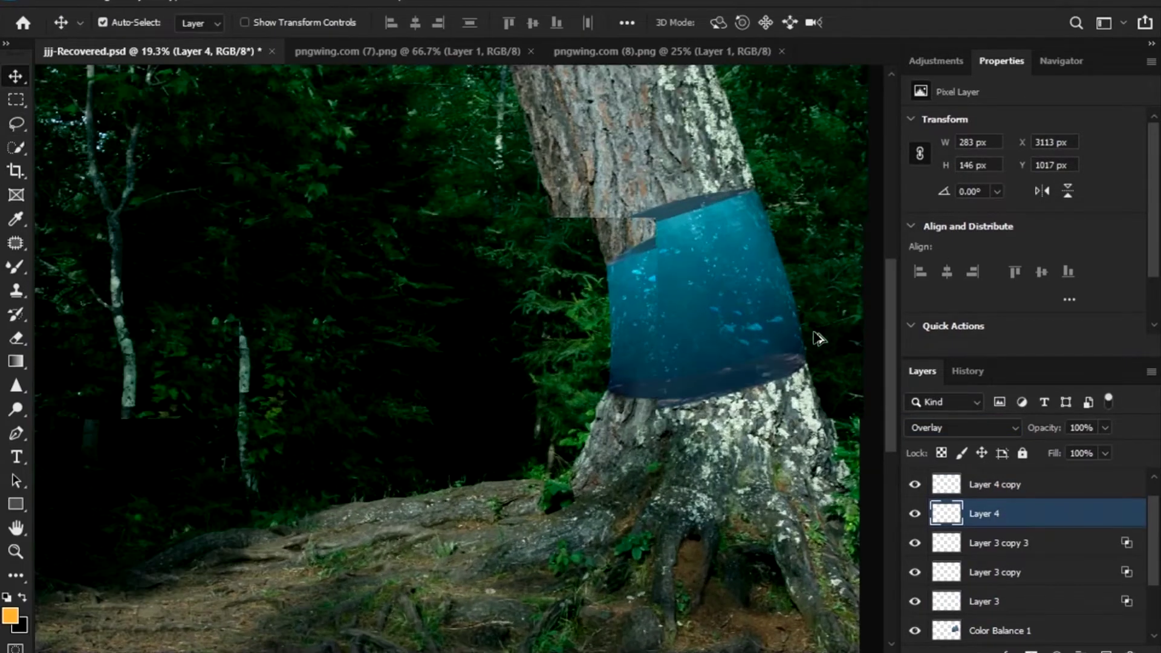
pyautogui.scroll(2, 817, 337)
pyautogui.click(407, 51)
# - Drag the striped fish into jjj-Recovered, shrink it slightly, and blend it in Overlay
pyautogui.moveTo(363, 324); pyautogui.dragTo(729, 376)
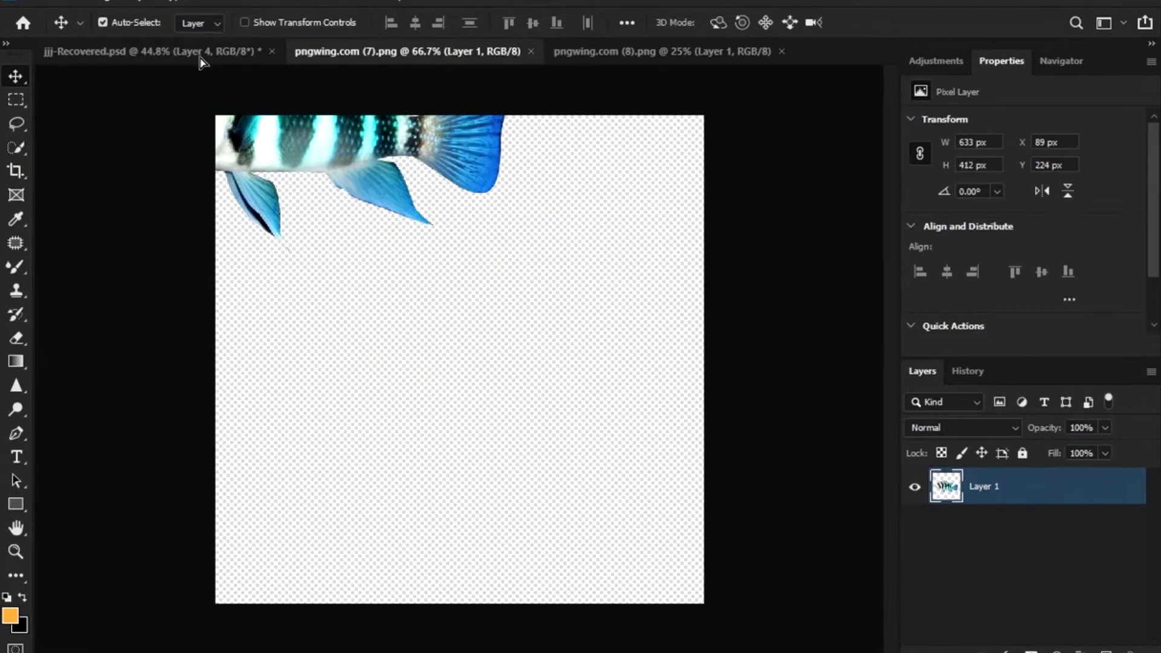
pyautogui.scroll(-2, 732, 376)
pyautogui.hotkey('ctrl', 't')
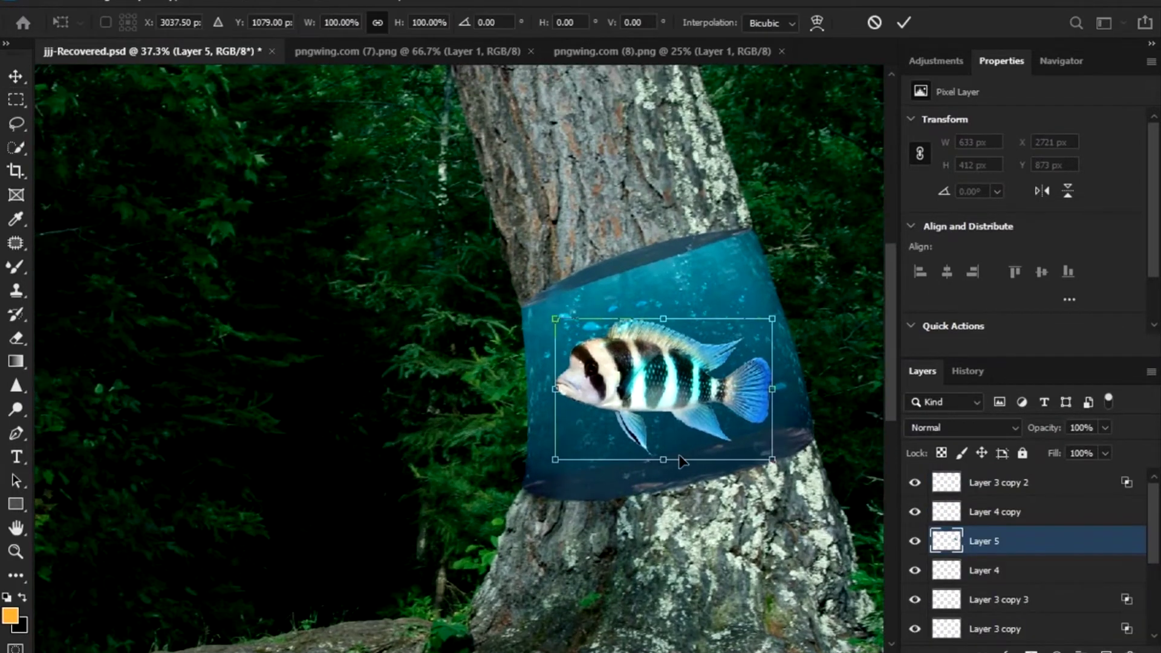
pyautogui.moveTo(666, 465); pyautogui.dragTo(665, 443)
pyautogui.press('Return')
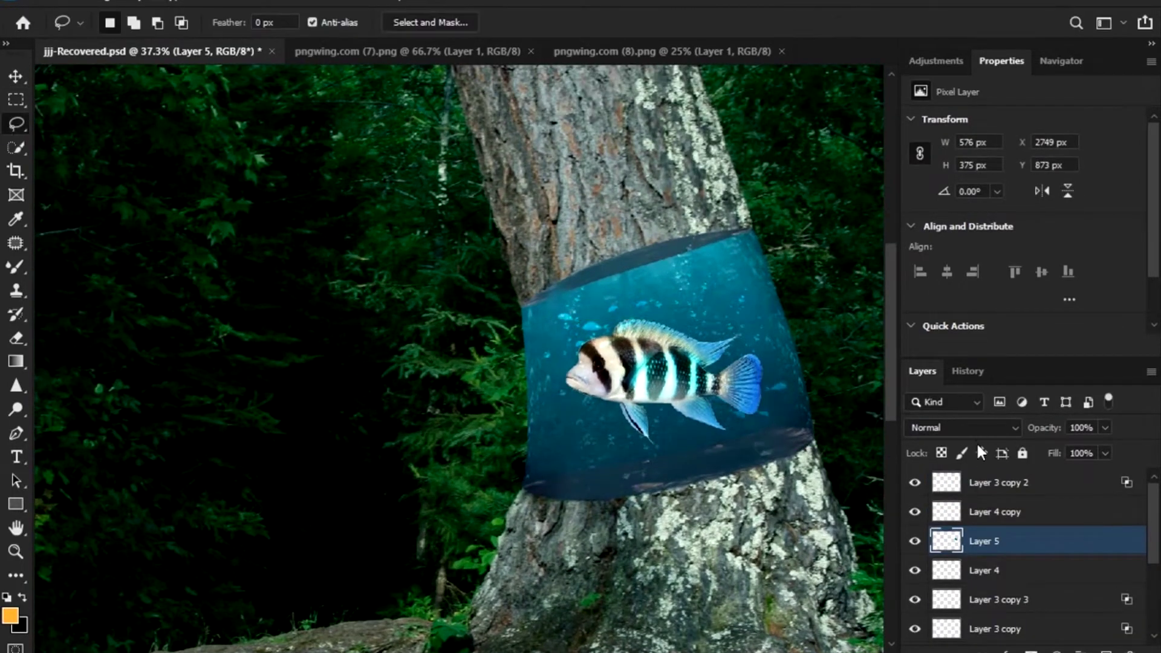
pyautogui.click(973, 428)
pyautogui.click(958, 539)
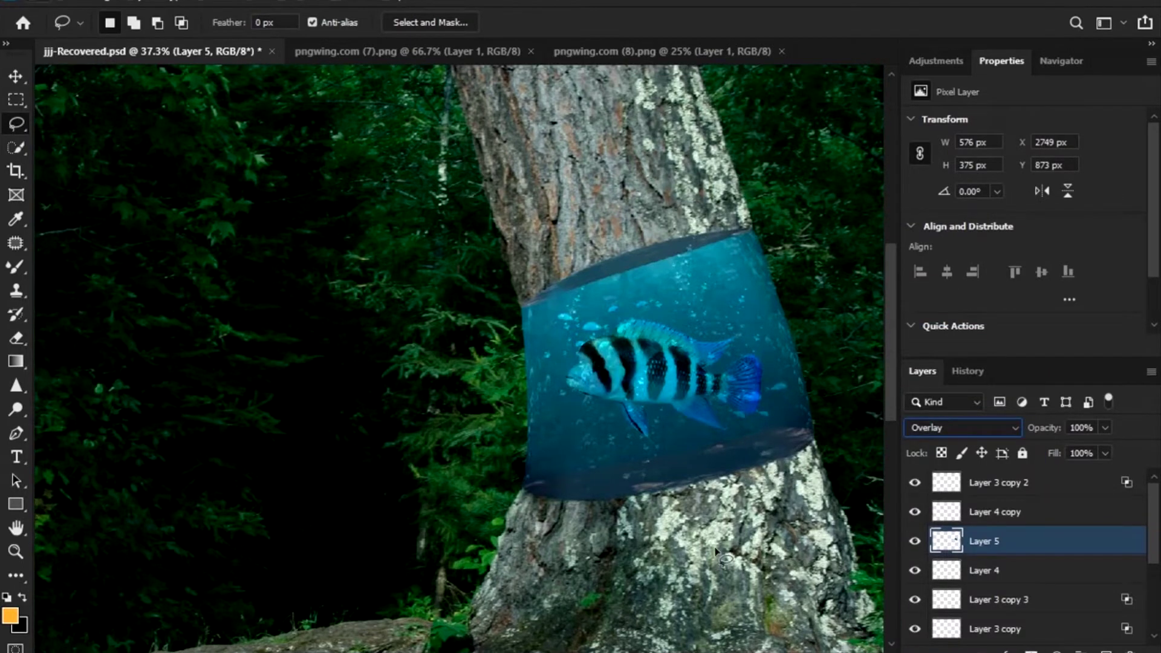
# - Scale the striped fish to about 77%, move it down-left, and tune its Blend If options
pyautogui.scroll(5, 782, 318)
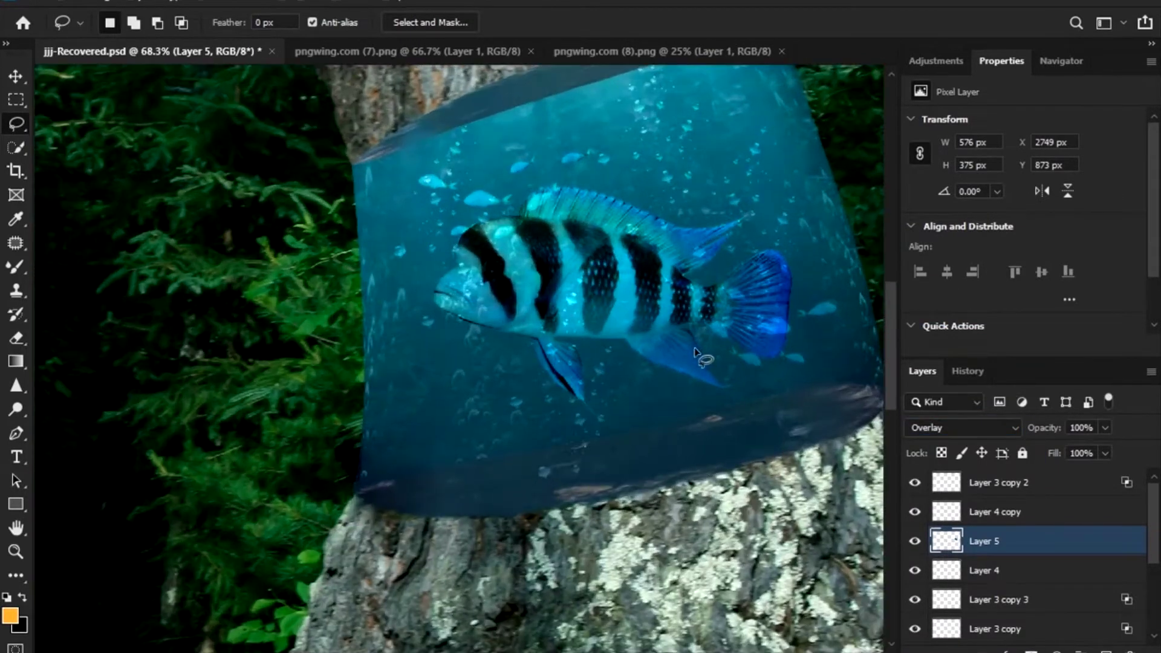
pyautogui.scroll(1, 695, 357)
pyautogui.hotkey('ctrl', 't')
pyautogui.moveTo(837, 422); pyautogui.dragTo(762, 371)
pyautogui.moveTo(603, 286)
pyautogui.mouseDown()
pyautogui.moveTo(533, 363)
pyautogui.moveTo(559, 343)
pyautogui.mouseUp()
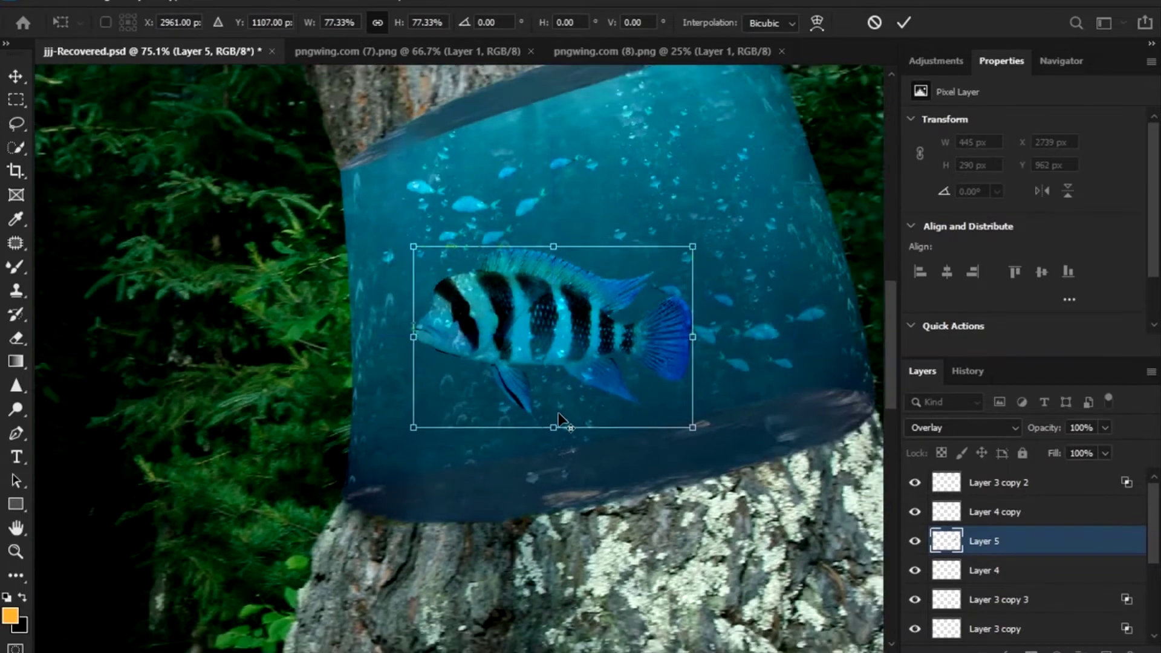
pyautogui.scroll(-3, 558, 412)
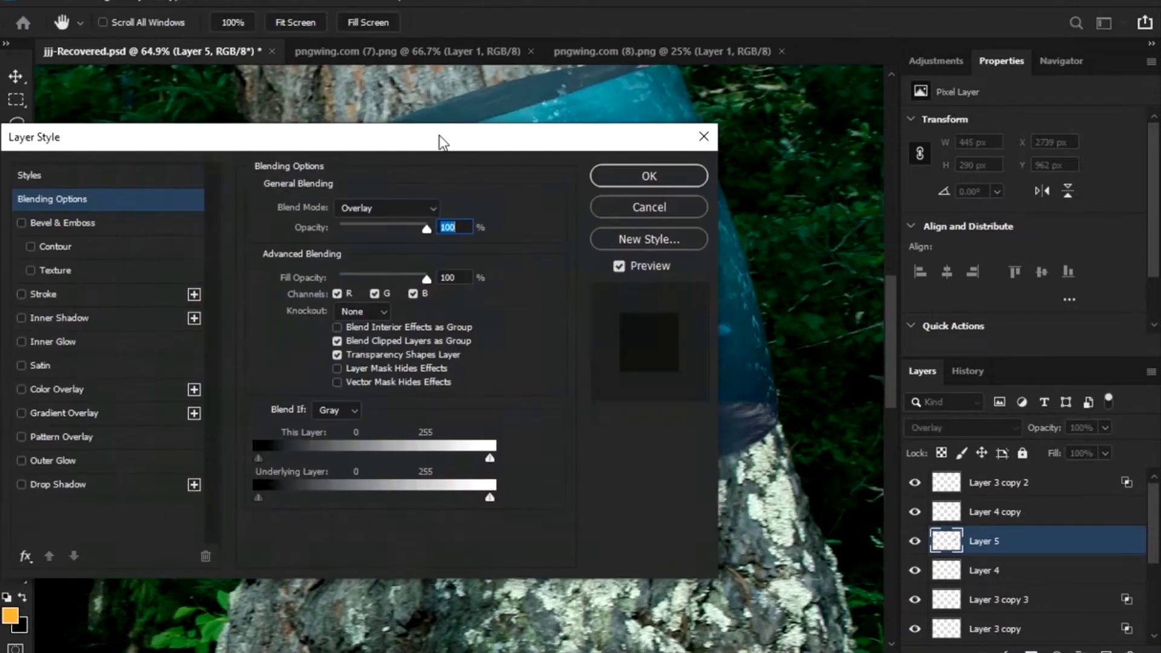
pyautogui.moveTo(441, 143); pyautogui.dragTo(1045, 3)
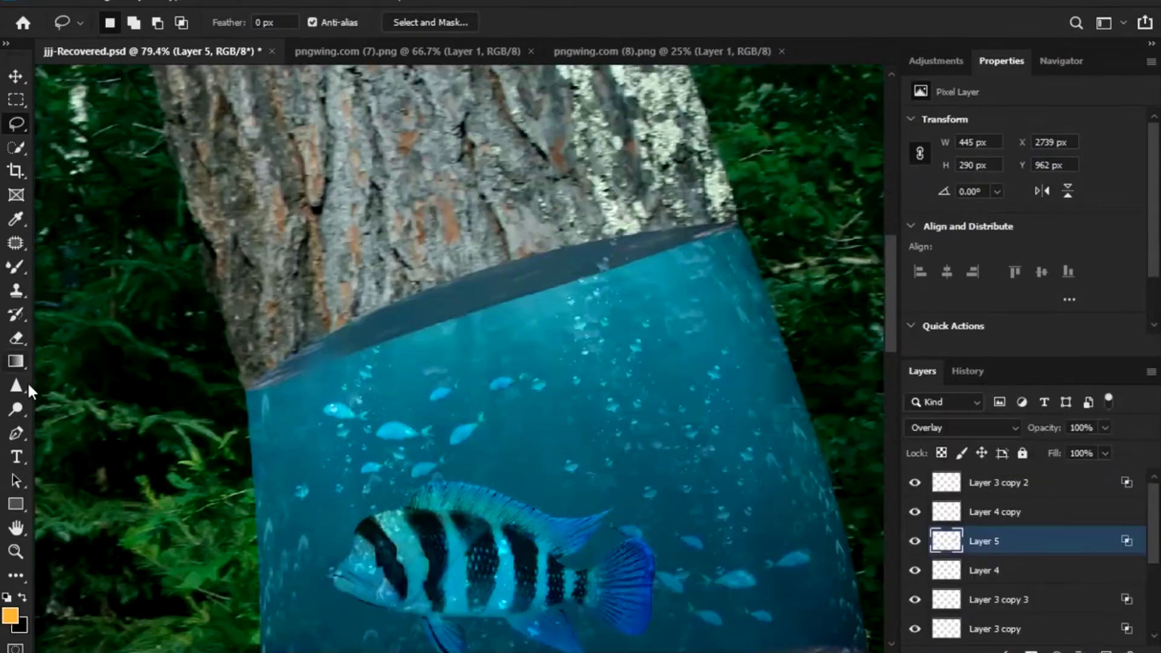
pyautogui.scroll(-3, 752, 469)
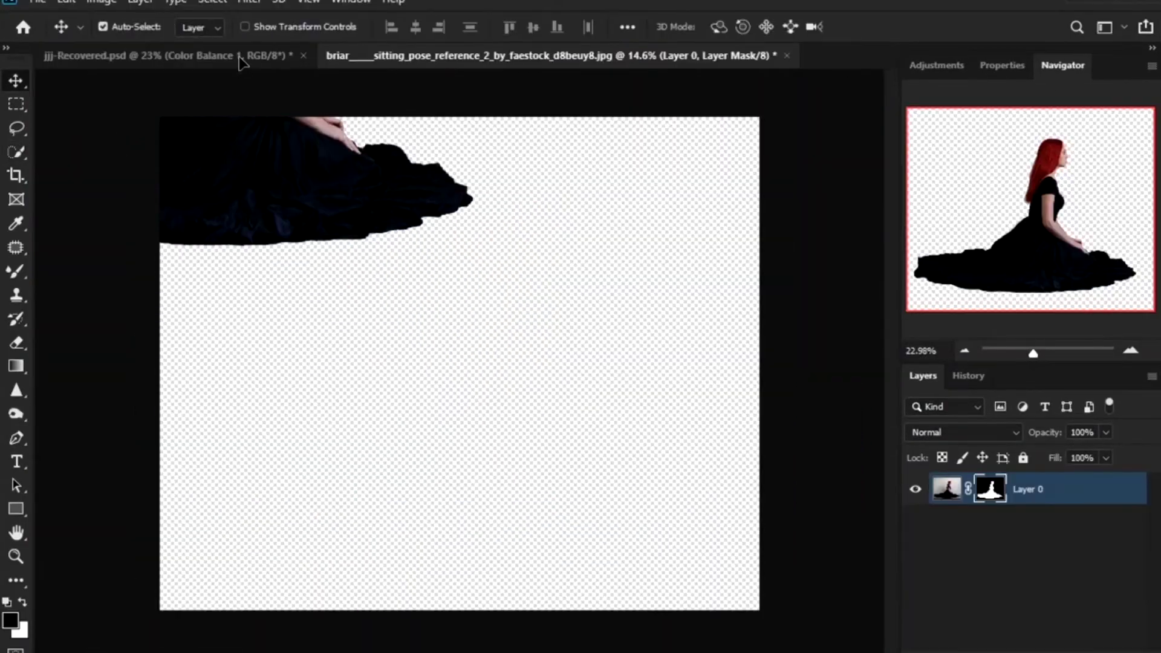
# - Bring the woman image into the forest composition, accepting the colour profile mismatch
pyautogui.moveTo(280, 171); pyautogui.dragTo(544, 302)
pyautogui.click(666, 256)
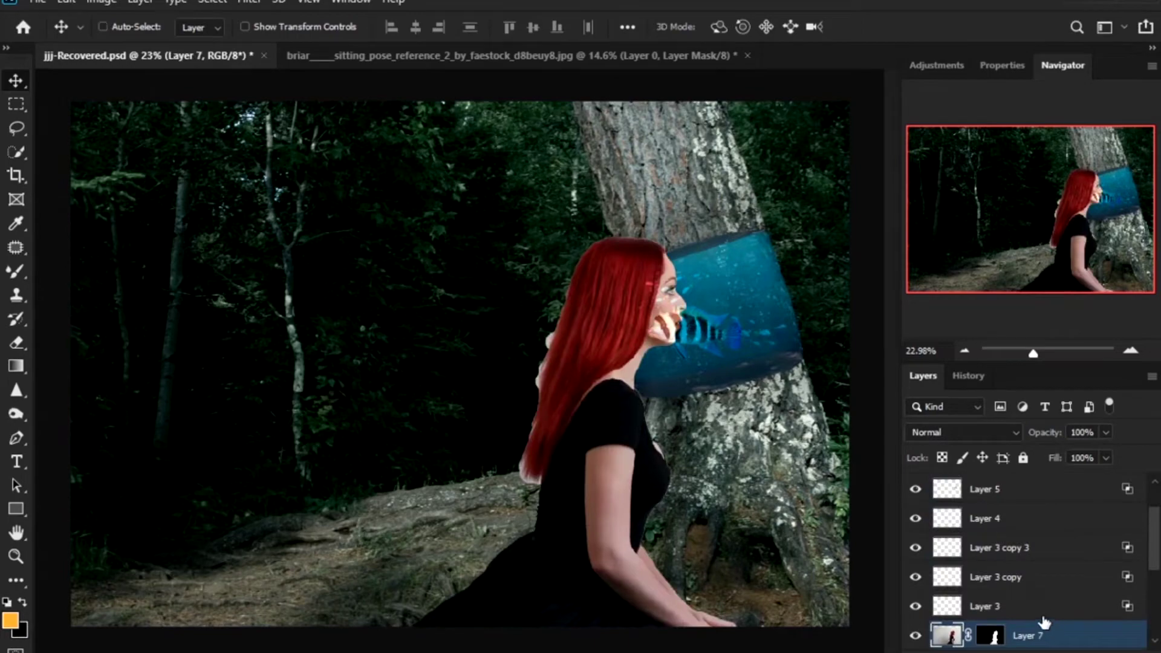
pyautogui.hotkey('ctrl', 'z')
pyautogui.click(454, 55)
pyautogui.moveTo(446, 363); pyautogui.dragTo(471, 430)
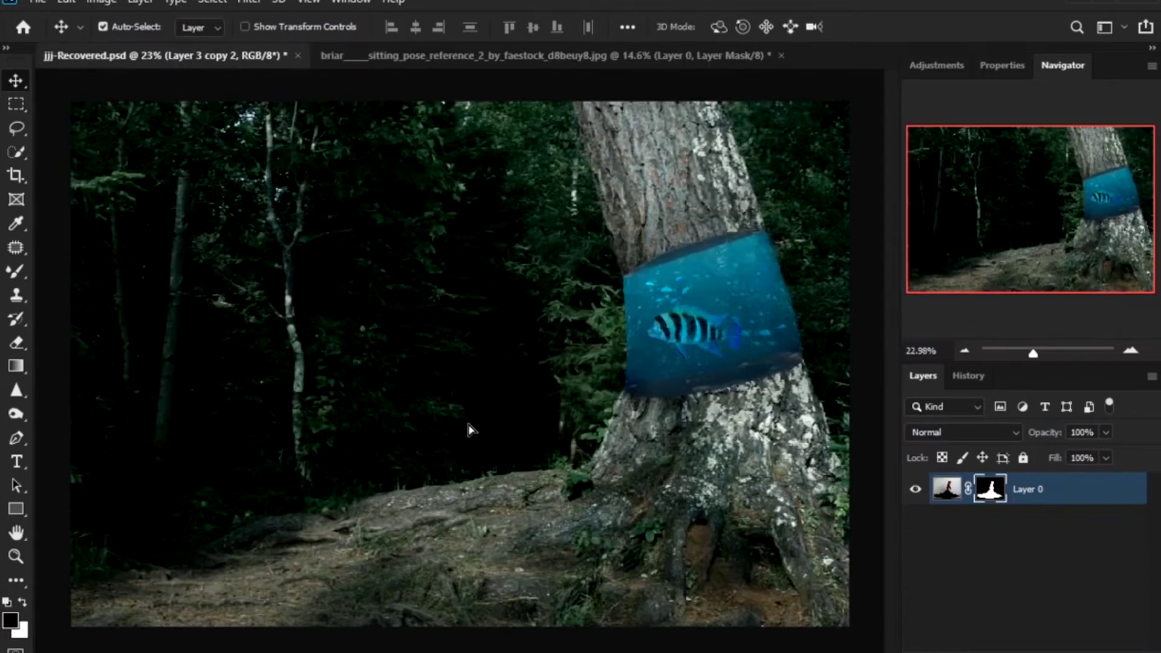
pyautogui.click(650, 258)
# - Scale the woman to about 42.6% and seat her on the ground left of the tree
pyautogui.hotkey('ctrl', 't')
pyautogui.hotkey('ctrl', '0')
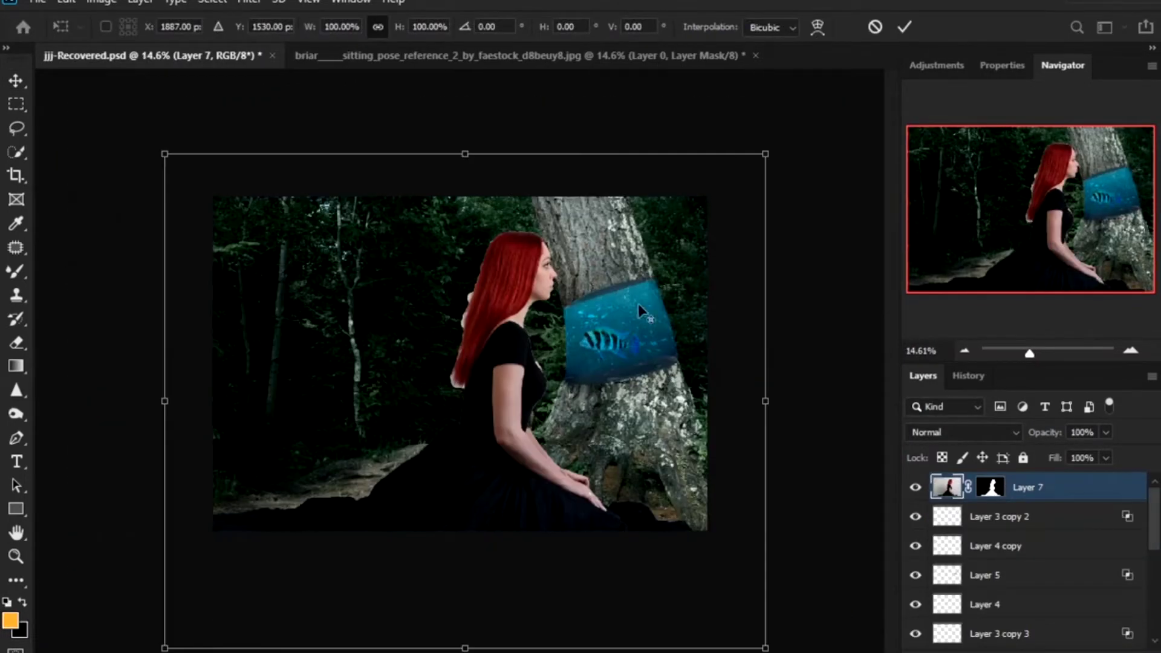
pyautogui.moveTo(462, 152); pyautogui.dragTo(463, 409)
pyautogui.moveTo(435, 528); pyautogui.dragTo(373, 412)
pyautogui.scroll(3, 462, 365)
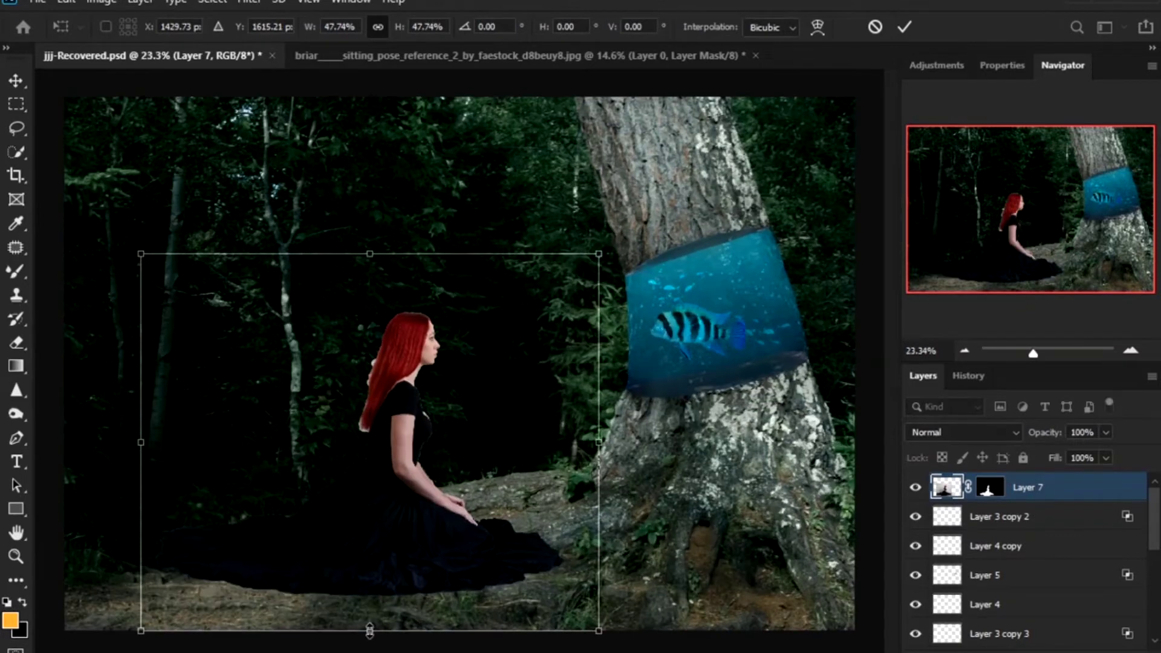
pyautogui.moveTo(369, 622)
pyautogui.mouseDown()
pyautogui.moveTo(374, 566)
pyautogui.moveTo(407, 506)
pyautogui.moveTo(460, 517)
pyautogui.mouseUp()
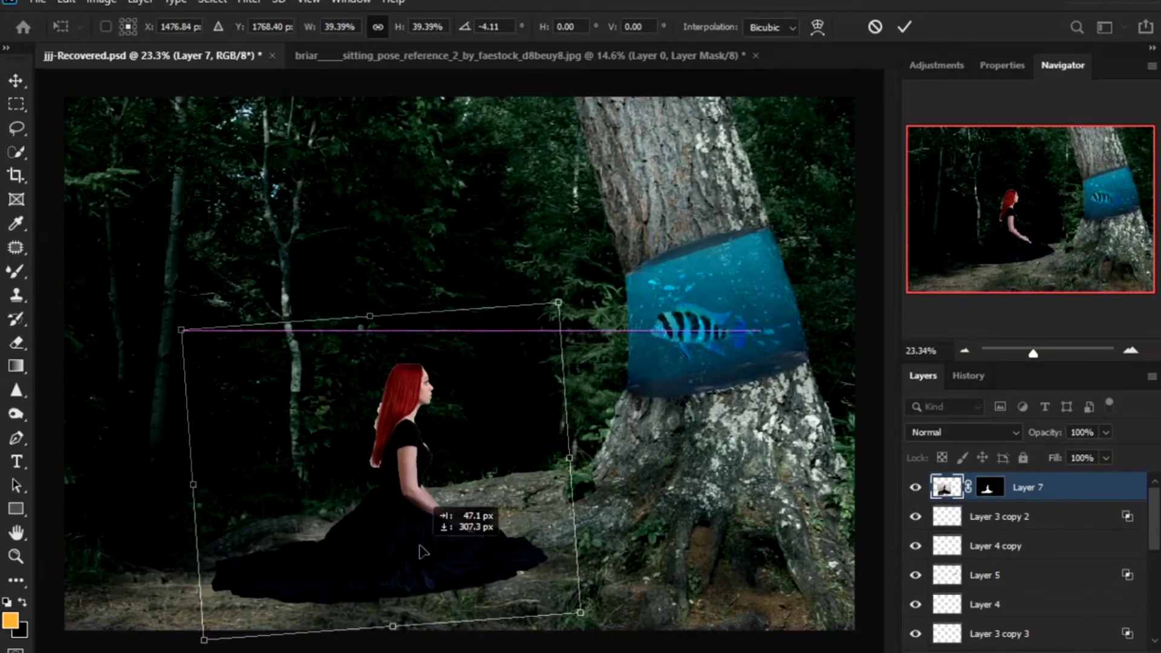
pyautogui.moveTo(372, 311); pyautogui.dragTo(373, 290)
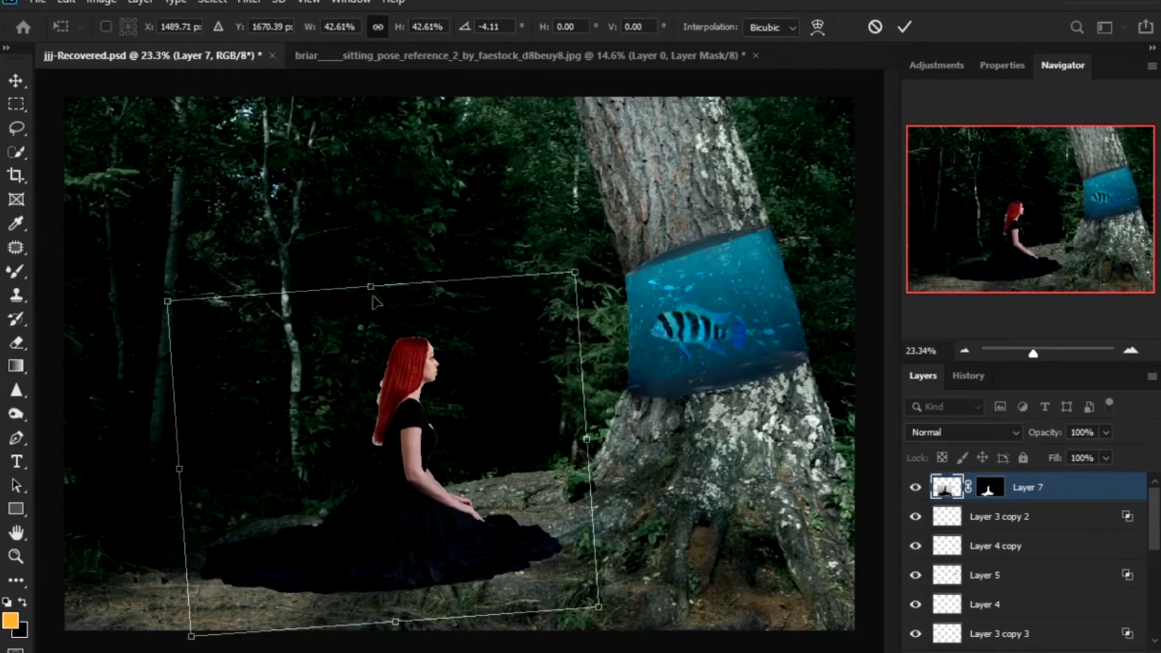
pyautogui.moveTo(395, 621); pyautogui.dragTo(400, 604)
pyautogui.press('Return')
# - Switch to the Eraser and dim the brightest tones on the woman
pyautogui.press('e')
pyautogui.scroll(5, 281, 257)
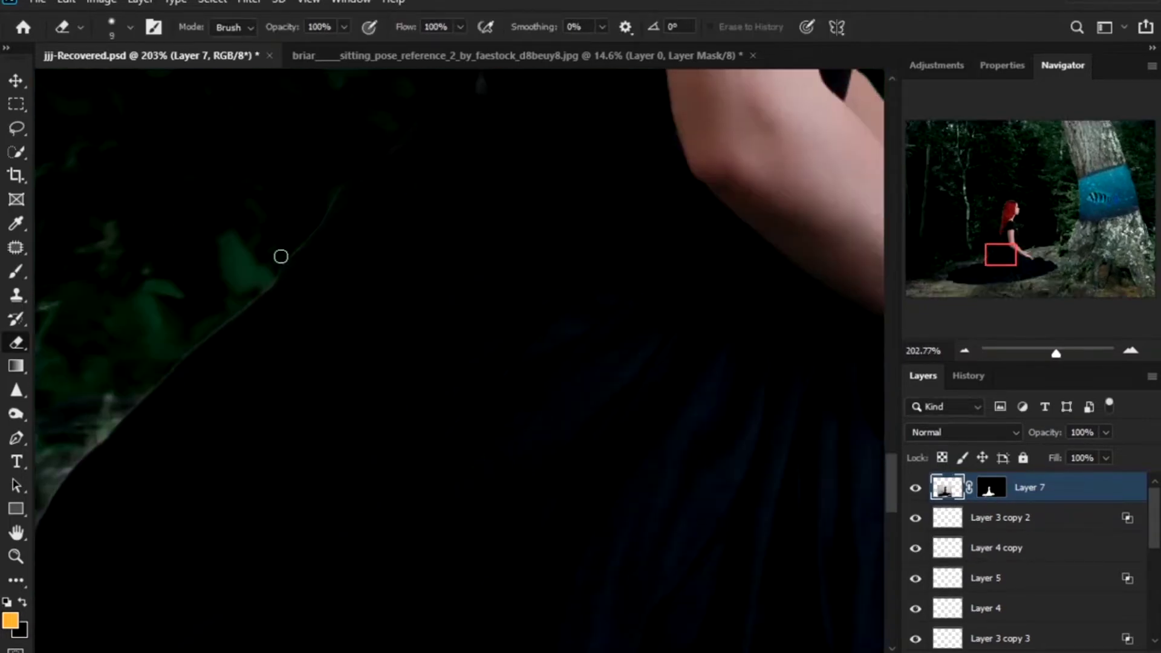
pyautogui.scroll(-5, 121, 383)
pyautogui.scroll(5, 472, 235)
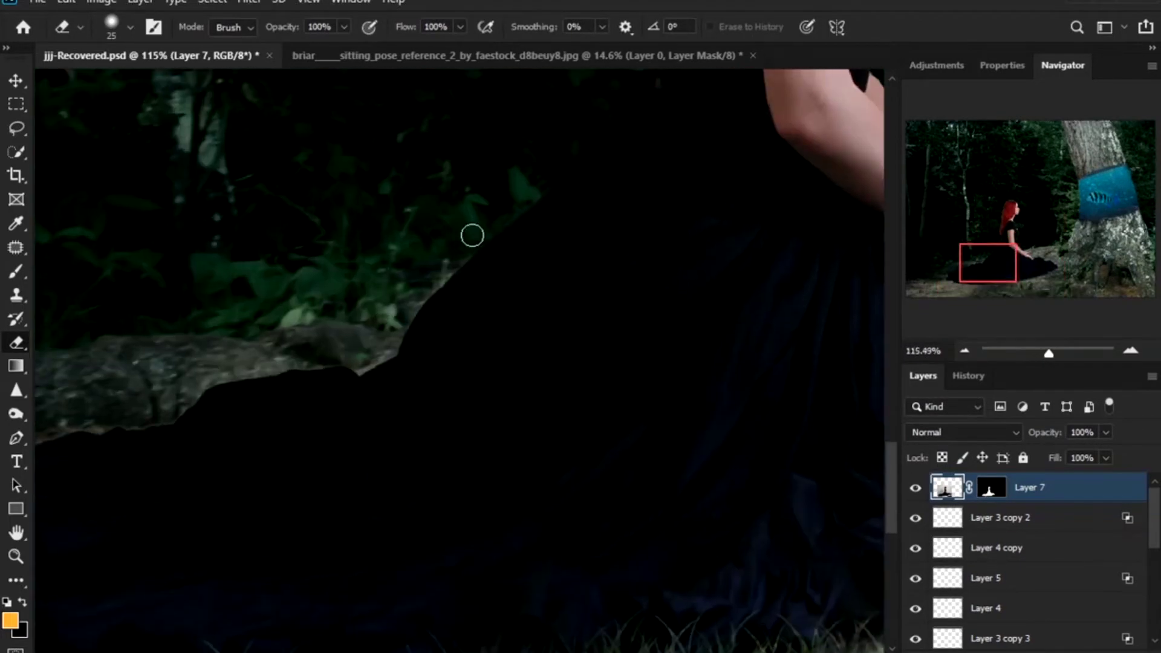
pyautogui.hscroll(-3, 375, 394)
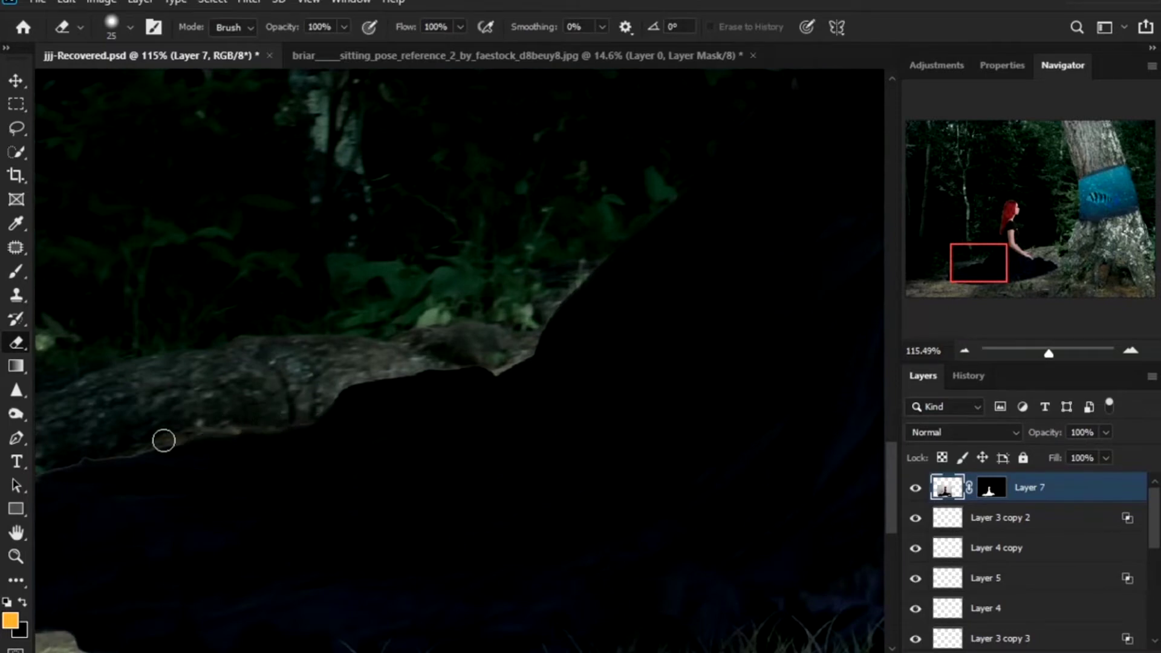
pyautogui.hscroll(-5, 453, 462)
pyautogui.scroll(-5, 361, 565)
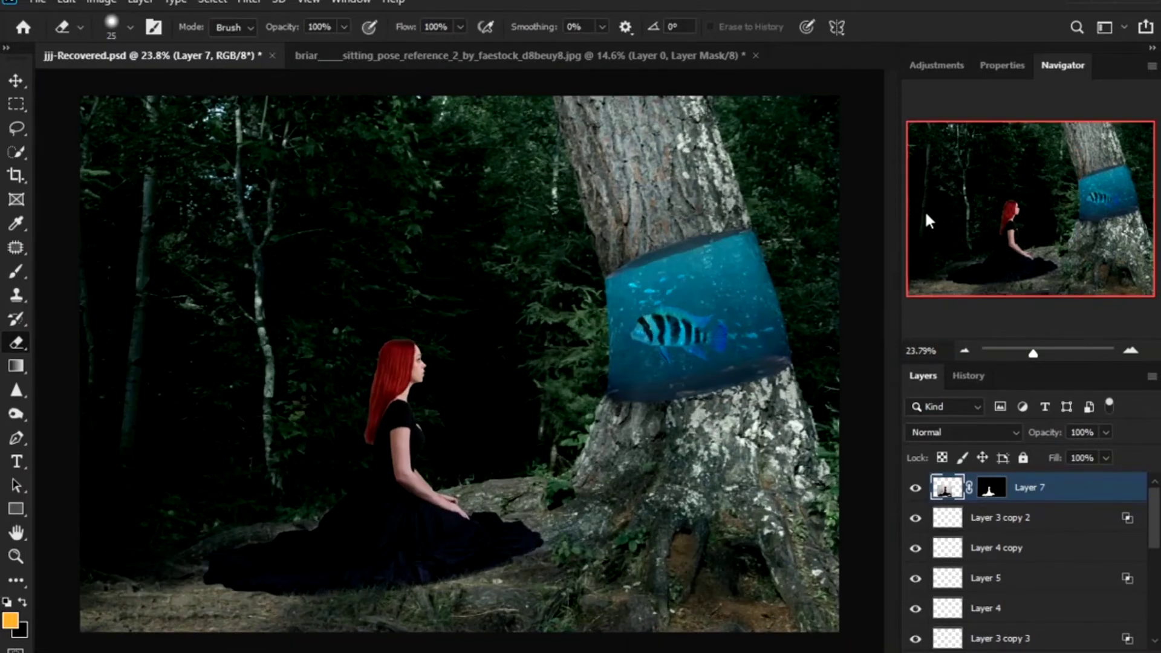
pyautogui.moveTo(1137, 312); pyautogui.dragTo(1115, 312)
# - Brighten the woman's midtones, then fill the dress-shaped selection on Layer 8 with black
pyautogui.moveTo(1055, 259); pyautogui.dragTo(1029, 259)
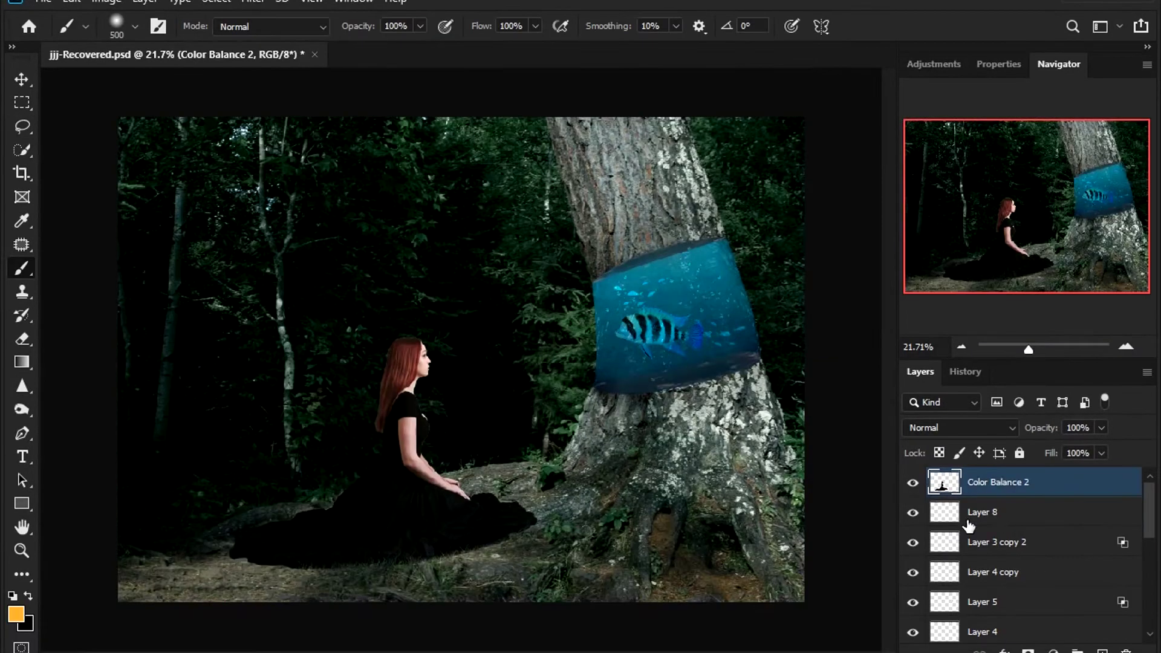
pyautogui.click(968, 519)
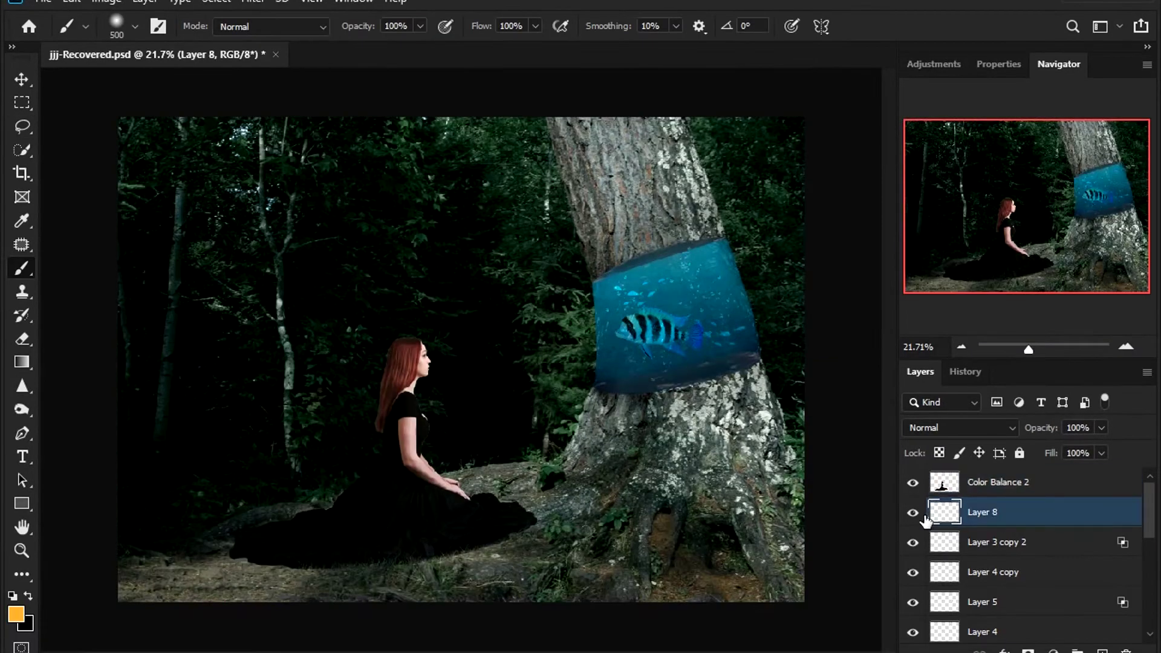
pyautogui.hotkey('alt', 'BackSpace')
pyautogui.press('l')
pyautogui.hotkey('ctrl', 'd')
# - Skew the black dress shape into a slanted shadow on the ground
pyautogui.hotkey('ctrl', 't')
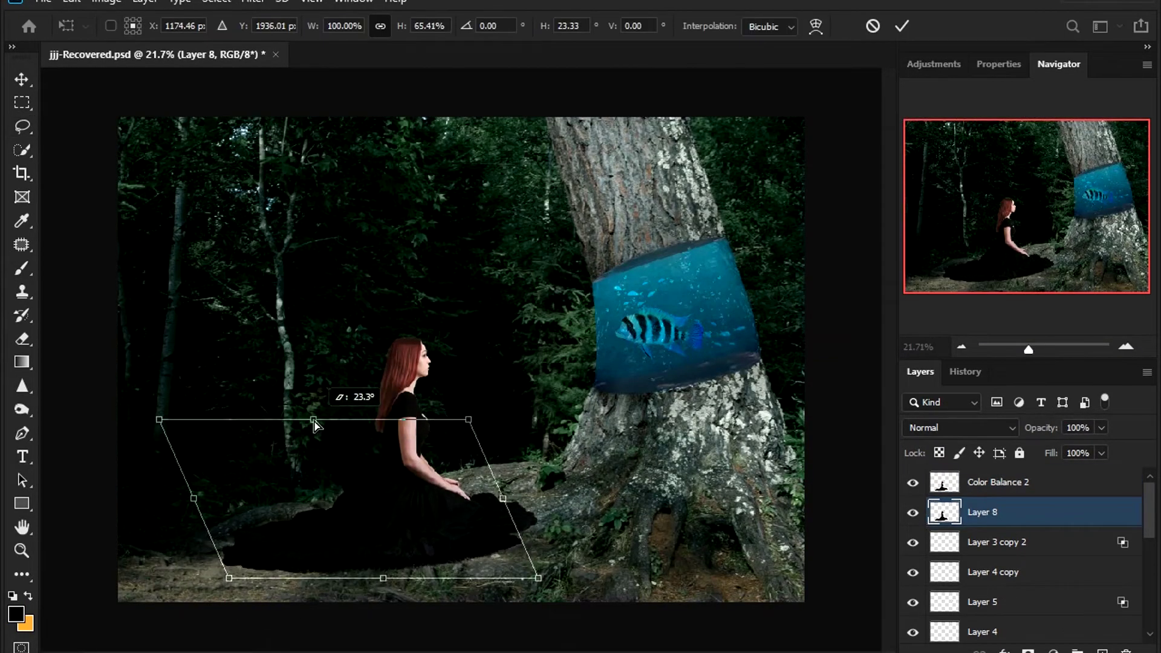
pyautogui.moveTo(537, 337); pyautogui.dragTo(463, 423)
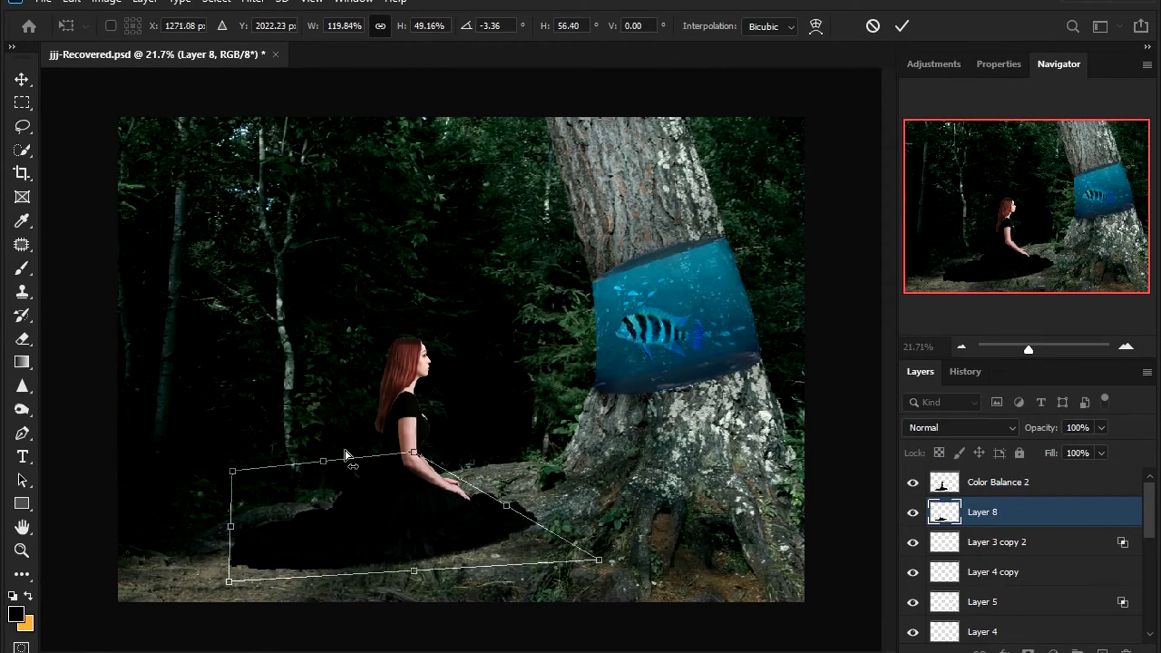
pyautogui.press('Return')
pyautogui.scroll(2, 539, 278)
pyautogui.click(539, 278)
pyautogui.press('Escape')
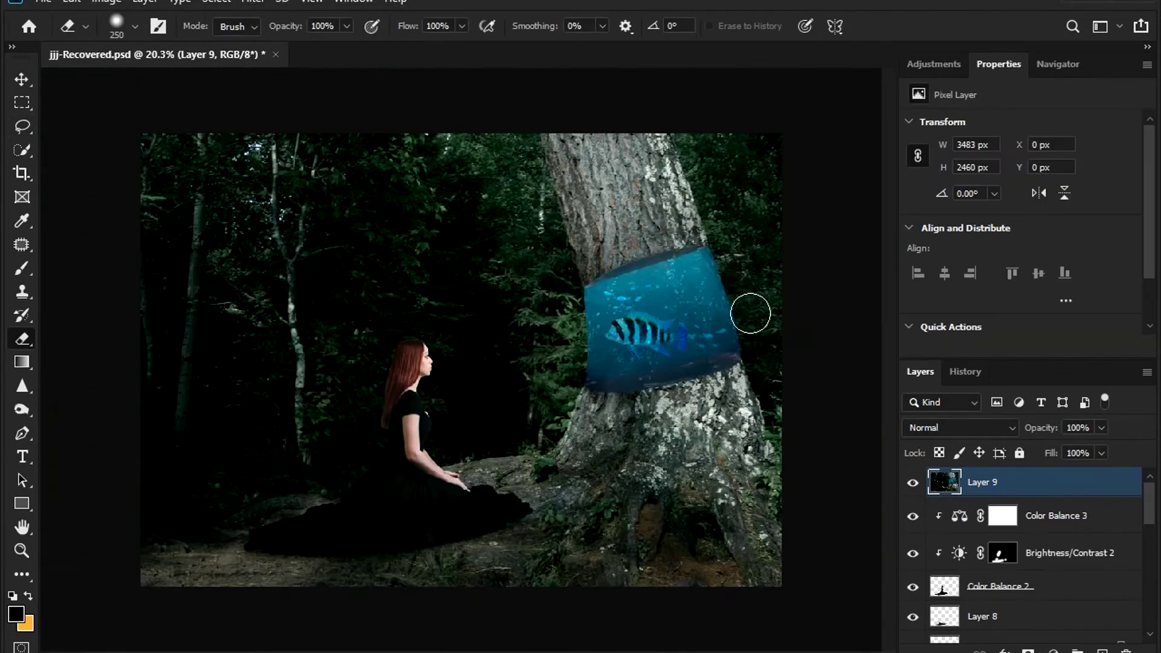
# - In the Camera Raw Filter, set sharpening 5, exposure +0.25 and highlights +12
pyautogui.click(252, 5)
pyautogui.click(304, 119)
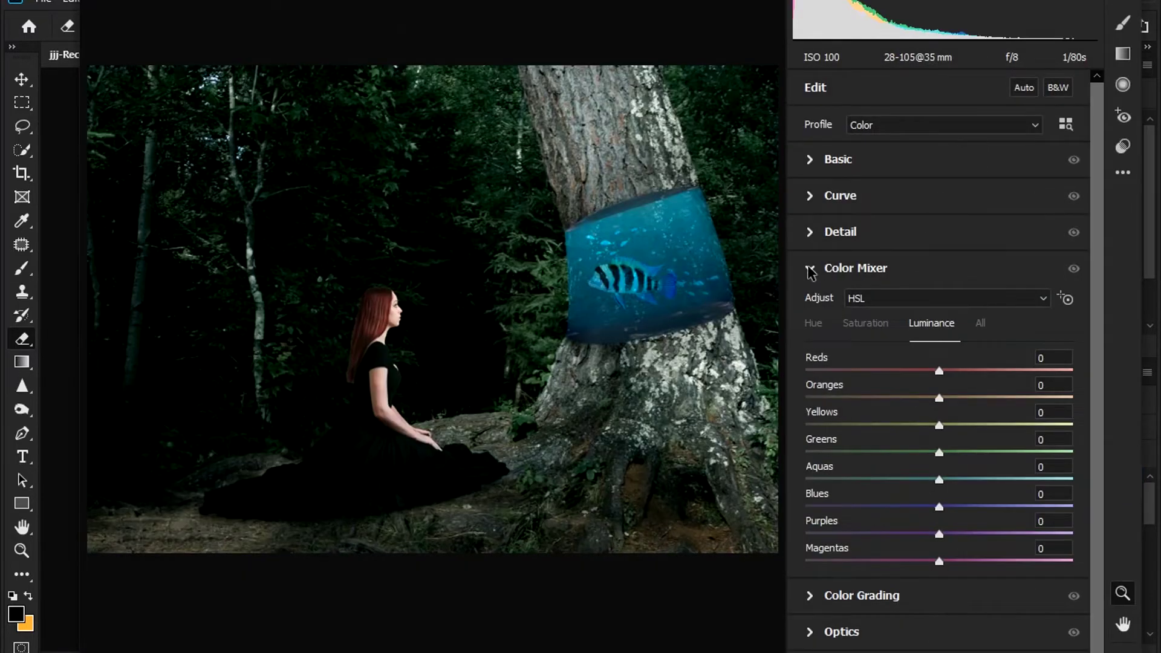
pyautogui.click(808, 267)
pyautogui.click(809, 231)
pyautogui.click(815, 276)
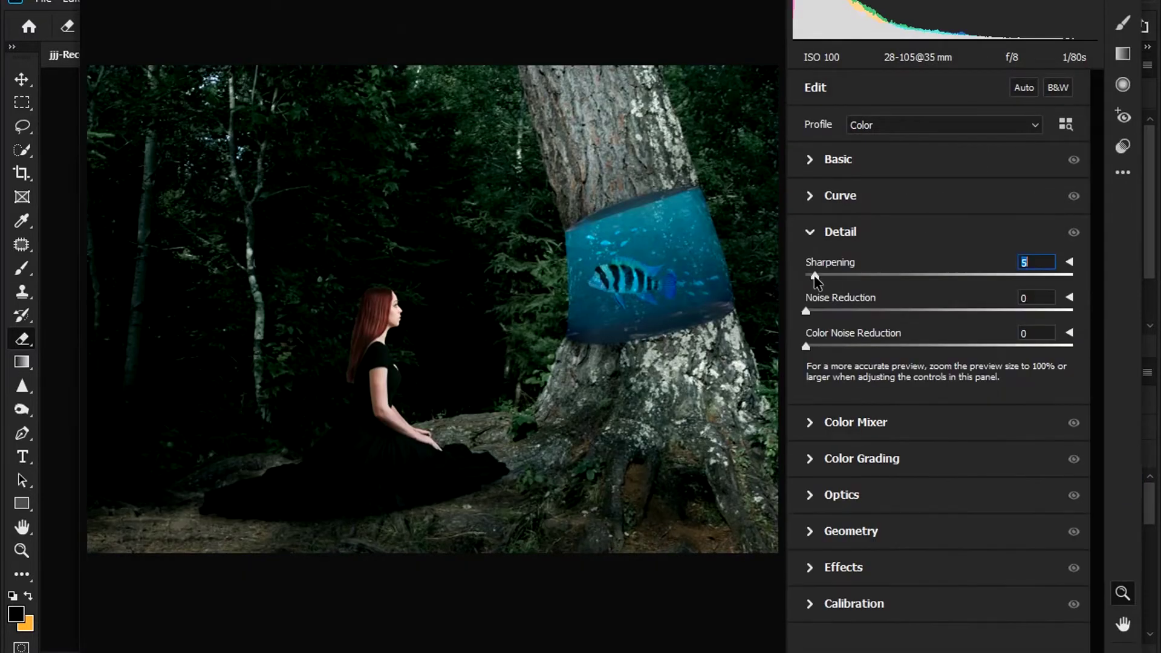
pyautogui.click(810, 234)
pyautogui.moveTo(871, 300); pyautogui.dragTo(947, 302)
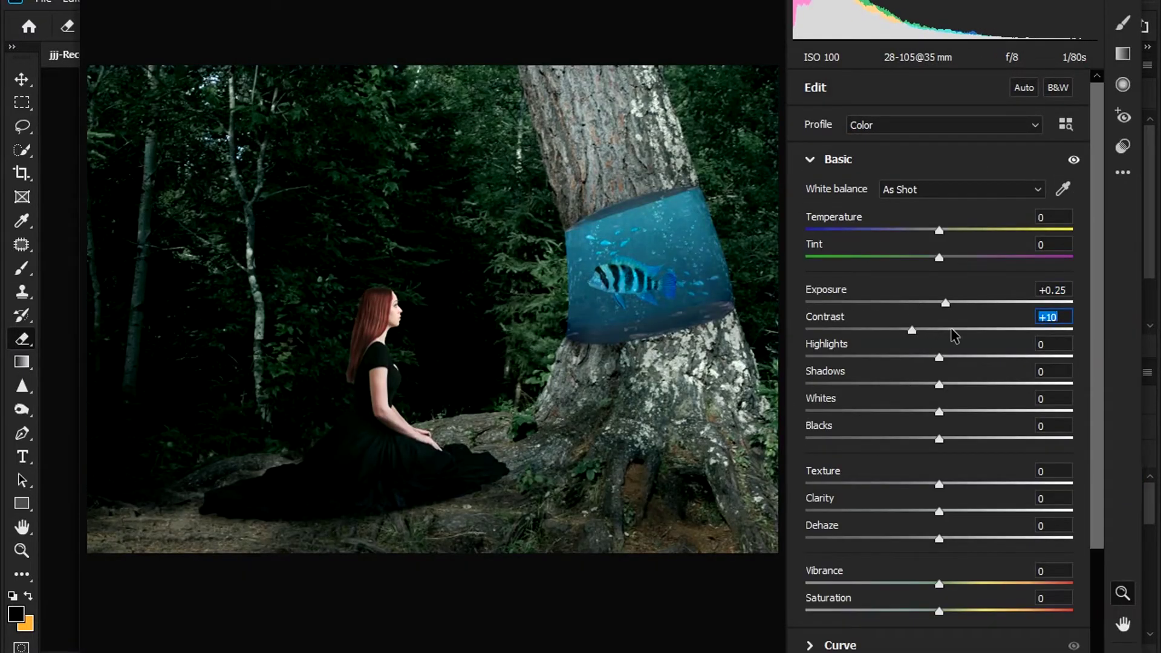
pyautogui.moveTo(937, 356); pyautogui.dragTo(953, 357)
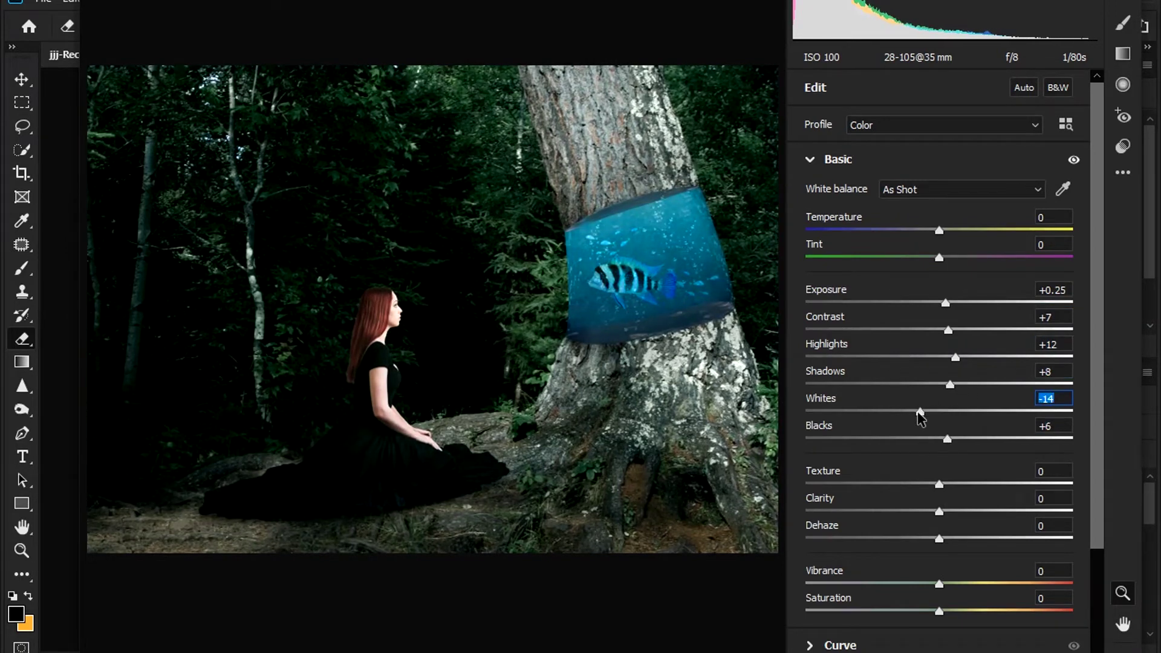
# - Lift the shadows on the Camera Raw tone curve
pyautogui.click(810, 159)
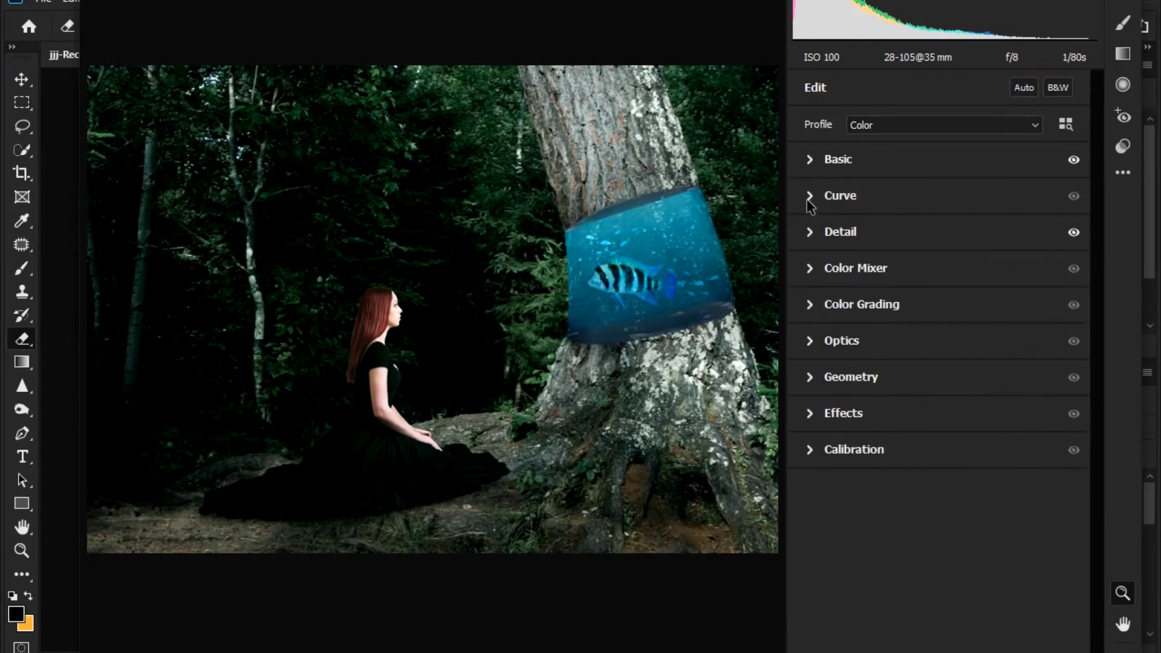
pyautogui.click(811, 196)
pyautogui.moveTo(939, 580)
pyautogui.mouseDown()
pyautogui.moveTo(954, 581)
pyautogui.moveTo(944, 533)
pyautogui.mouseUp()
pyautogui.click(810, 195)
pyautogui.click(810, 195)
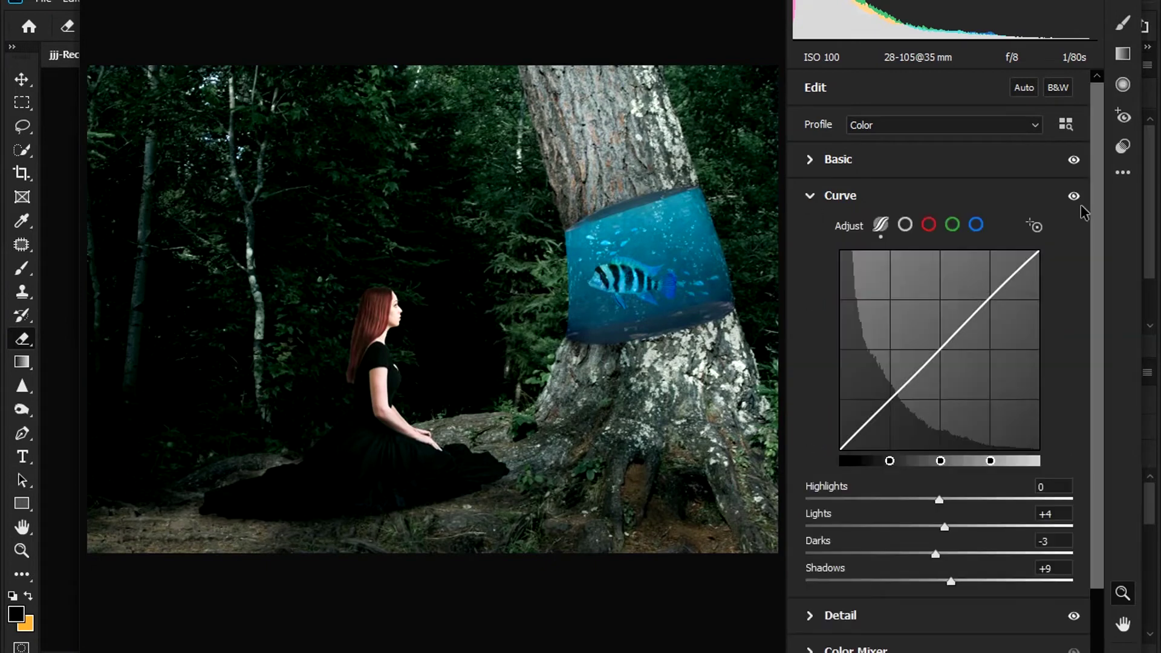
pyautogui.click(1074, 195)
pyautogui.click(810, 196)
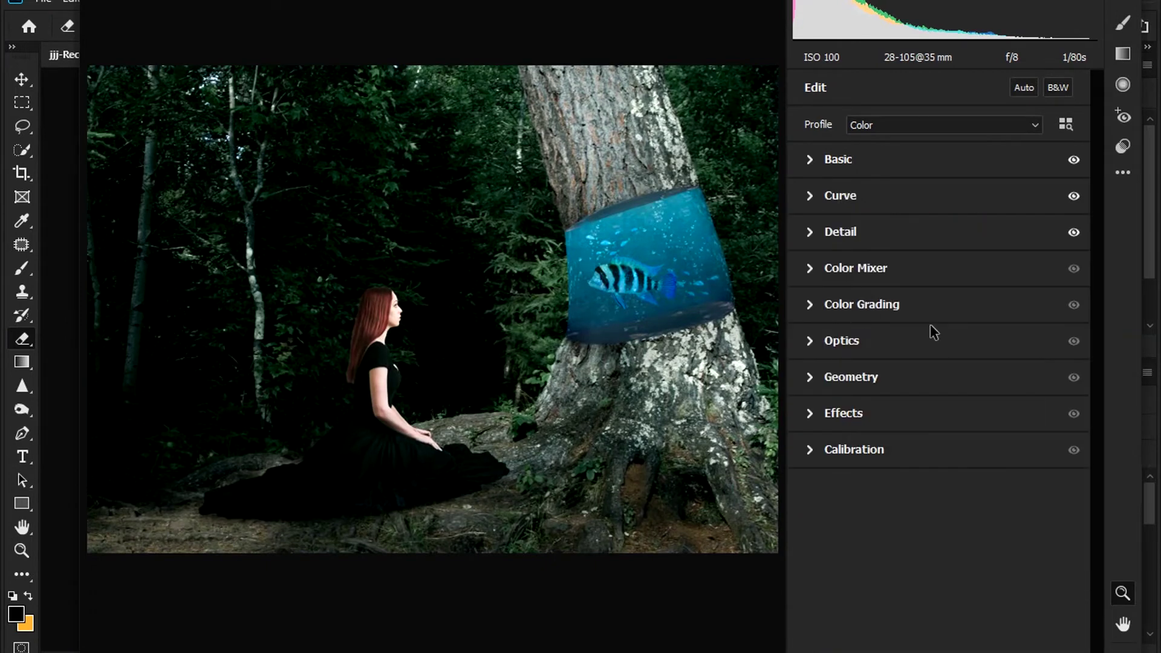
# - Reduce green saturation, add a -24 vignette, and apply the Camera Raw grade
pyautogui.click(845, 269)
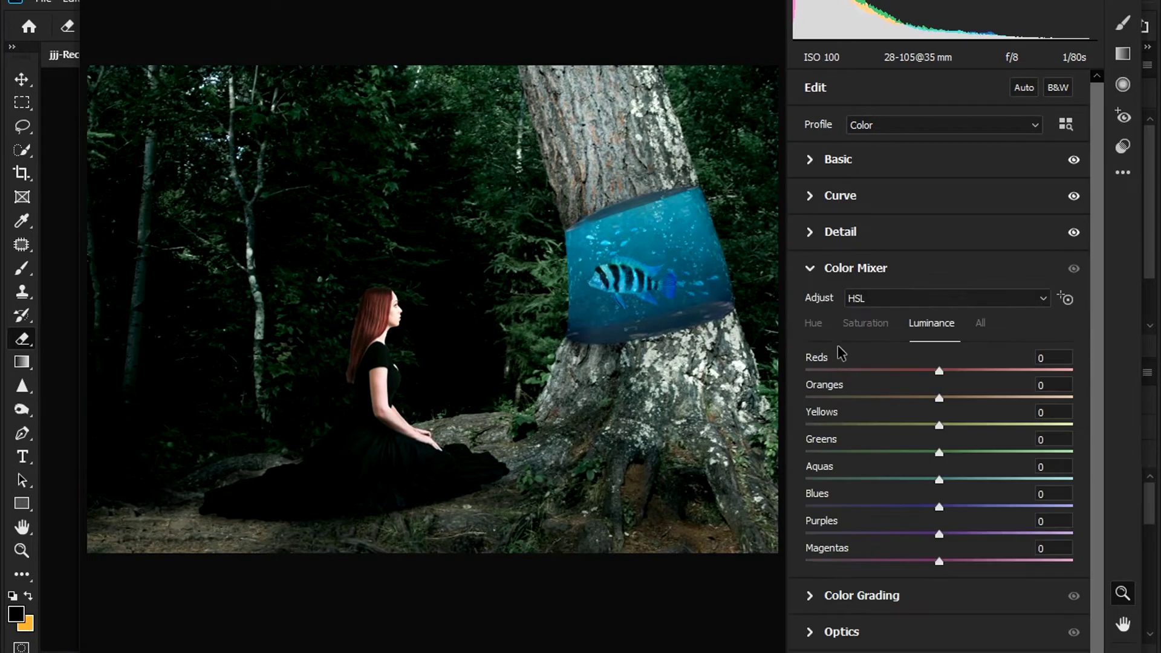
pyautogui.click(866, 323)
pyautogui.click(886, 453)
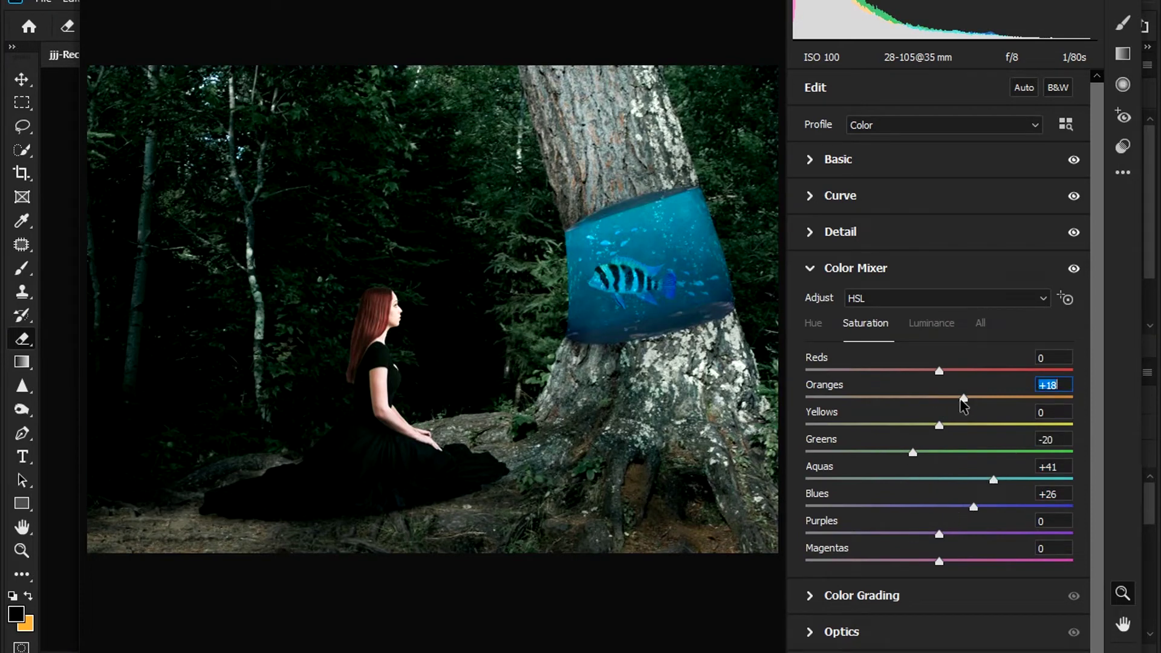
pyautogui.click(814, 268)
pyautogui.click(814, 413)
pyautogui.moveTo(899, 494); pyautogui.dragTo(894, 493)
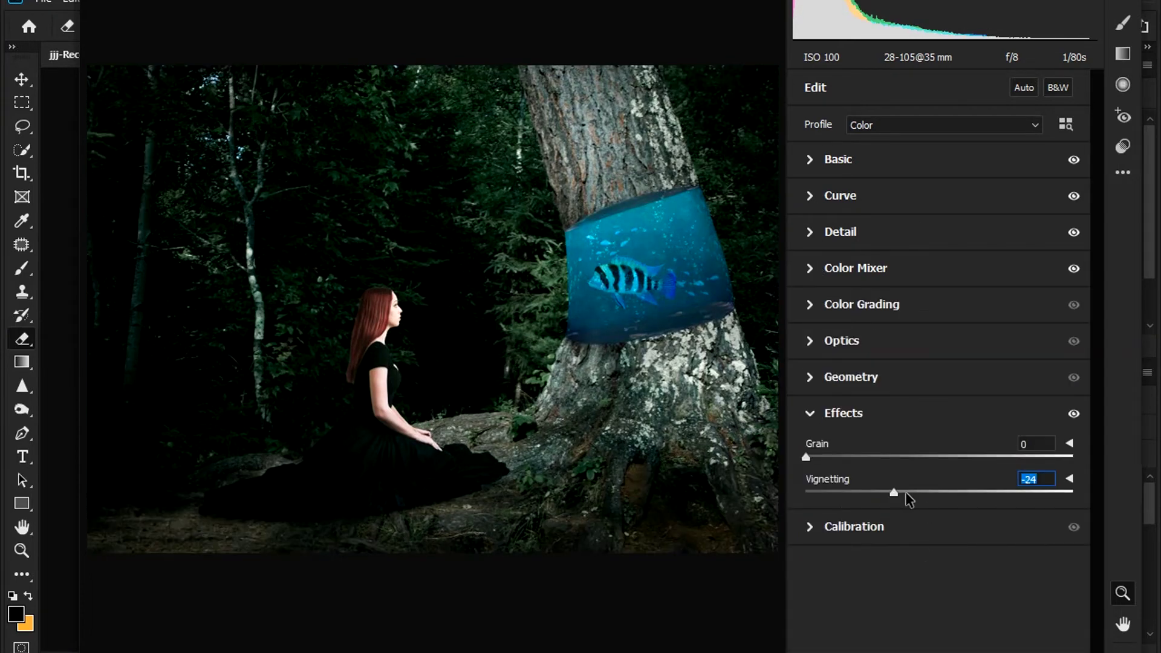
pyautogui.click(907, 493)
pyautogui.press('Return')
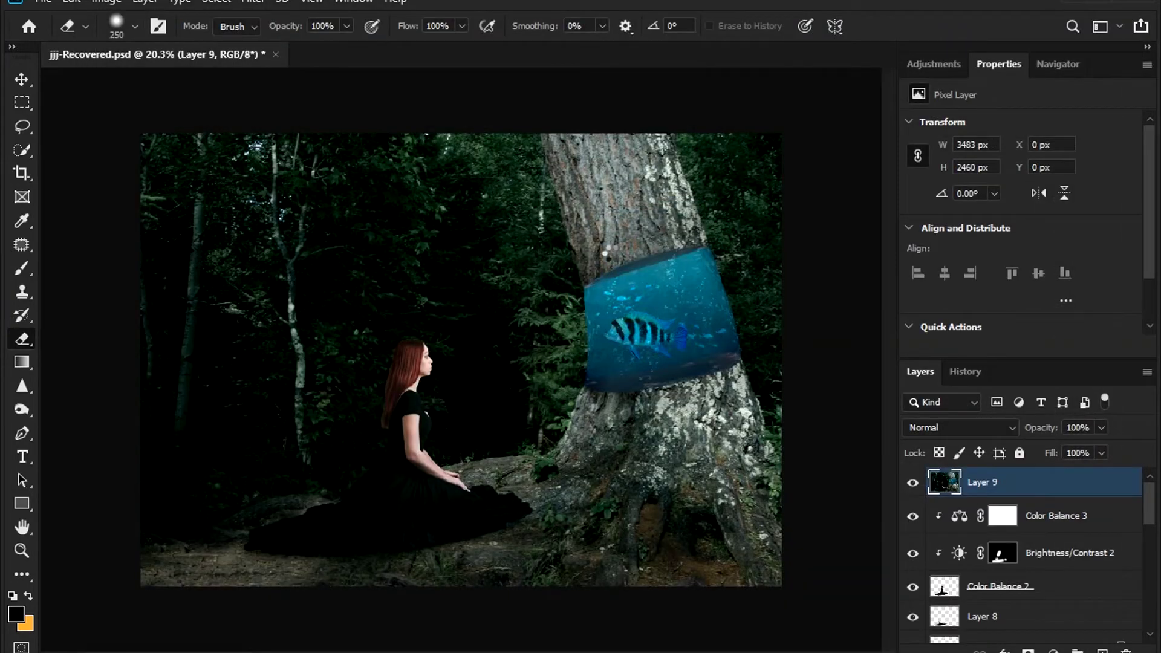
pyautogui.press('c')
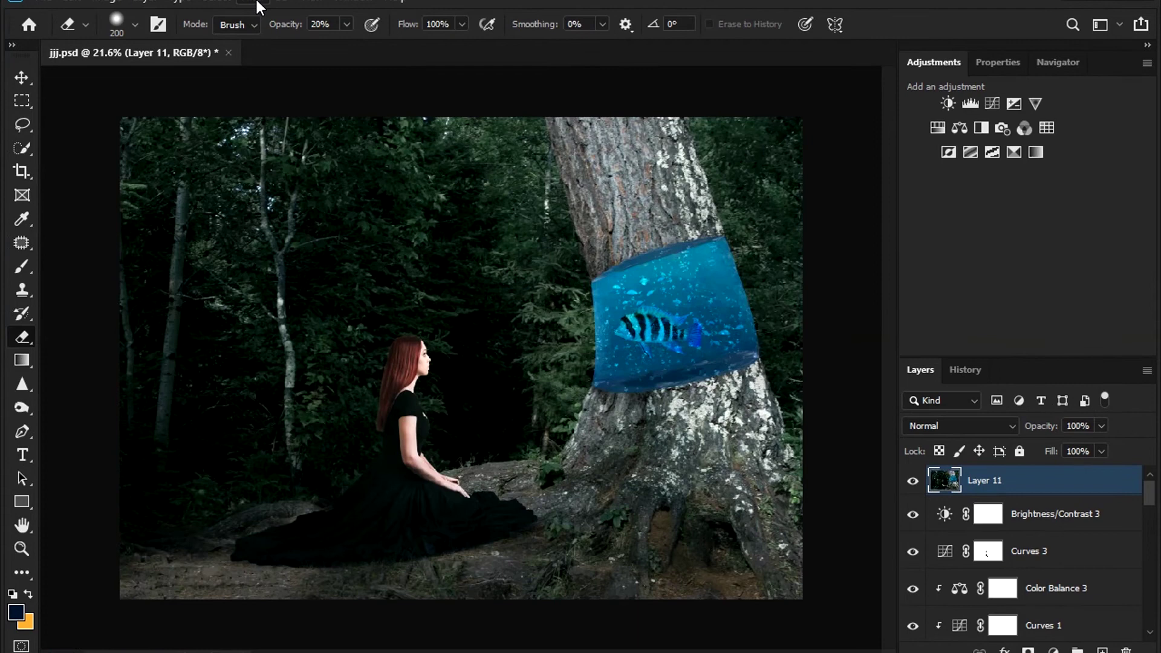
# - Replace Color Efex Pro 4's B/W Conversion with Cross Processing at 49% strength
pyautogui.click(259, 6)
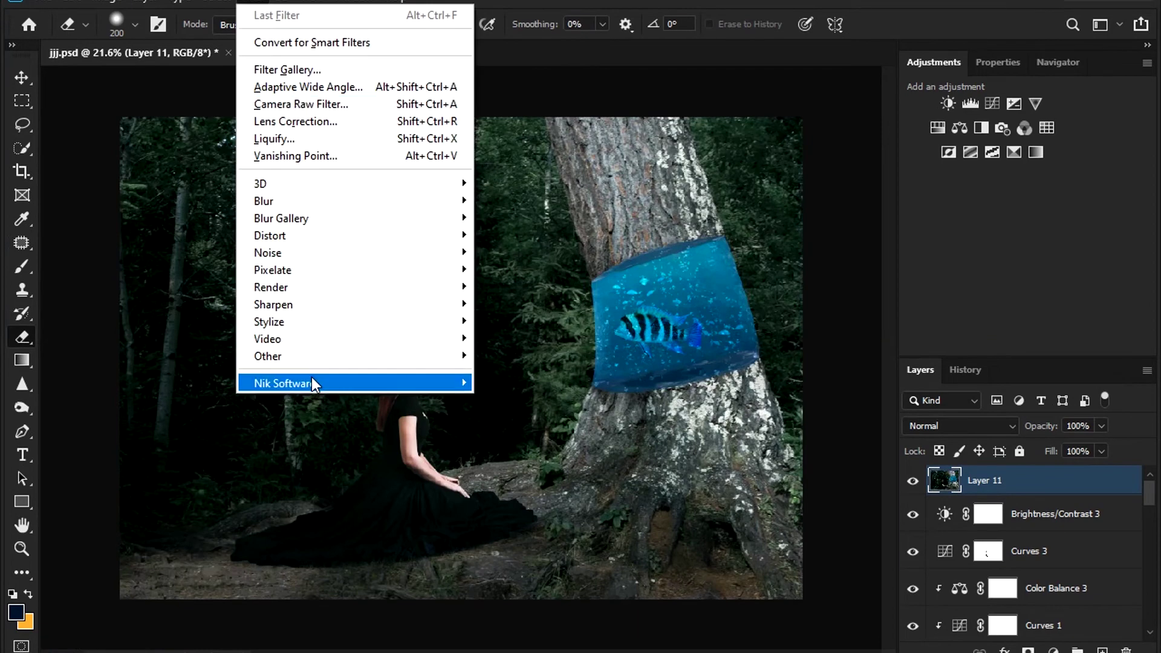
pyautogui.click(557, 390)
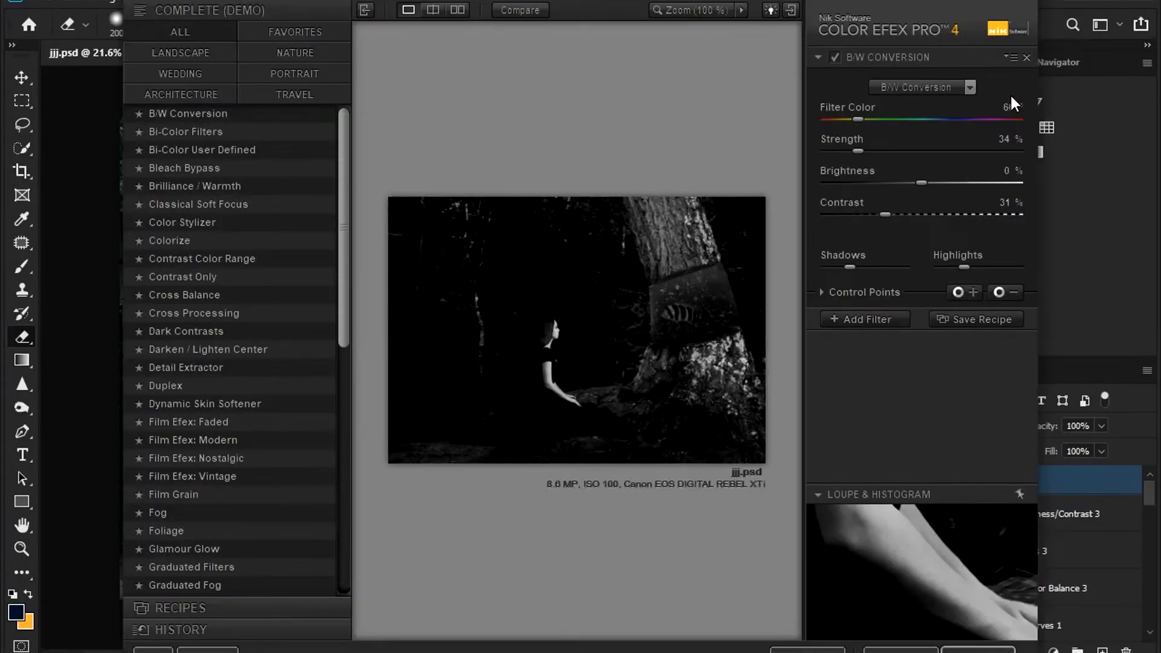
pyautogui.click(1026, 57)
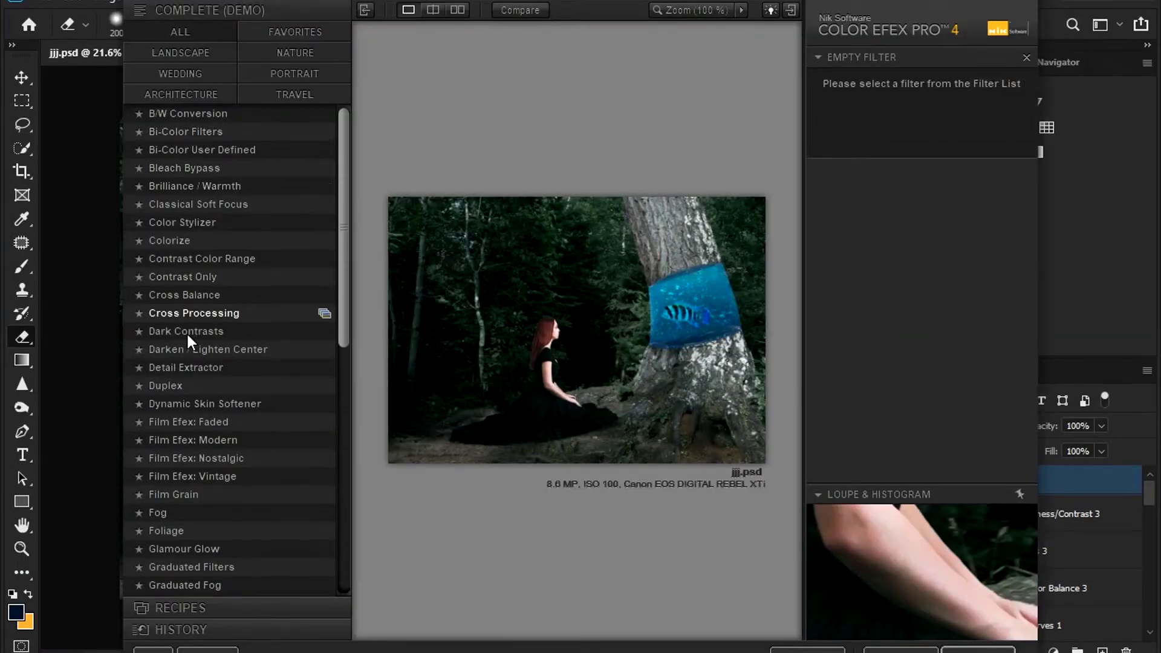
pyautogui.click(192, 313)
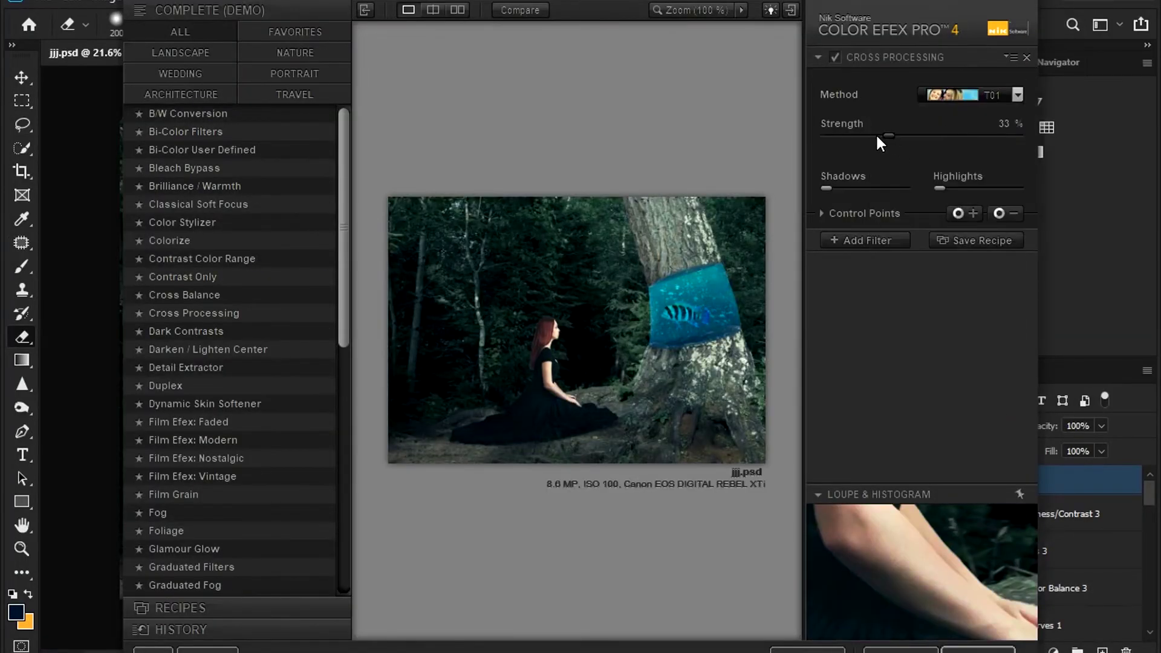
pyautogui.moveTo(900, 143); pyautogui.dragTo(922, 142)
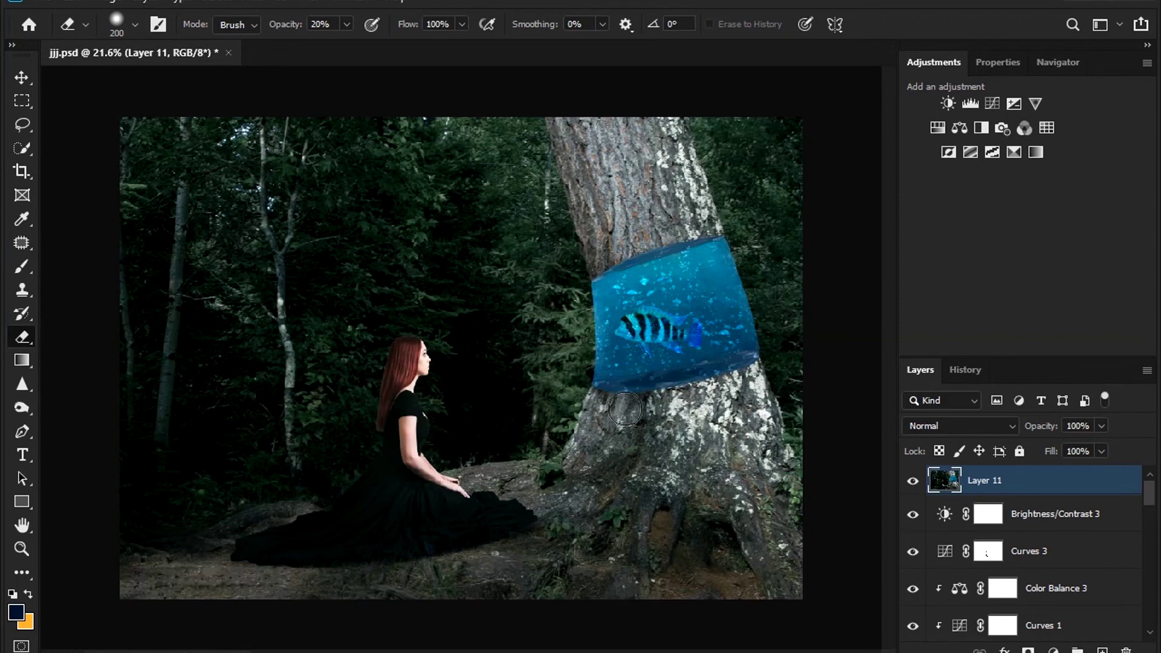
pyautogui.click(974, 376)
pyautogui.click(986, 451)
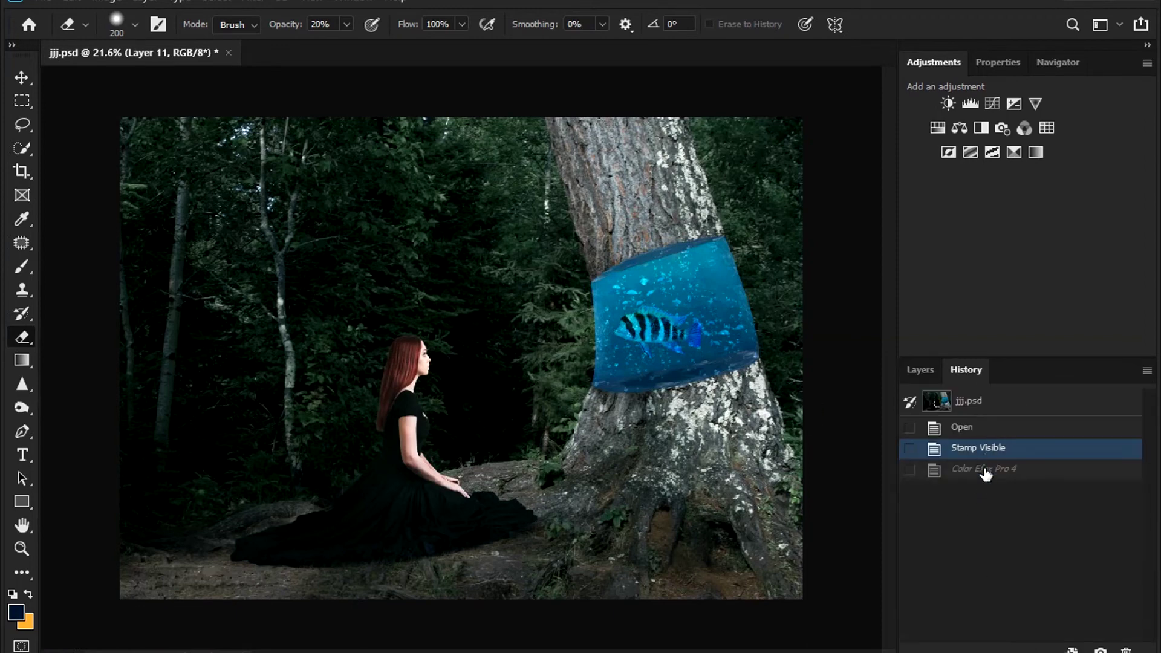
pyautogui.click(986, 472)
pyautogui.click(973, 428)
pyautogui.click(975, 405)
pyautogui.click(975, 471)
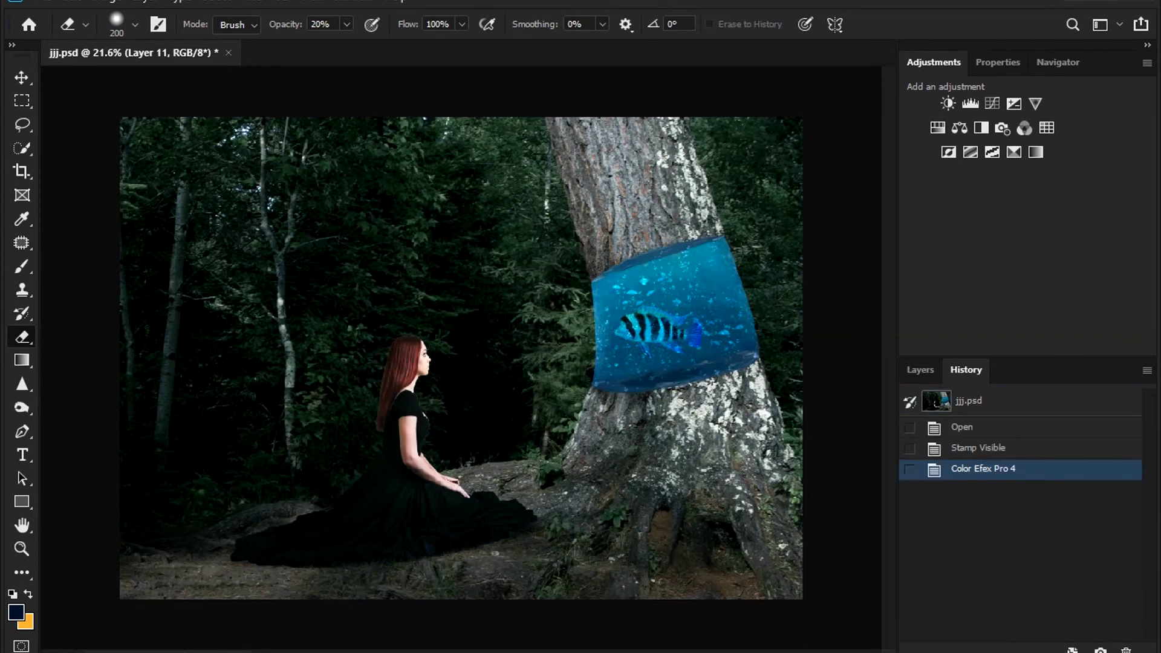